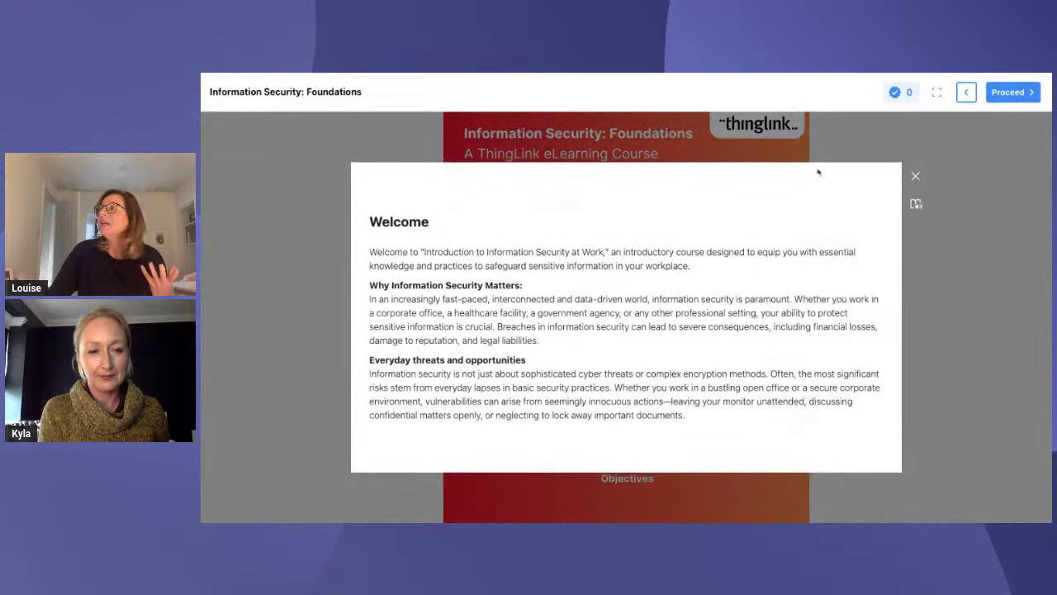
Close the Welcome text, read the Content & Objectives note, and proceed past the "Why Information Security Matters" slide to the office scene.
click(916, 176)
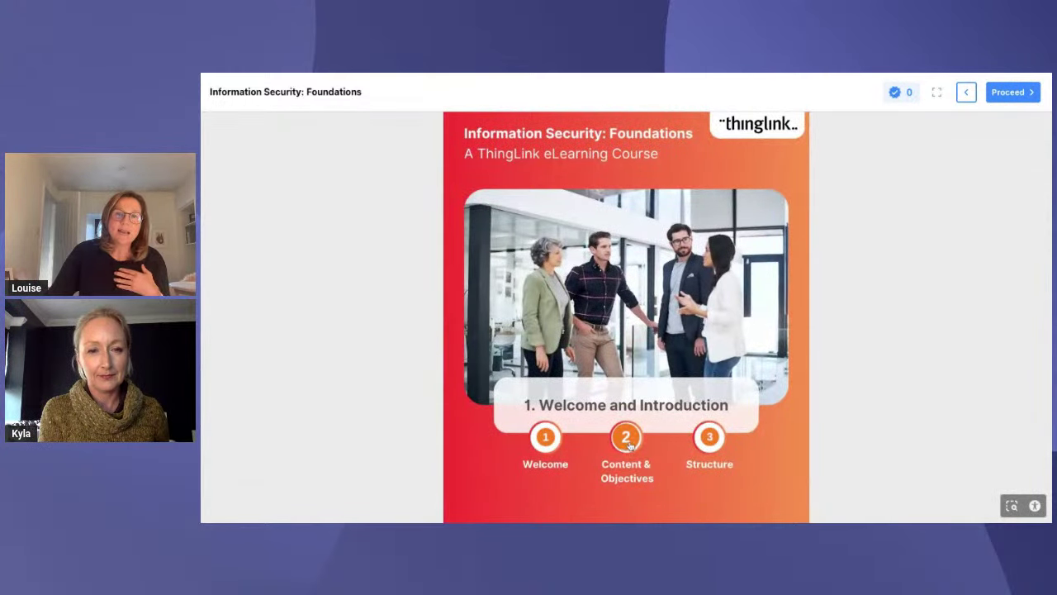
click(626, 437)
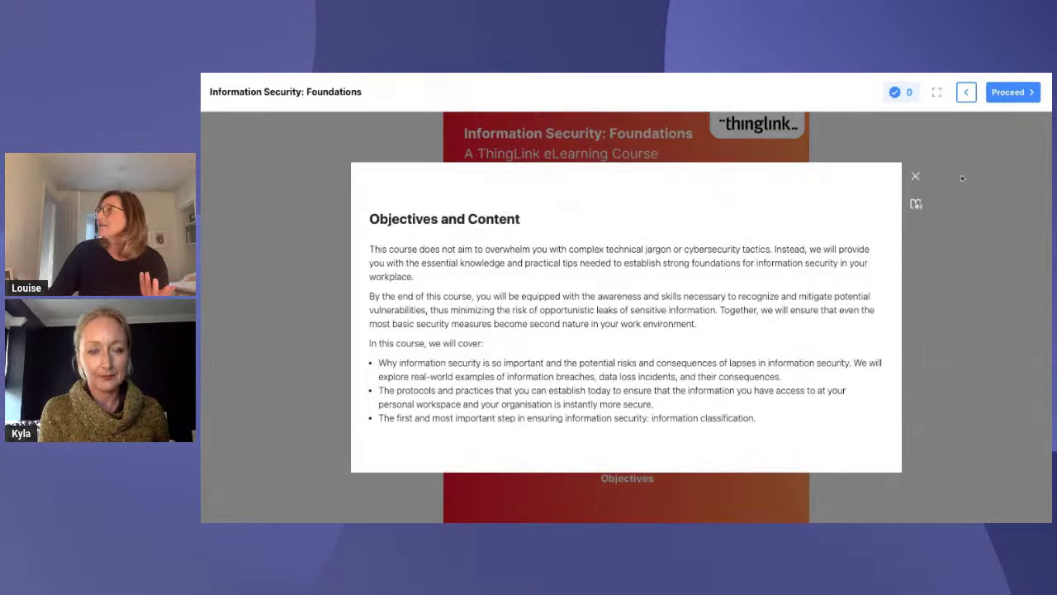
click(915, 176)
click(1022, 95)
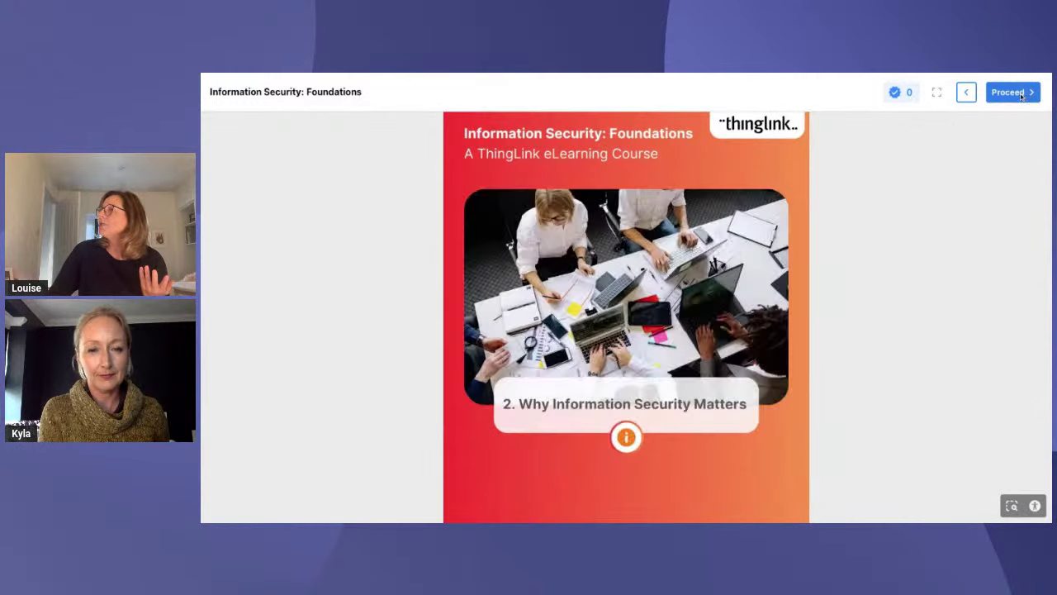
click(1018, 94)
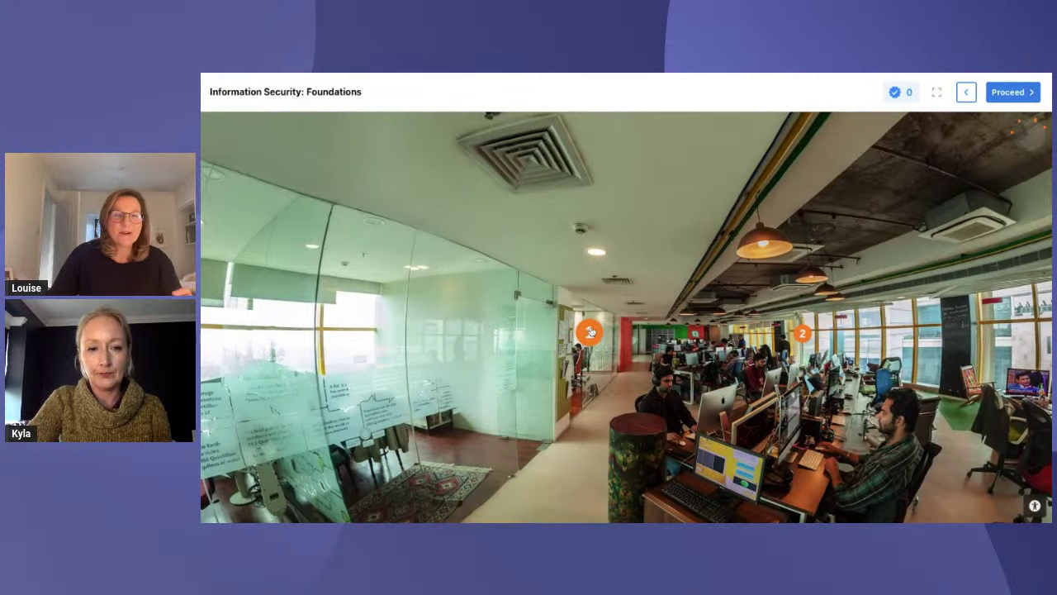
Read the first real-life case in the office scene and proceed to the question about the greatest information security threat.
click(589, 332)
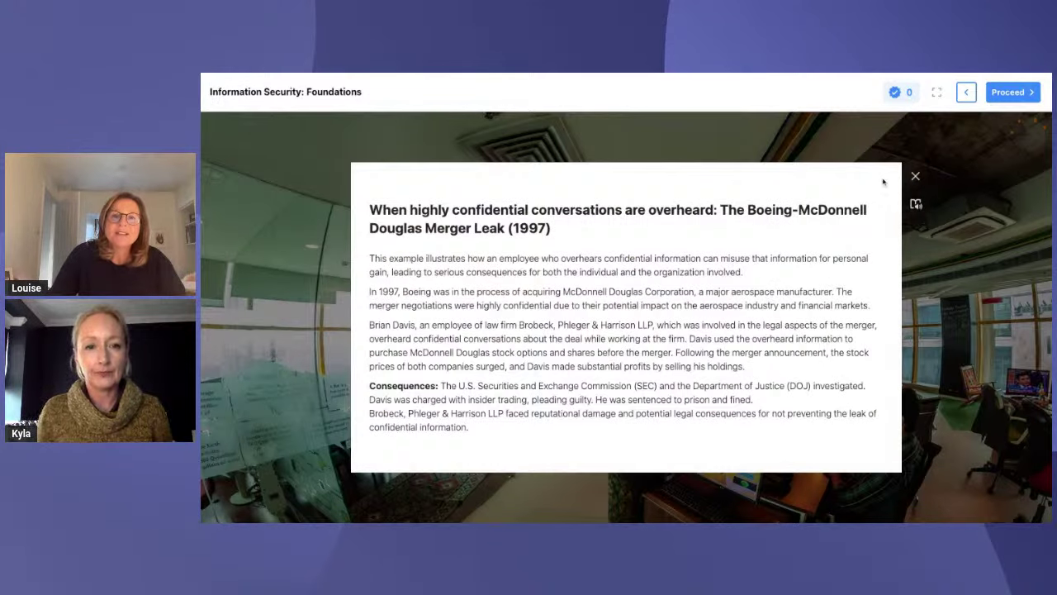
click(915, 176)
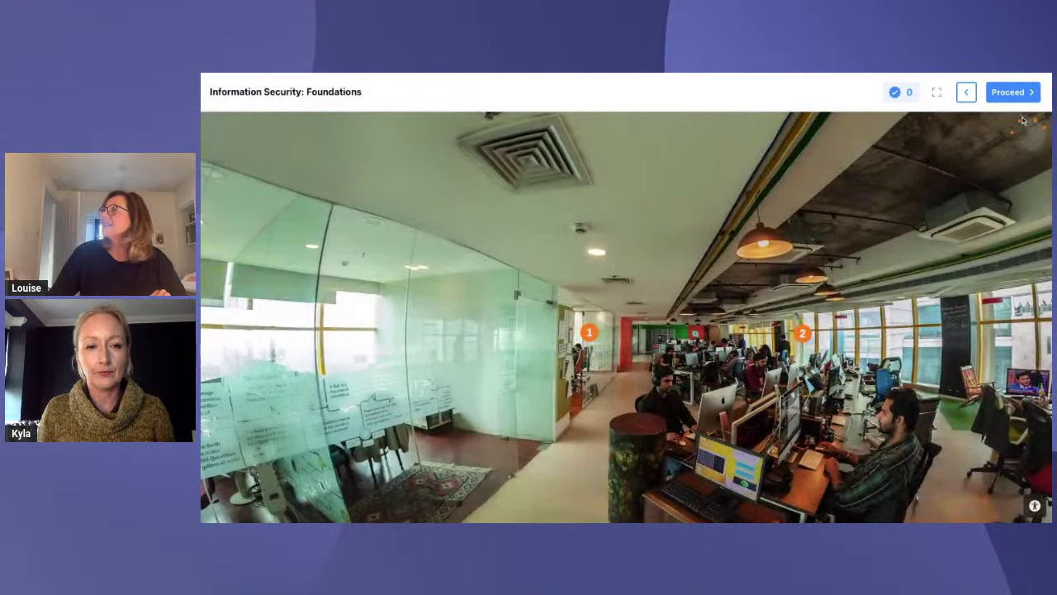
click(1010, 92)
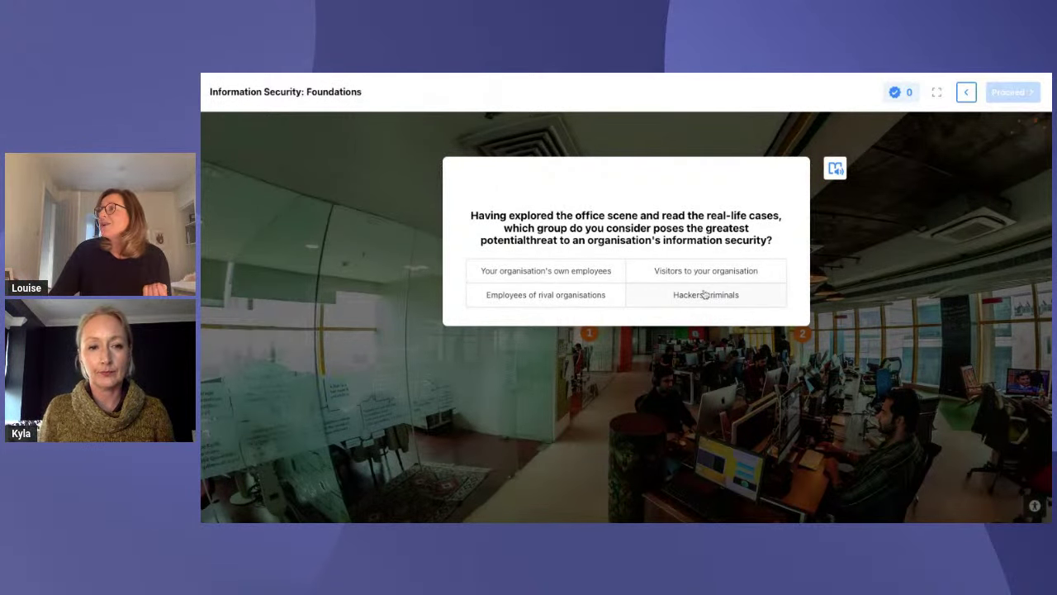
Answer the threat question with "Your organisation's own employees" and look through the feedback page.
click(570, 277)
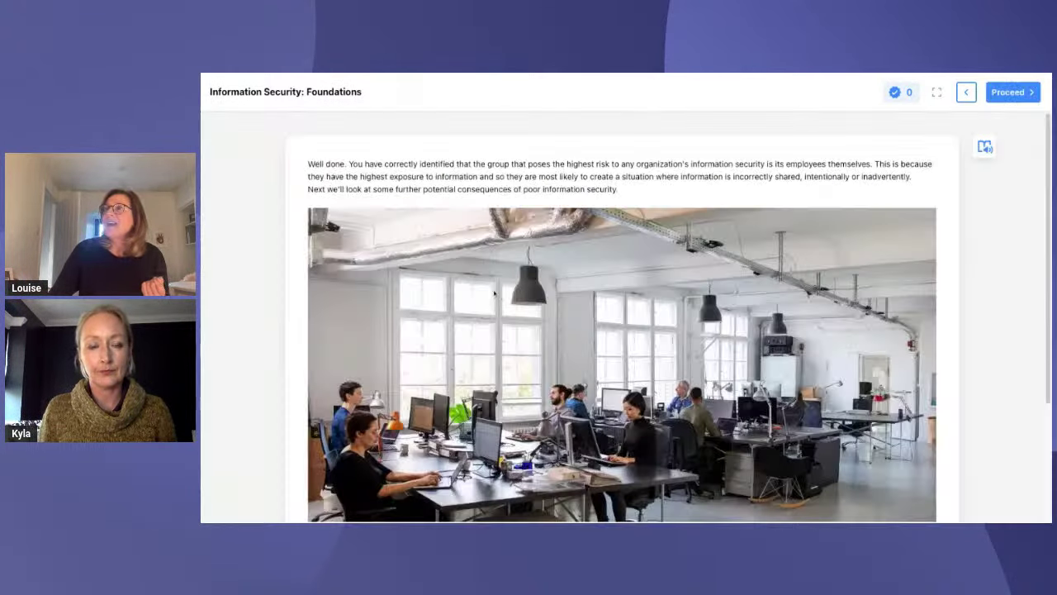
scroll(656, 389, down, 2)
scroll(656, 386, up, 2)
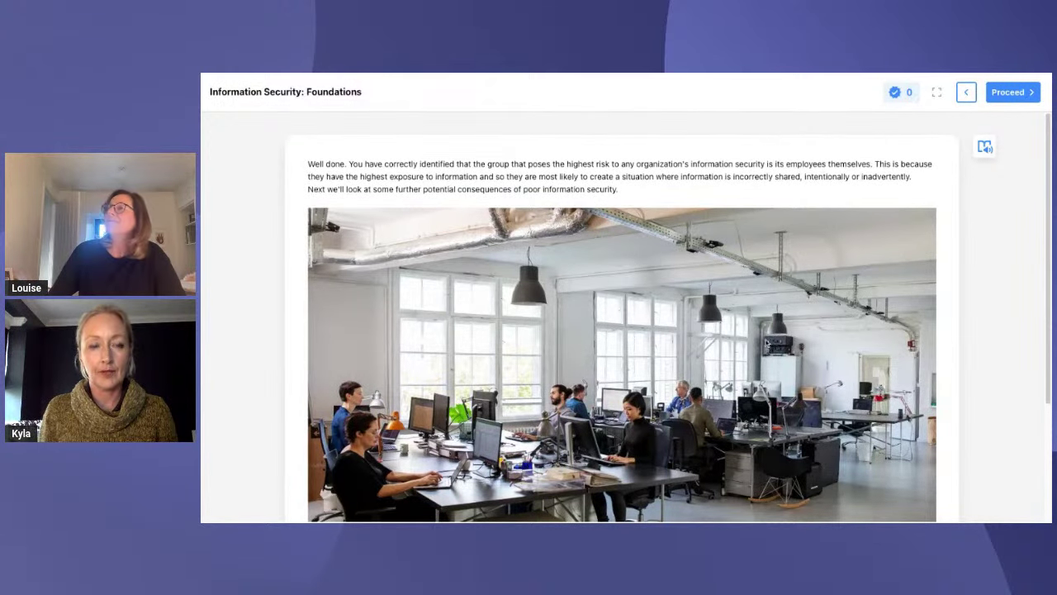
scroll(766, 343, down, 3)
scroll(755, 343, up, 3)
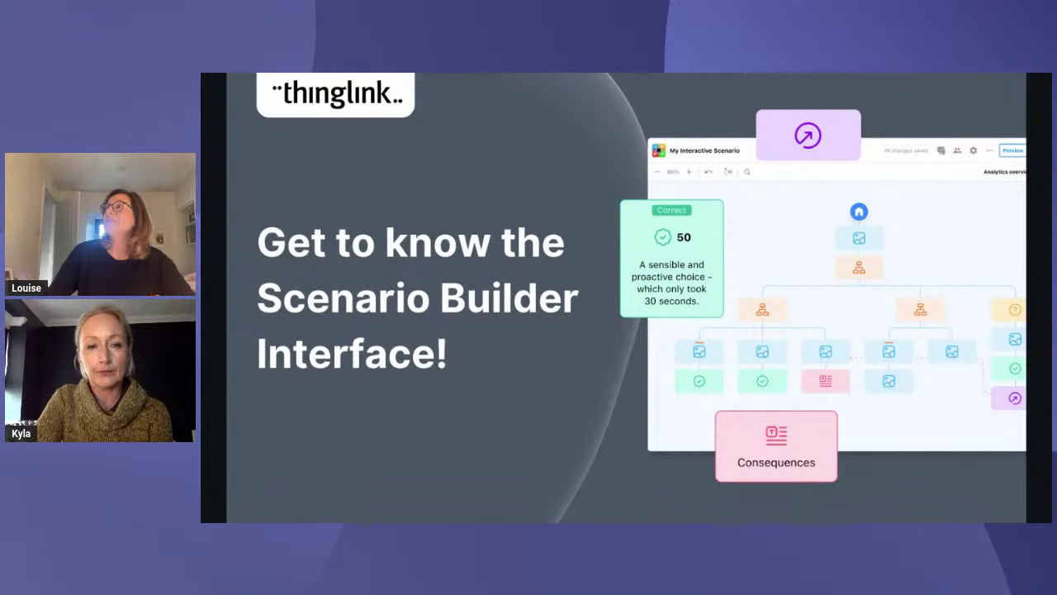
Switch to the browser, go to the ThingLink scenarios, and open the Espresso Machine Malfunction scenario for editing.
key(alt+Tab)
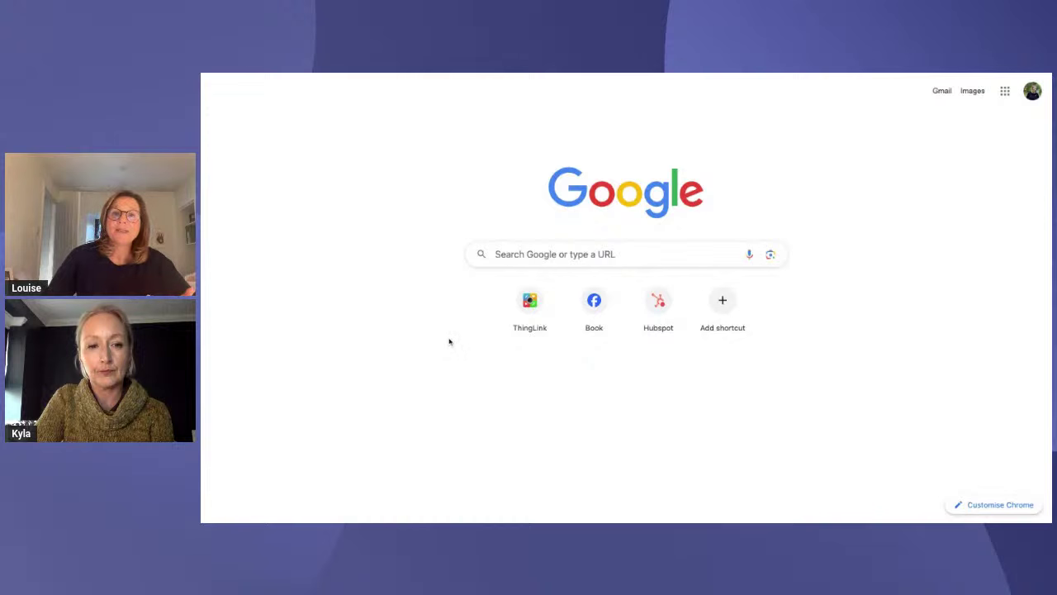
click(529, 309)
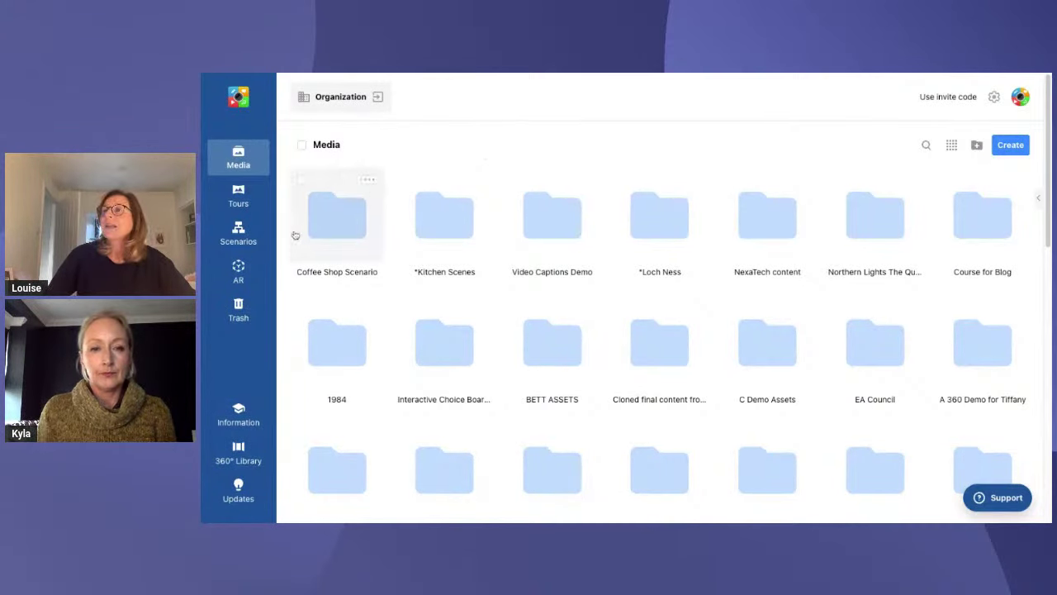
click(242, 235)
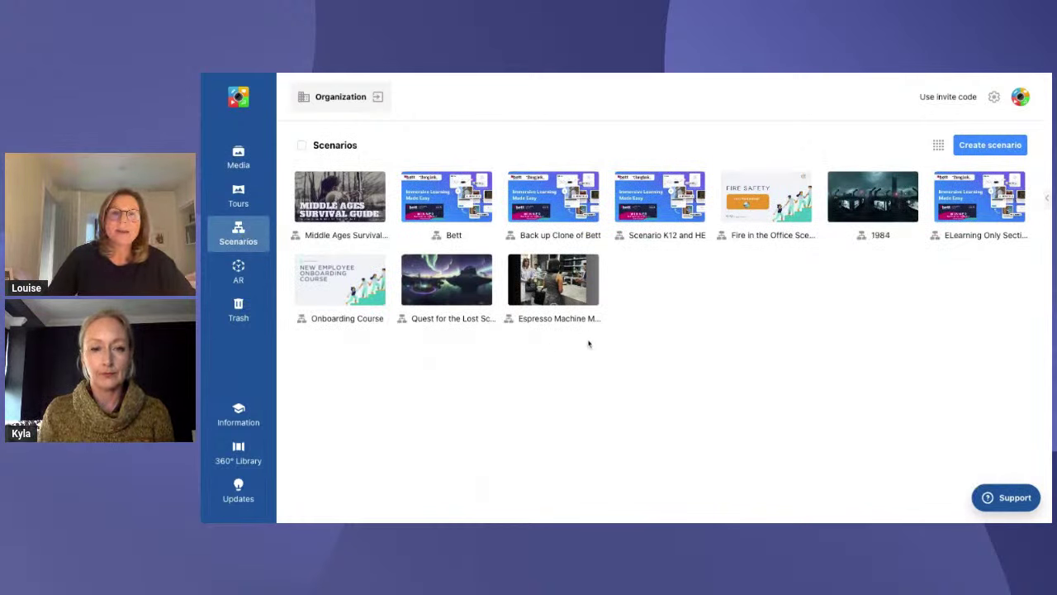
click(554, 294)
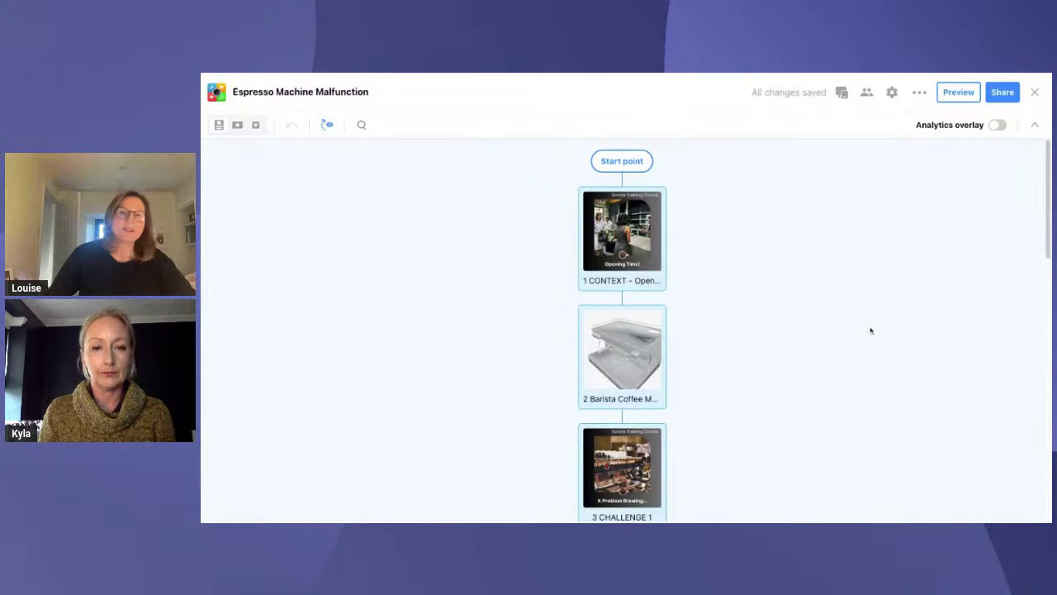
Examine the scenario's full flow from the start point through both challenges to the final troubleshooting question.
scroll(872, 329, down, 4)
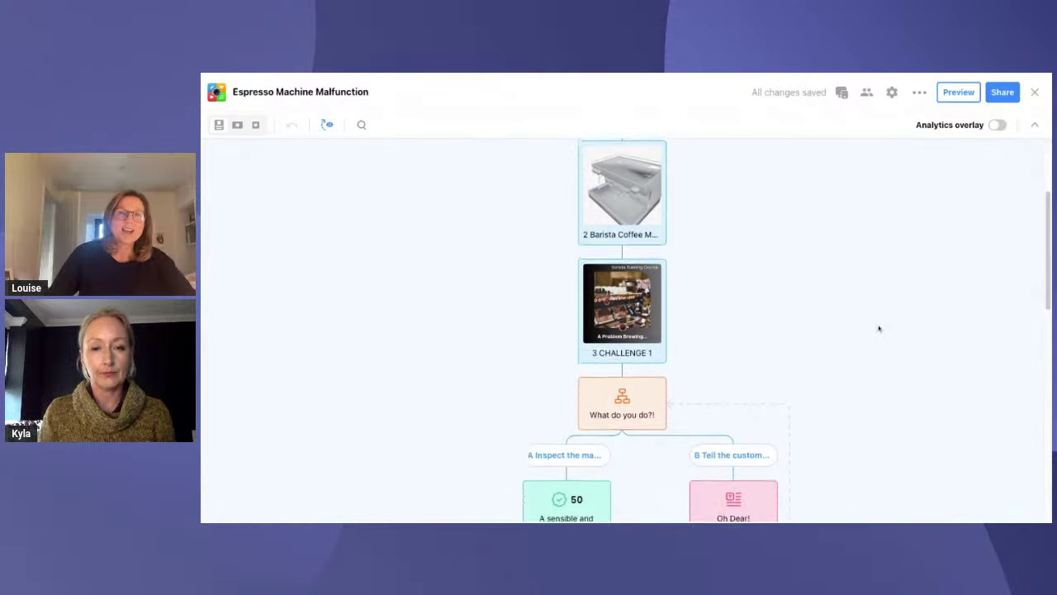
scroll(878, 329, down, 10)
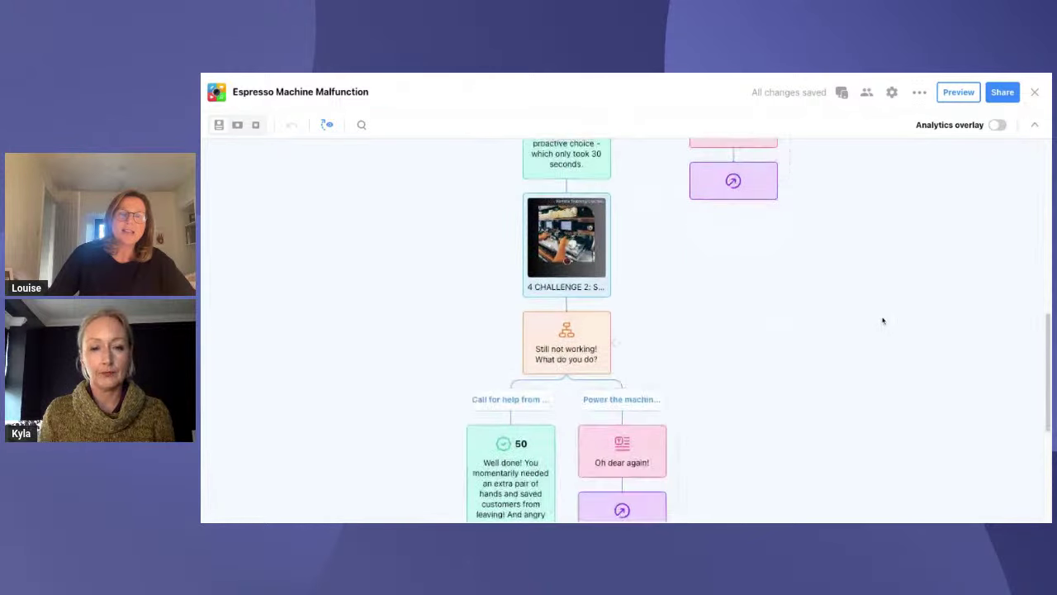
scroll(882, 320, down, 7)
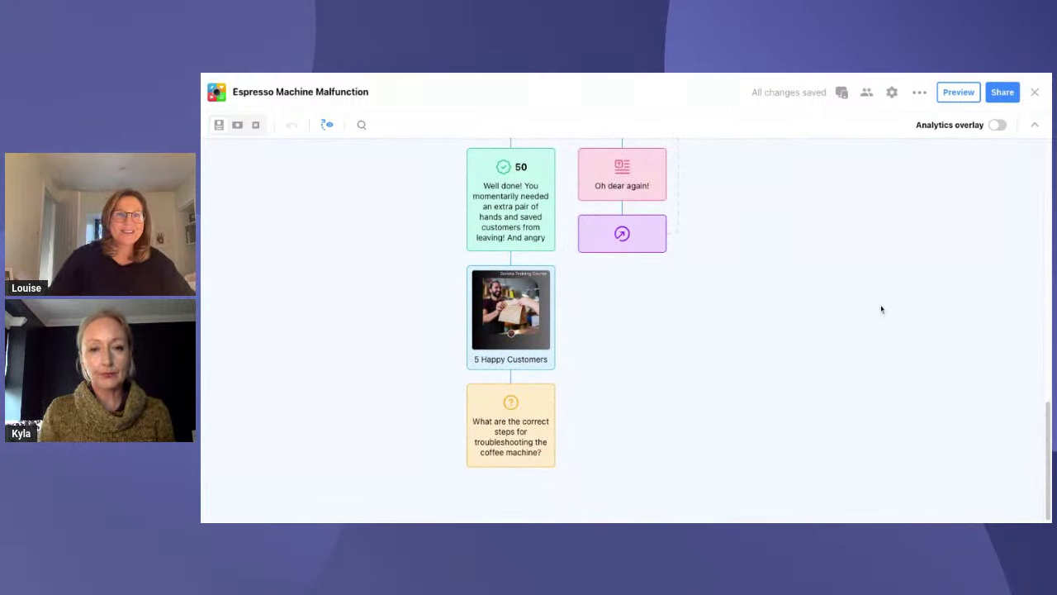
scroll(879, 314, up, 12)
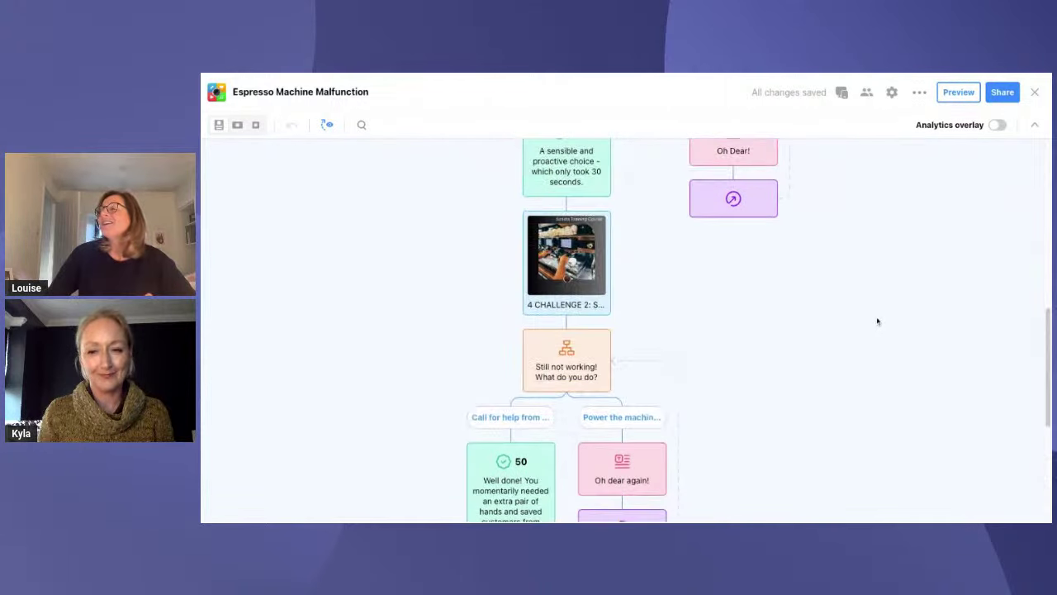
scroll(875, 321, up, 10)
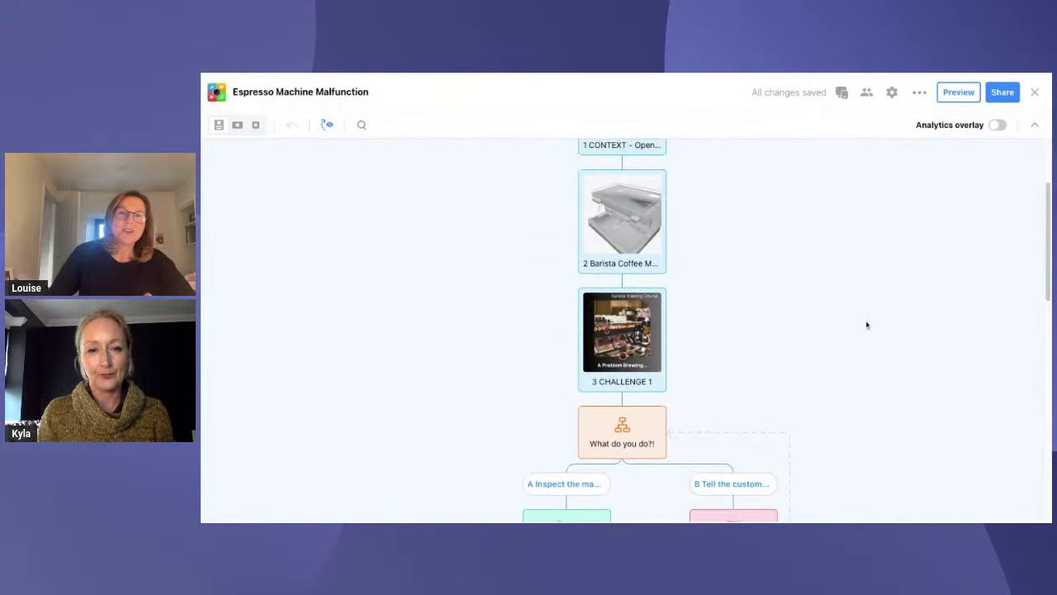
scroll(865, 317, up, 3)
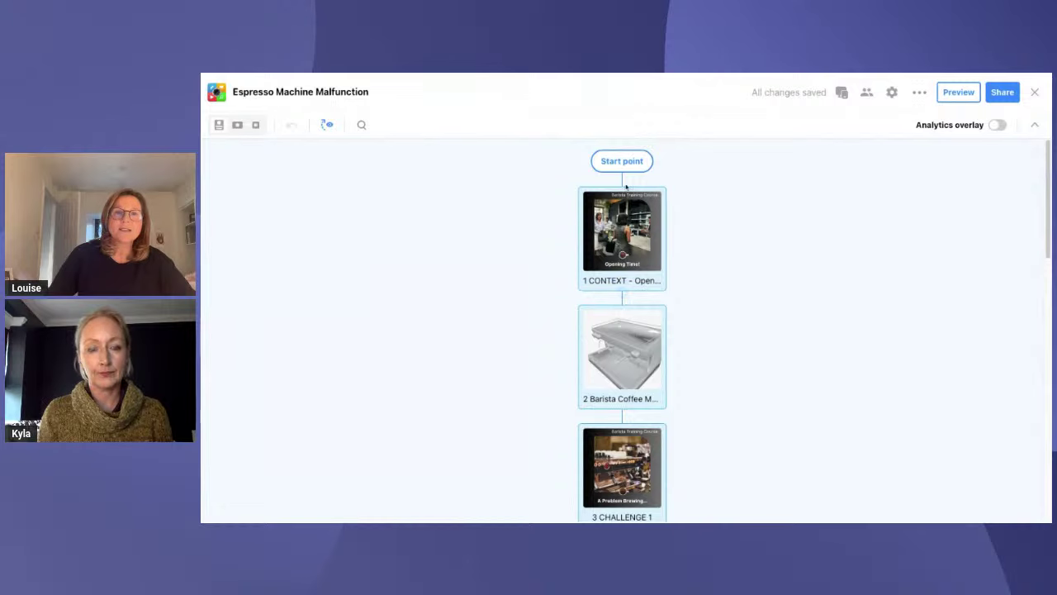
scroll(725, 302, down, 5)
scroll(749, 329, down, 5)
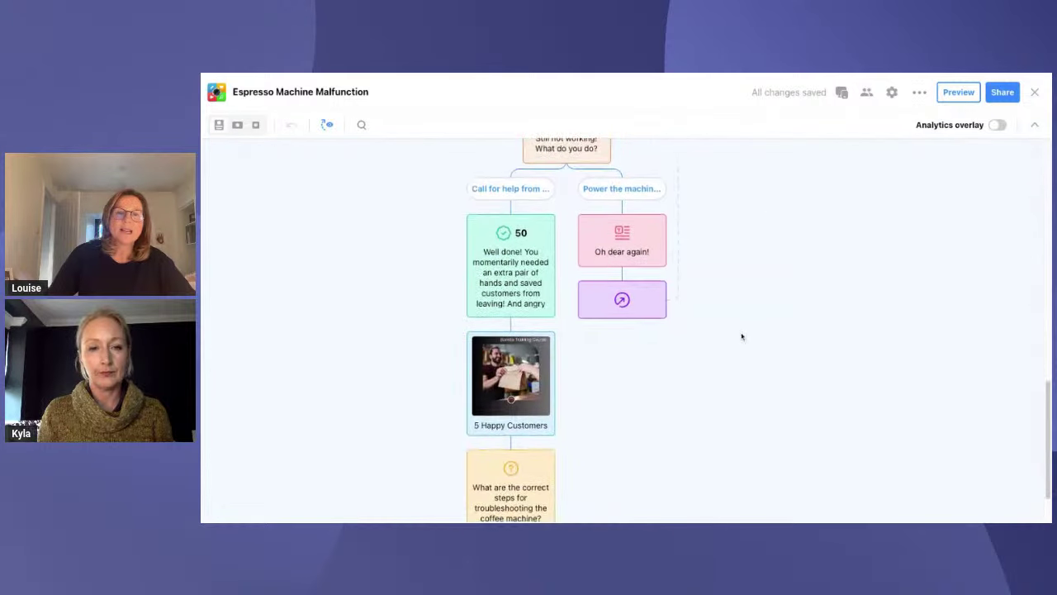
scroll(704, 341, up, 5)
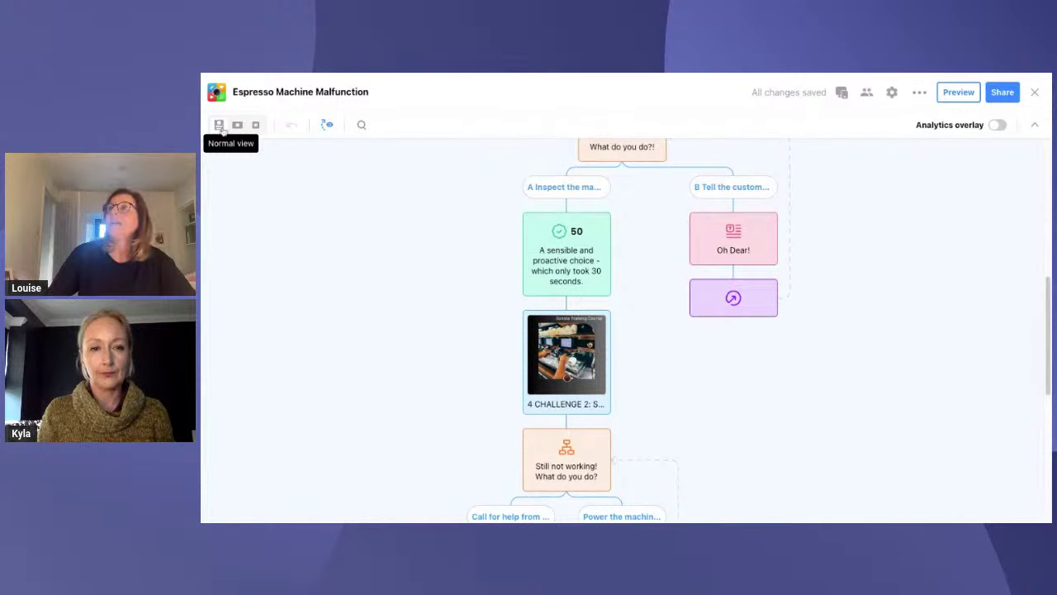
Display the scenario map in Mini view and look over its blocks and branches.
click(237, 126)
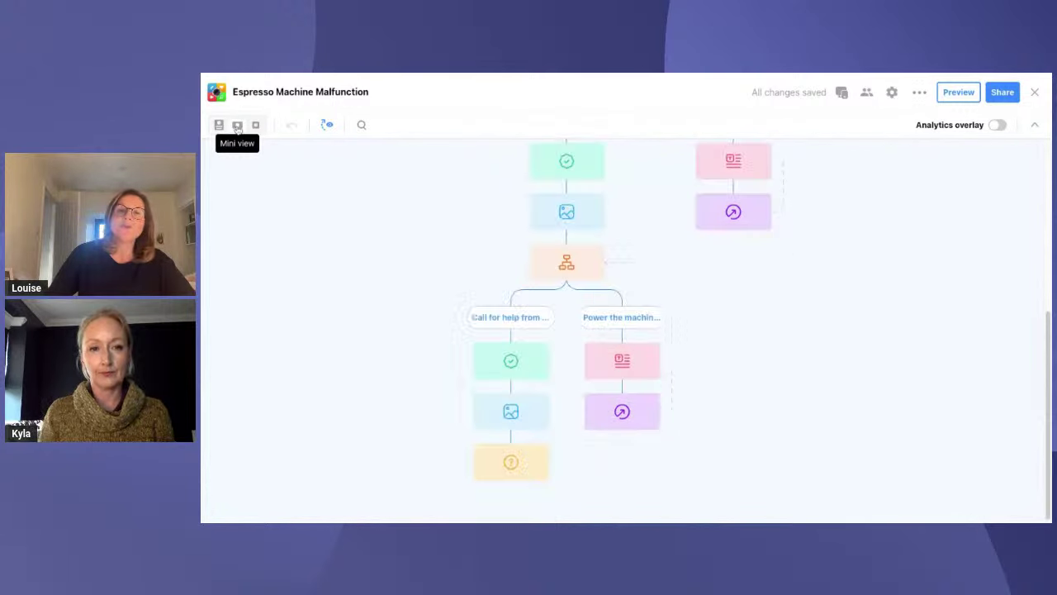
scroll(814, 349, up, 5)
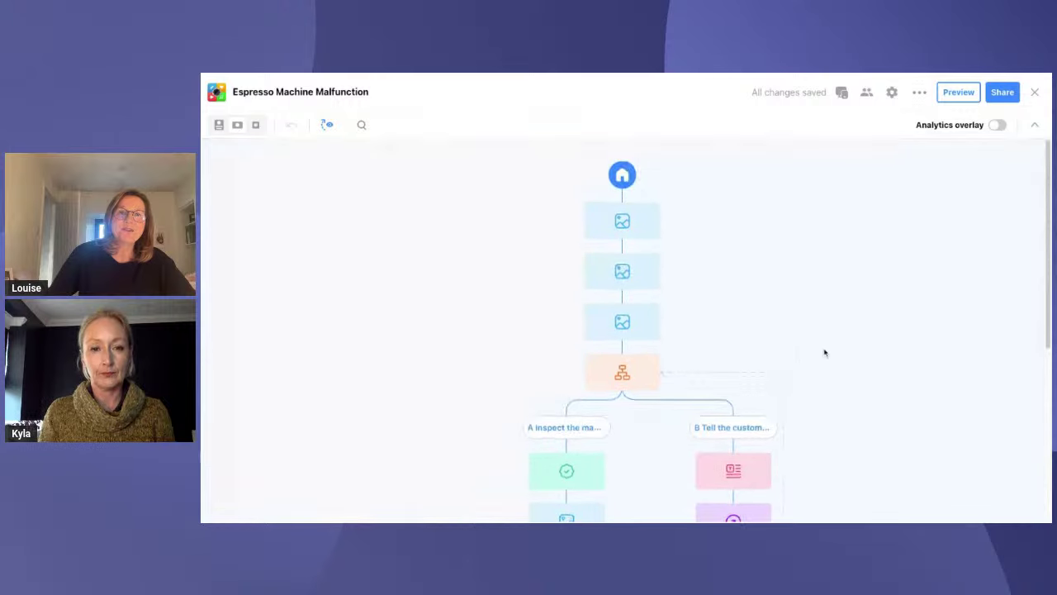
scroll(826, 295, down, 5)
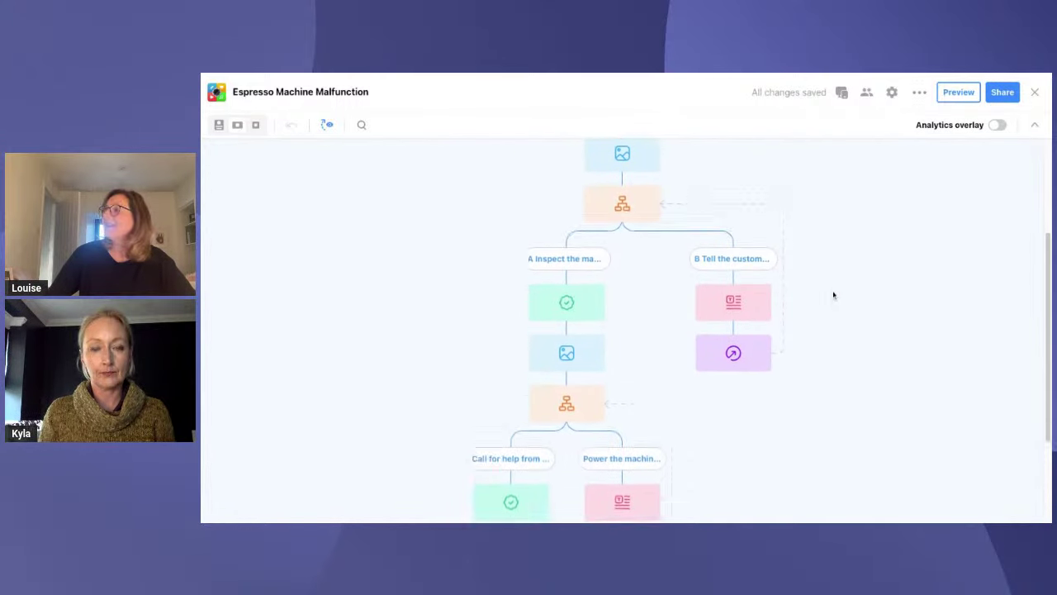
Display the scenario map in Micro view and inspect its overall structure from the start point to the last block.
click(258, 125)
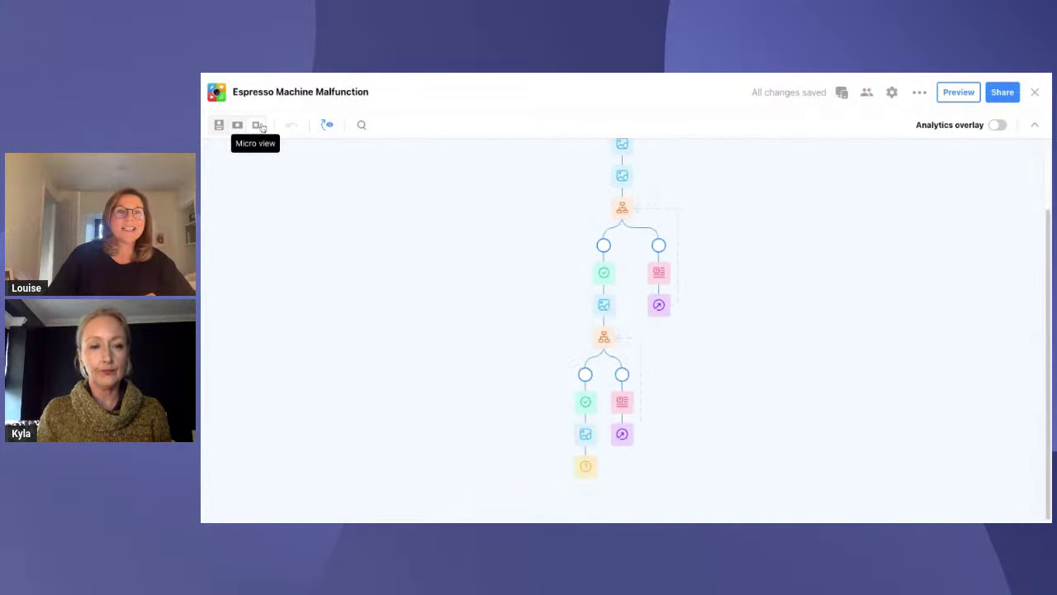
mouse_move(762, 320)
scroll(774, 307, up, 2)
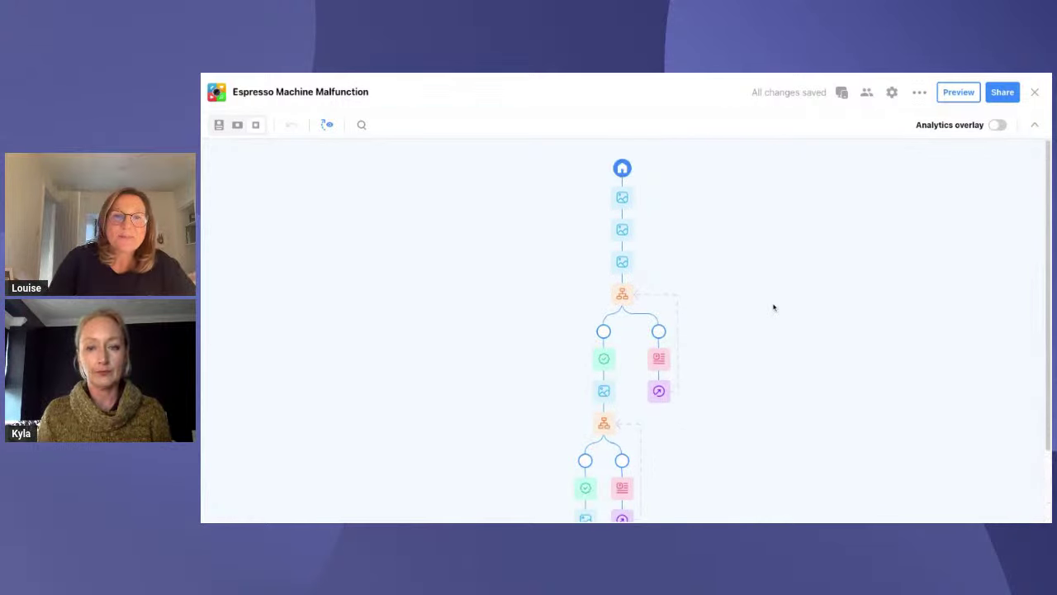
scroll(770, 306, down, 1)
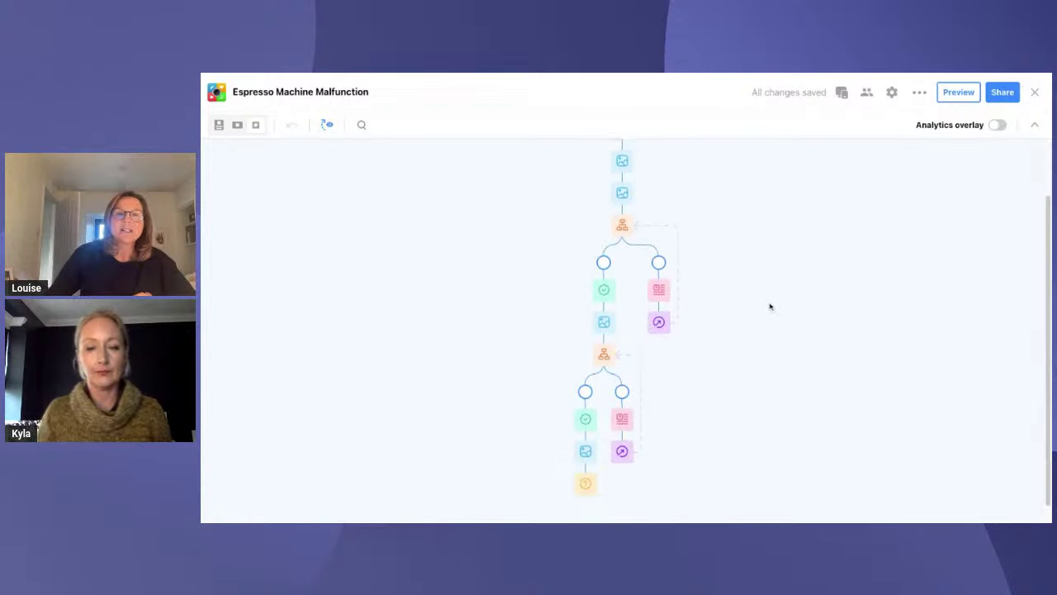
scroll(770, 306, up, 1)
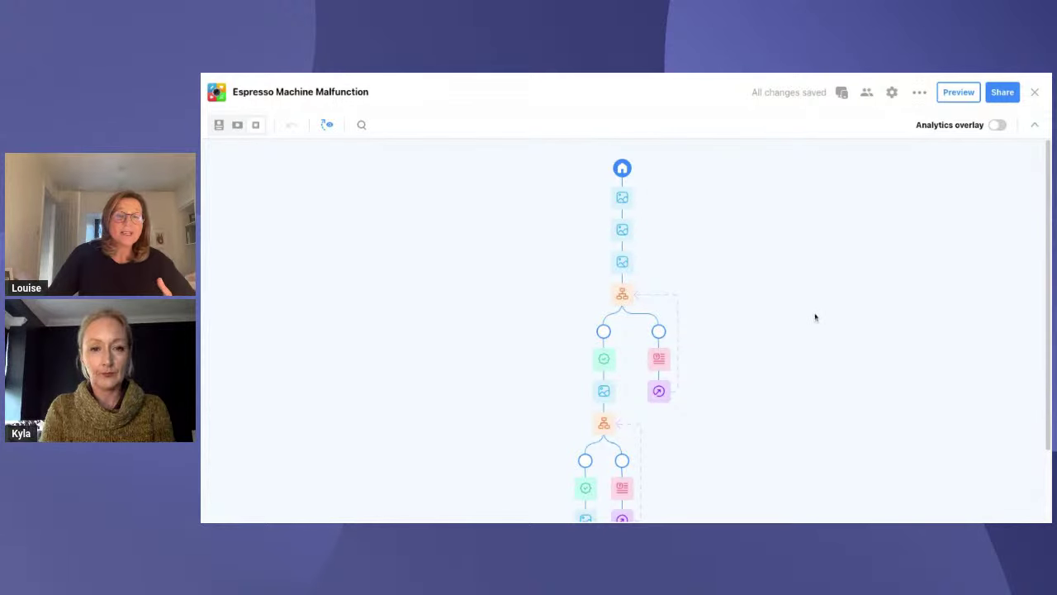
scroll(815, 318, down, 1)
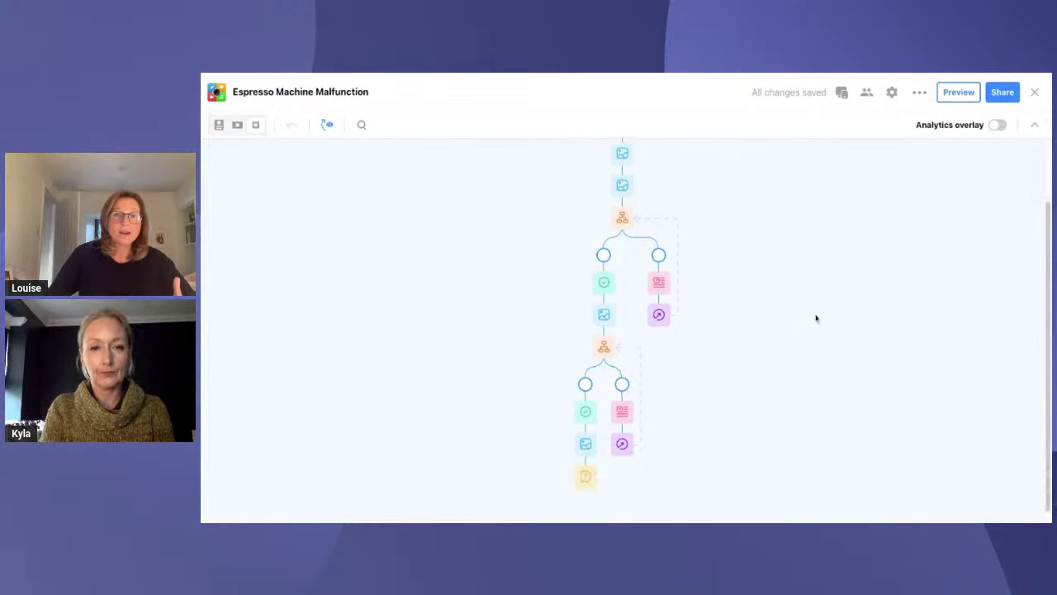
scroll(816, 319, up, 1)
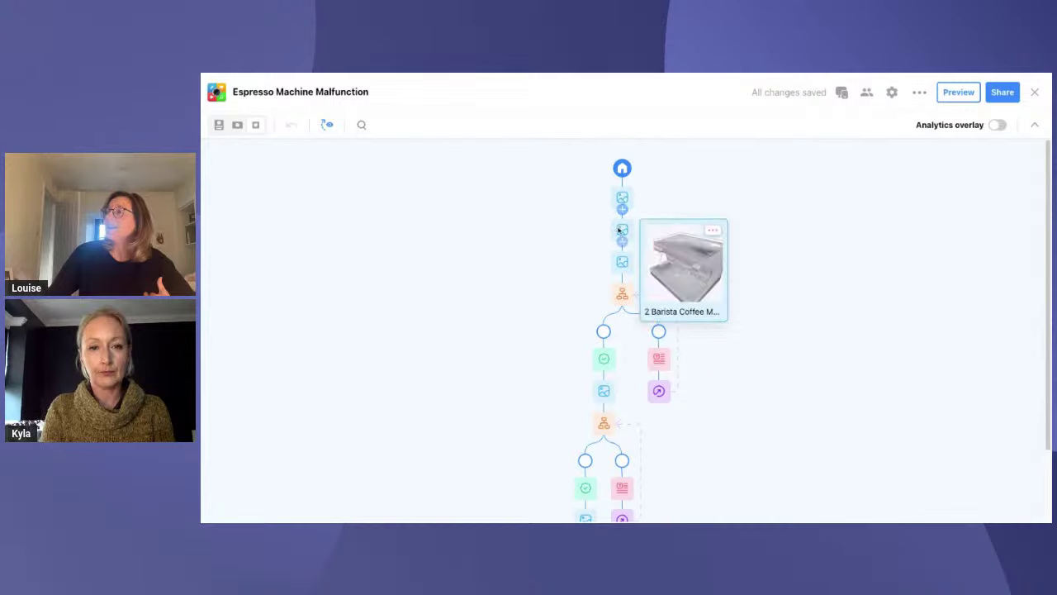
mouse_move(617, 229)
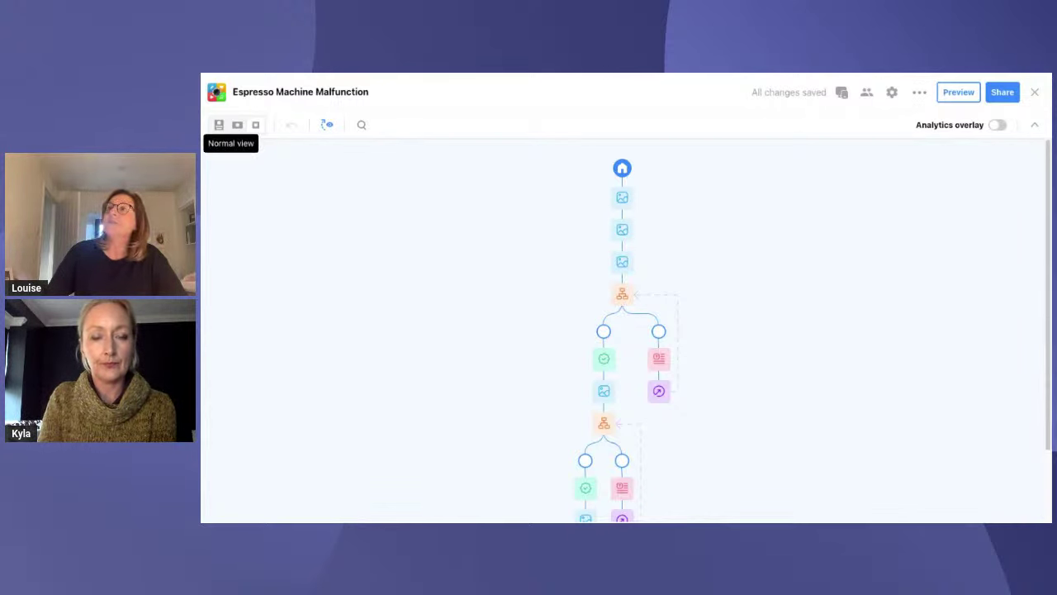
Return the scenario map to Normal view and look through the branches below both challenge scenes.
click(237, 124)
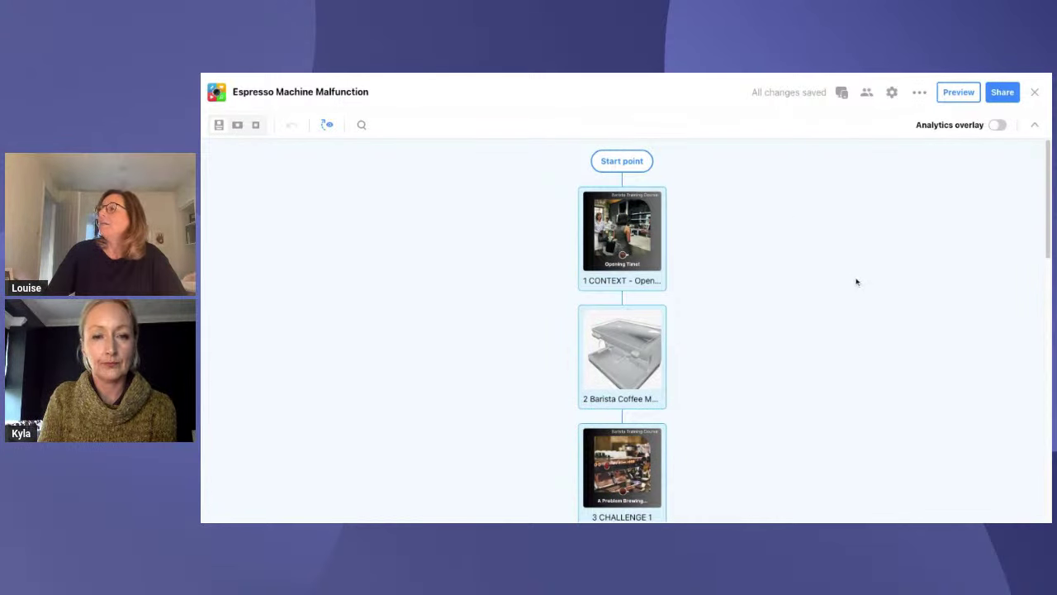
scroll(857, 281, down, 5)
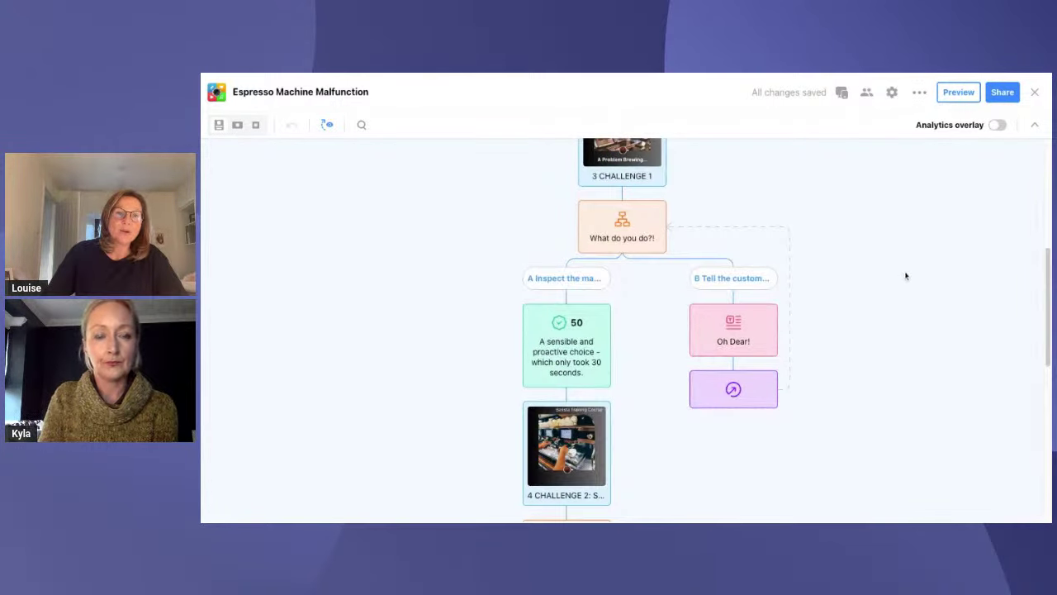
scroll(905, 275, down, 5)
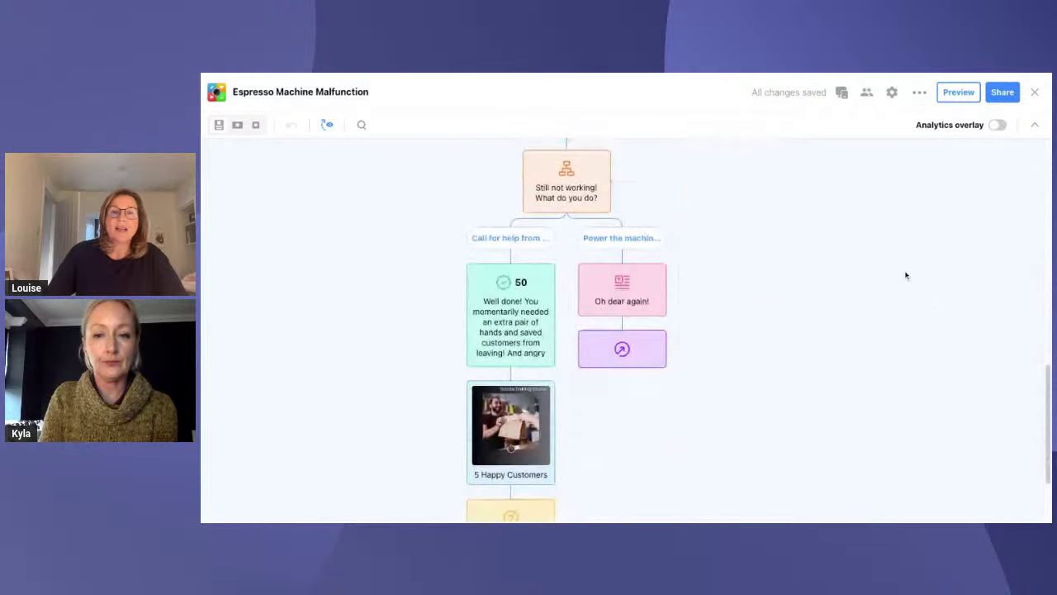
Return to the scenario's start point, switch to the presentation and advance from the Scenario Builder Interface slide.
scroll(905, 276, up, 10)
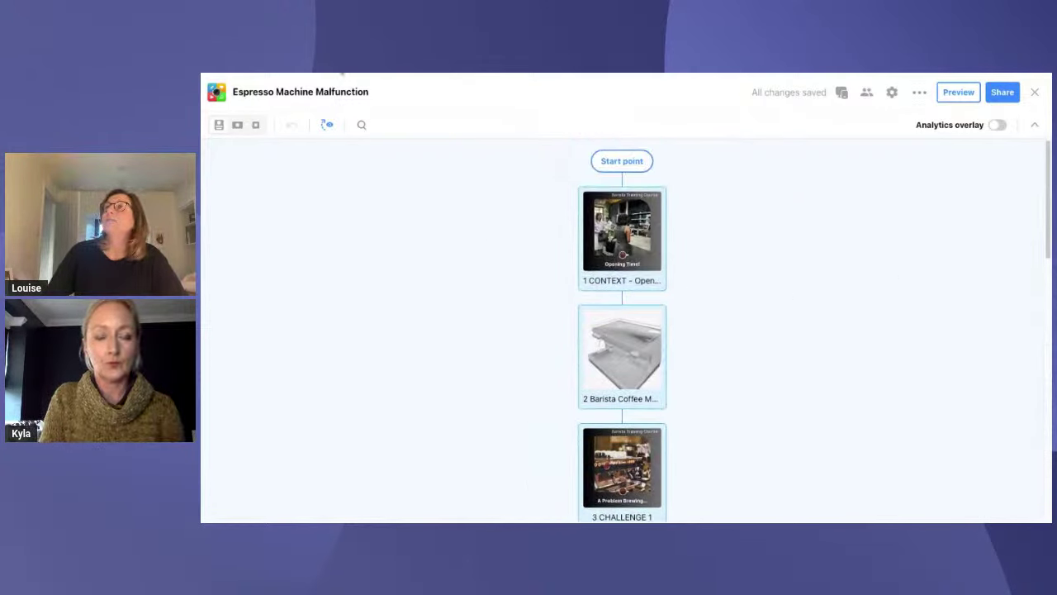
key(alt+Tab)
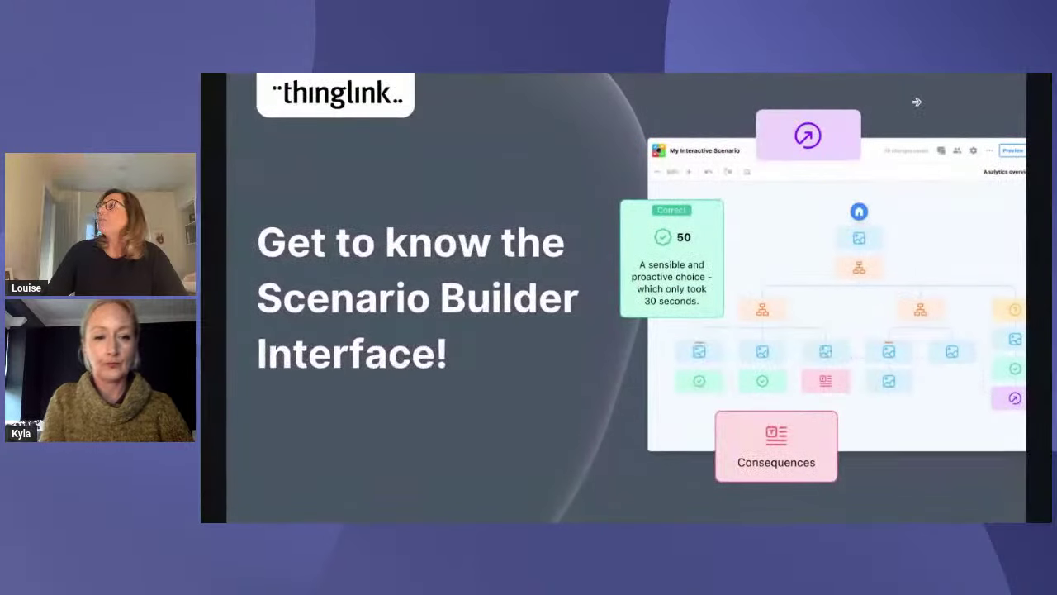
key(Right)
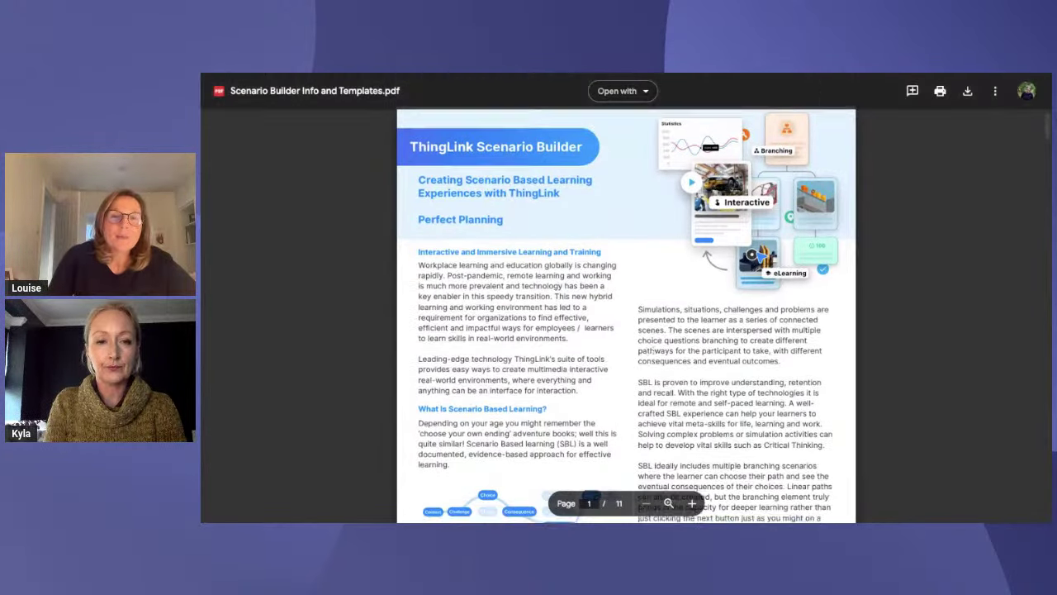
Read through the Scenario Builder Info and Templates PDF, covering the 5Cs planning page and the descriptions of the six blocks.
scroll(652, 350, down, 10)
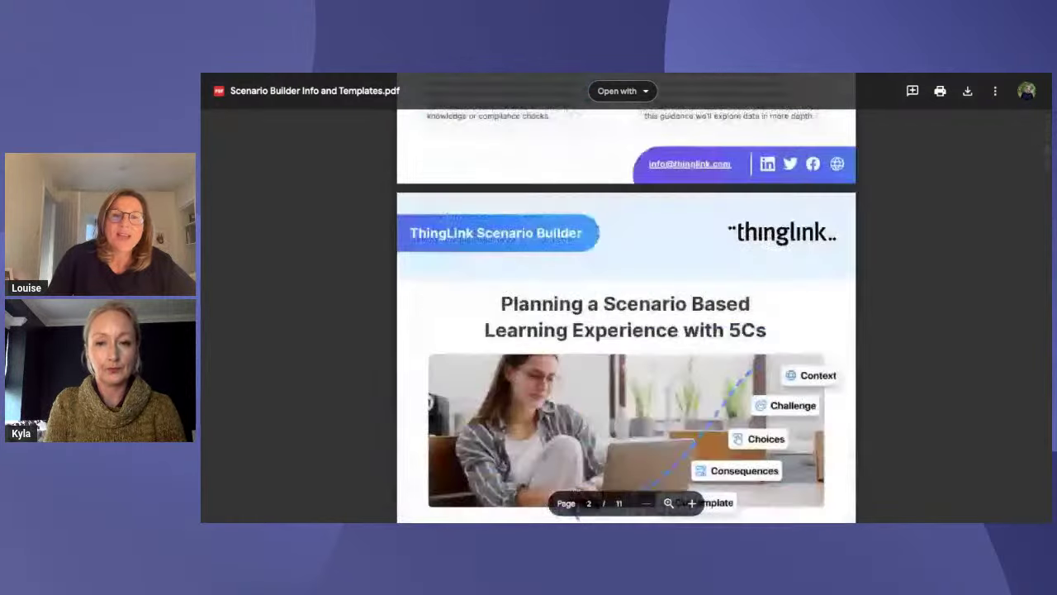
scroll(578, 517, down, 5)
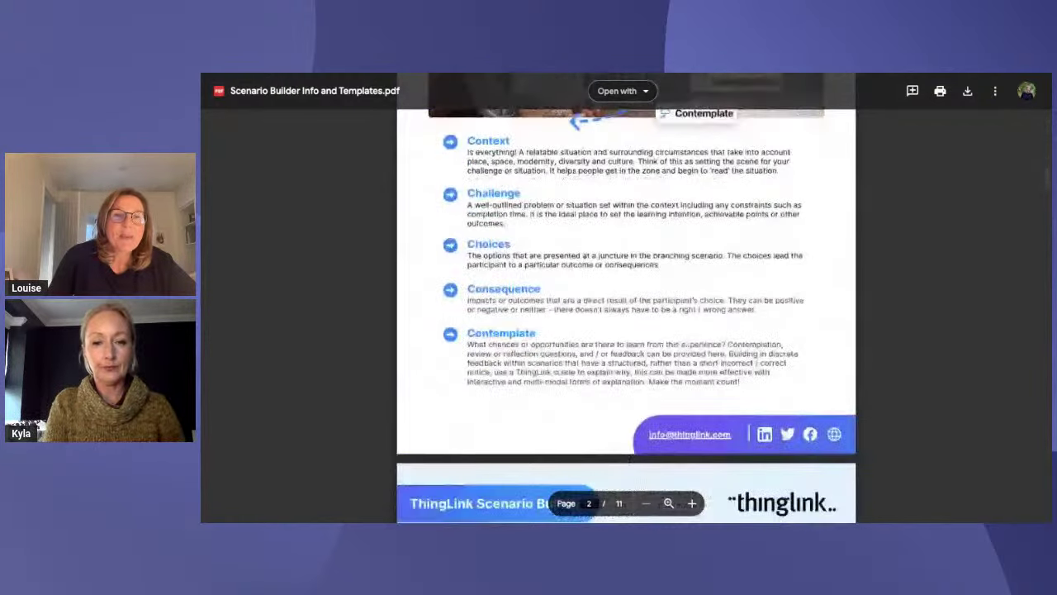
scroll(685, 346, down, 3)
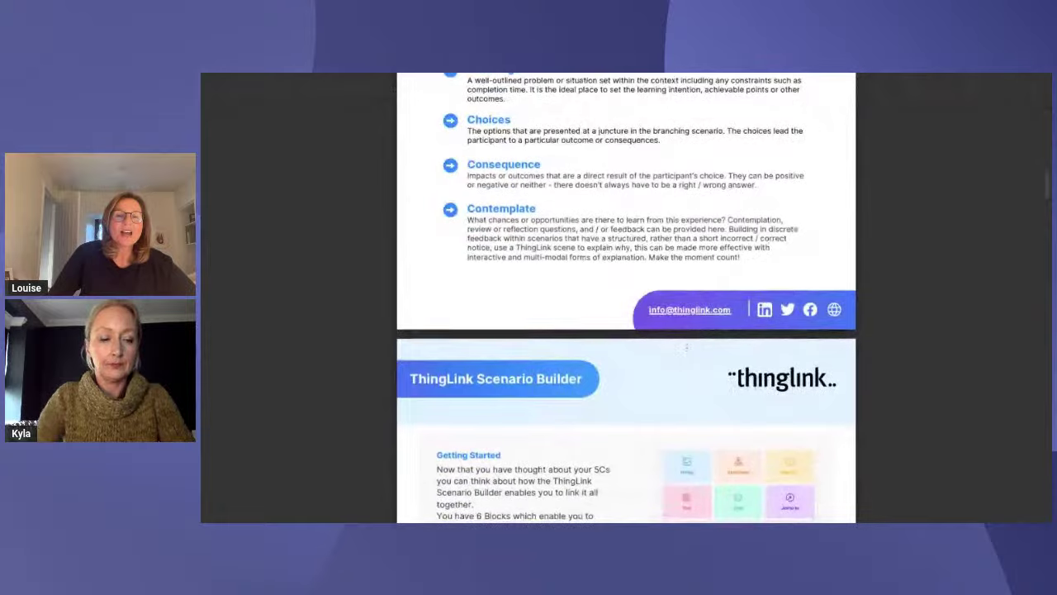
scroll(686, 347, down, 3)
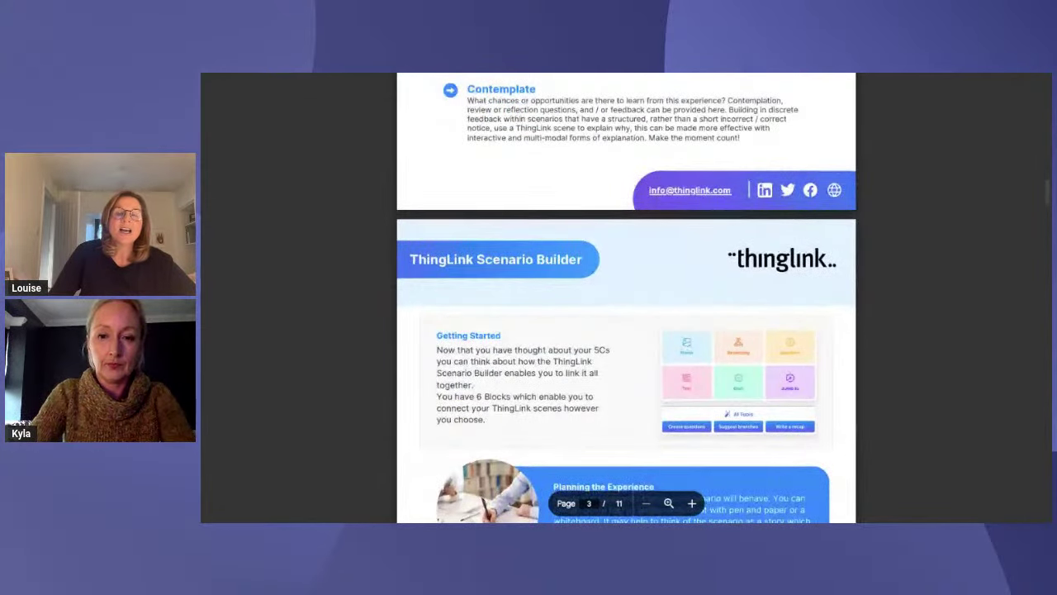
scroll(686, 347, down, 15)
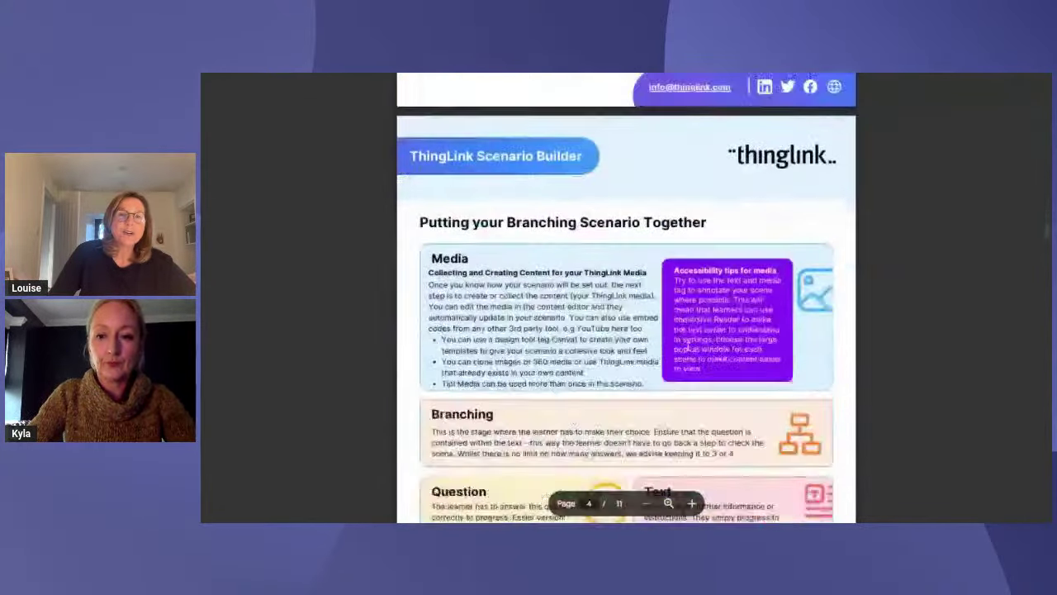
scroll(686, 346, down, 8)
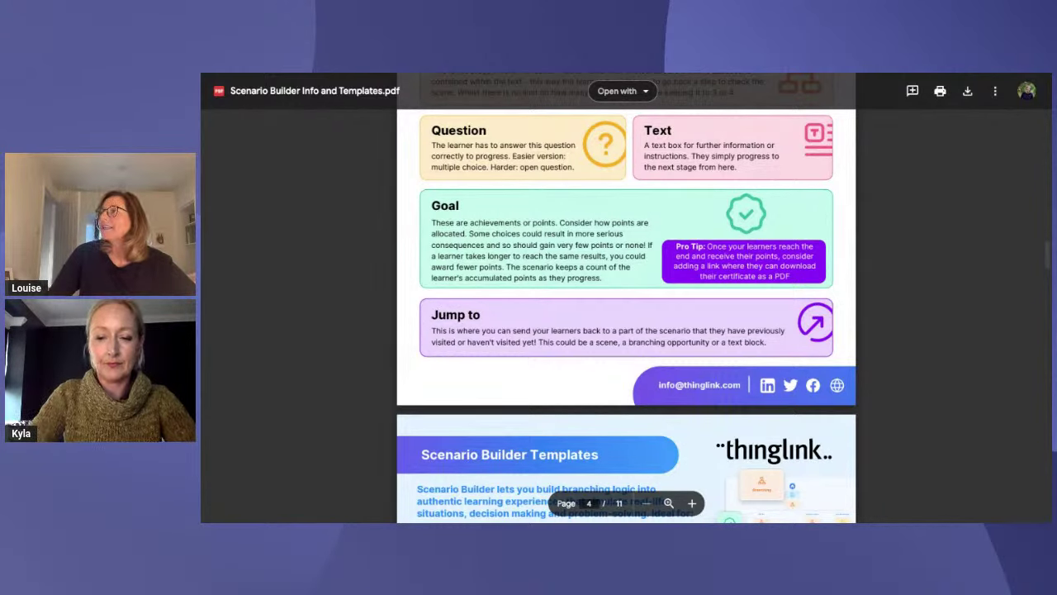
Look through the PDF's template pages on the Linear, Escape Room, Simulation Scenario and Self-Exploratory models.
scroll(626, 314, down, 5)
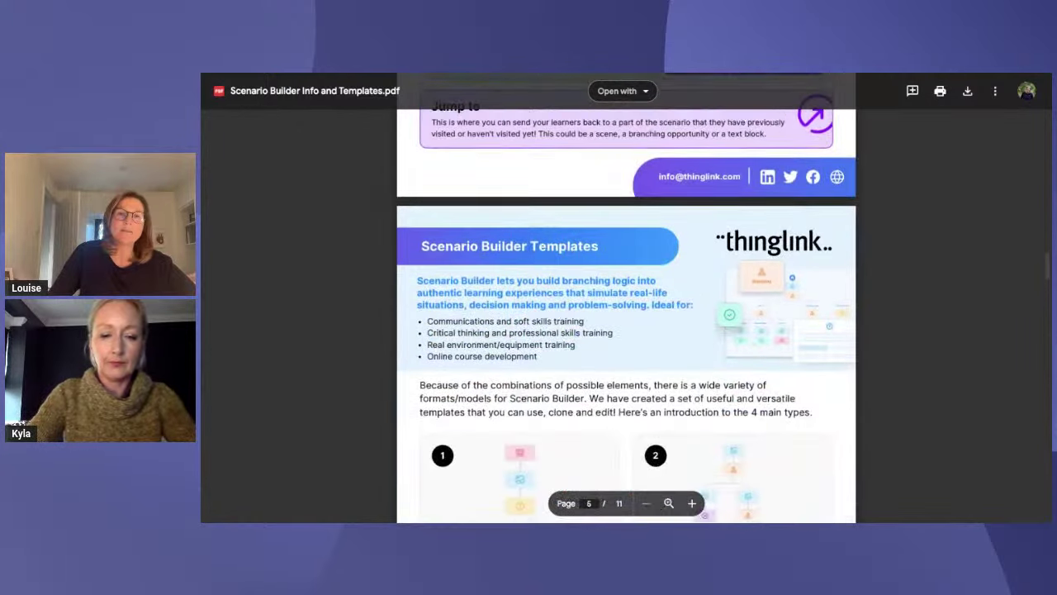
scroll(626, 314, down, 10)
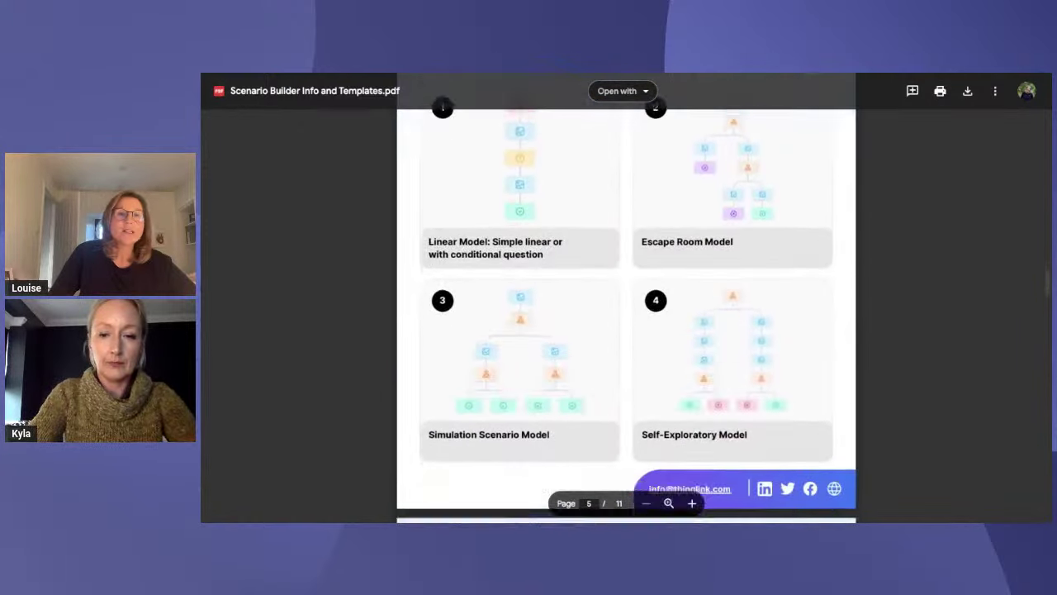
scroll(422, 495, down, 10)
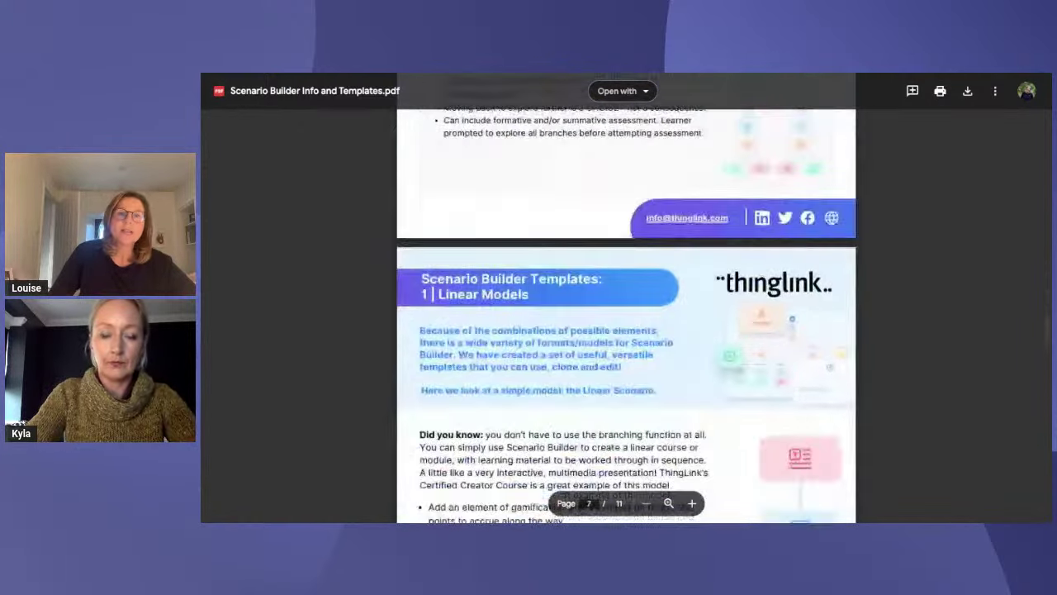
scroll(423, 329, down, 10)
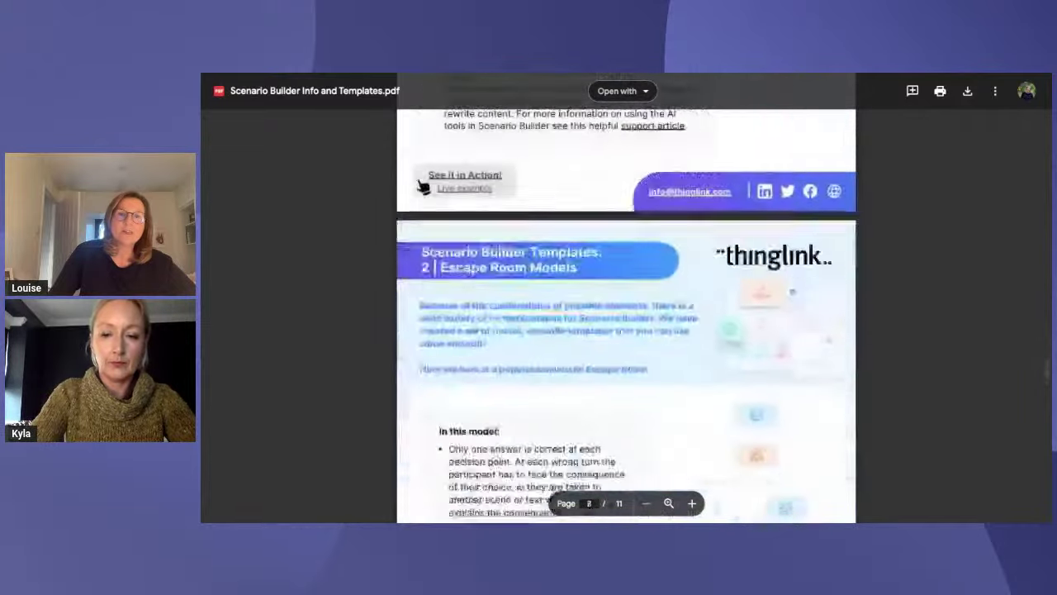
scroll(626, 314, down, 10)
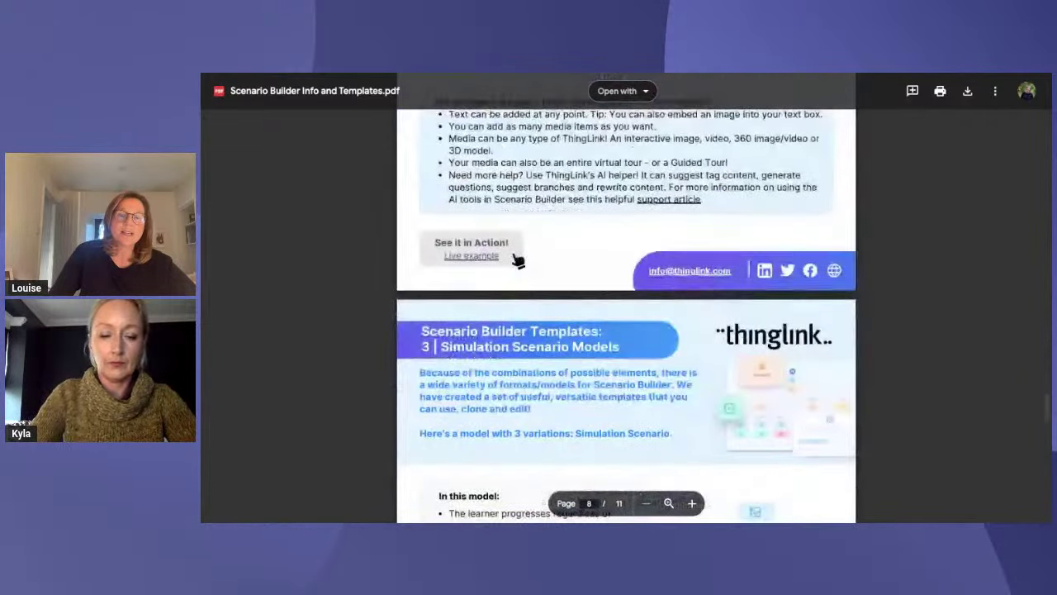
scroll(516, 166, up, 20)
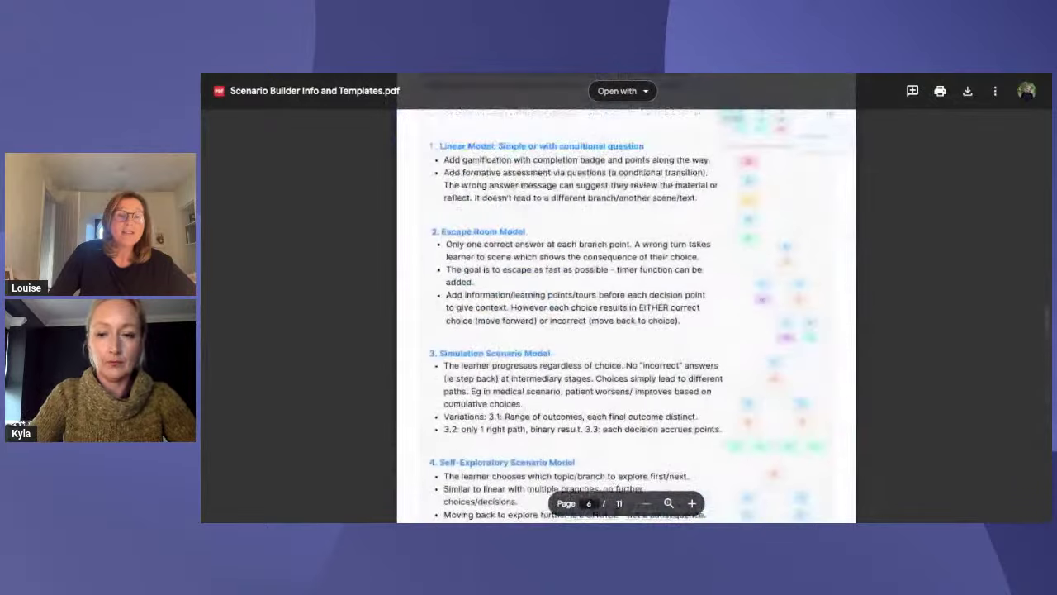
scroll(625, 314, up, 3)
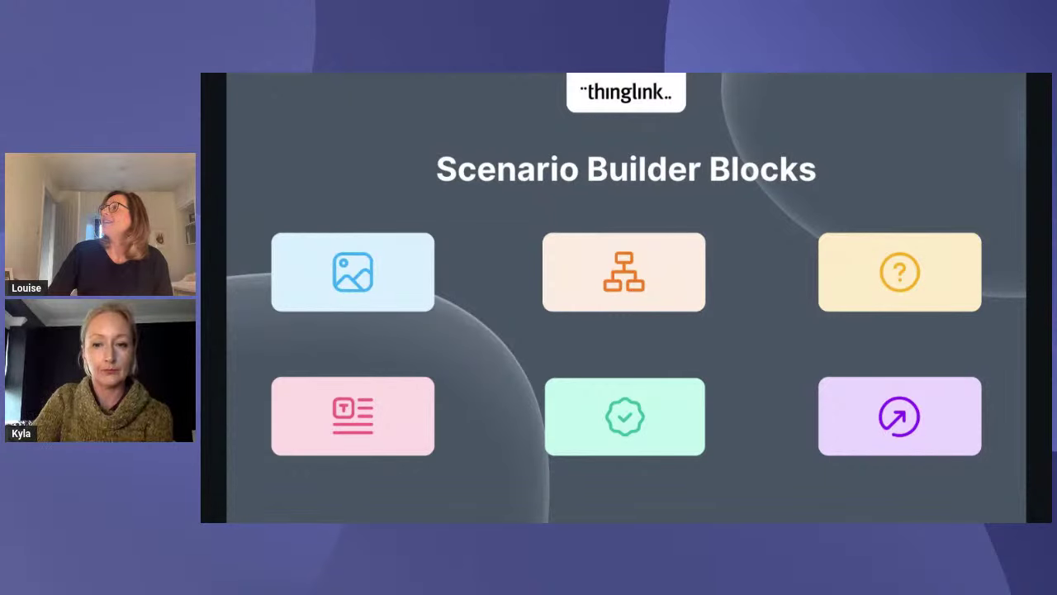
In the Espresso Machine Malfunction scenario, inspect the title and embed options for a new Media block after the start point, then cancel.
key(alt+Tab)
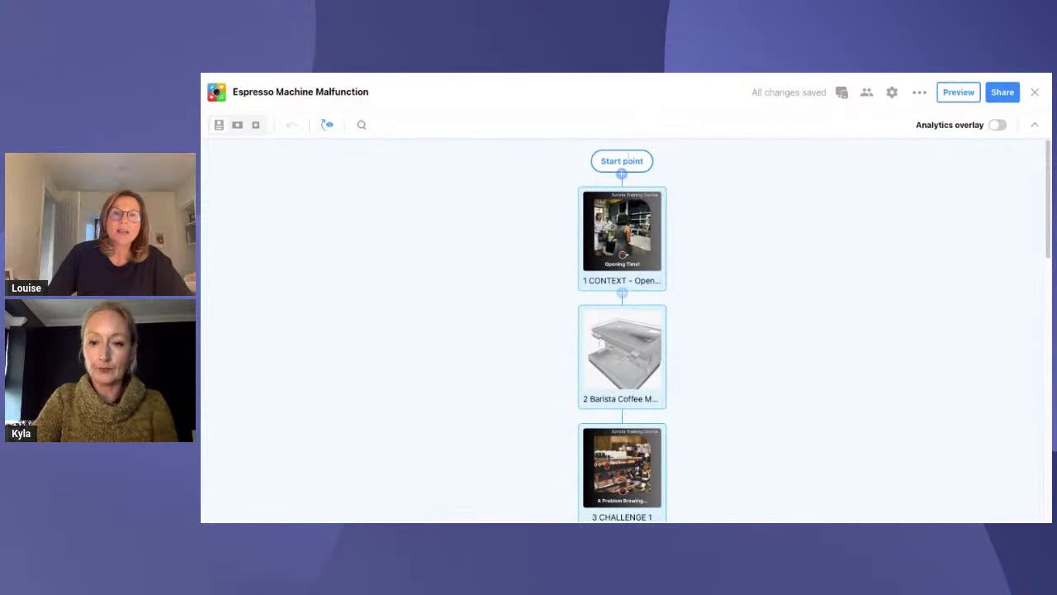
click(622, 175)
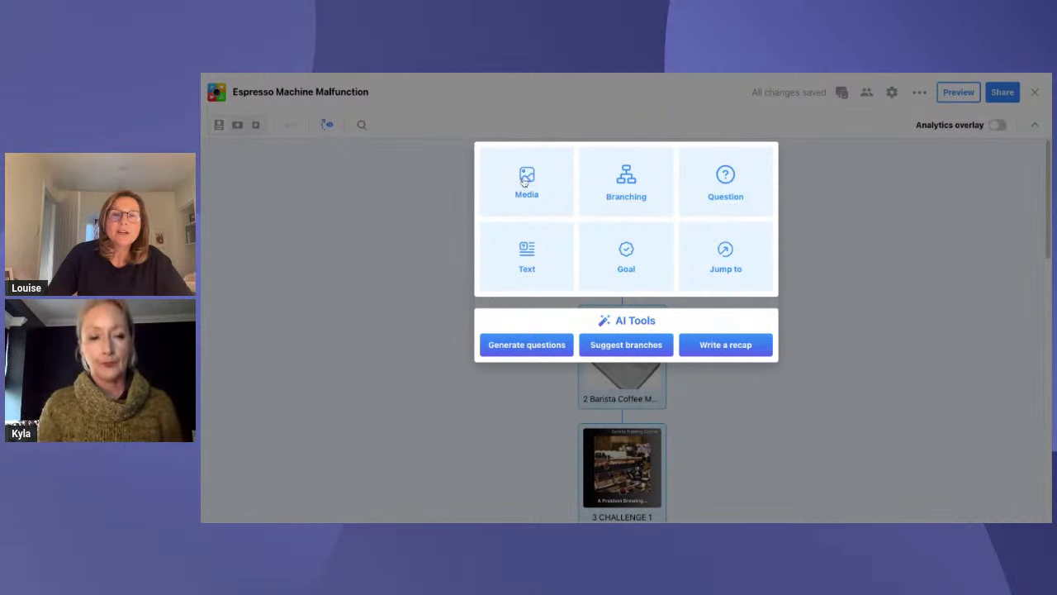
click(529, 185)
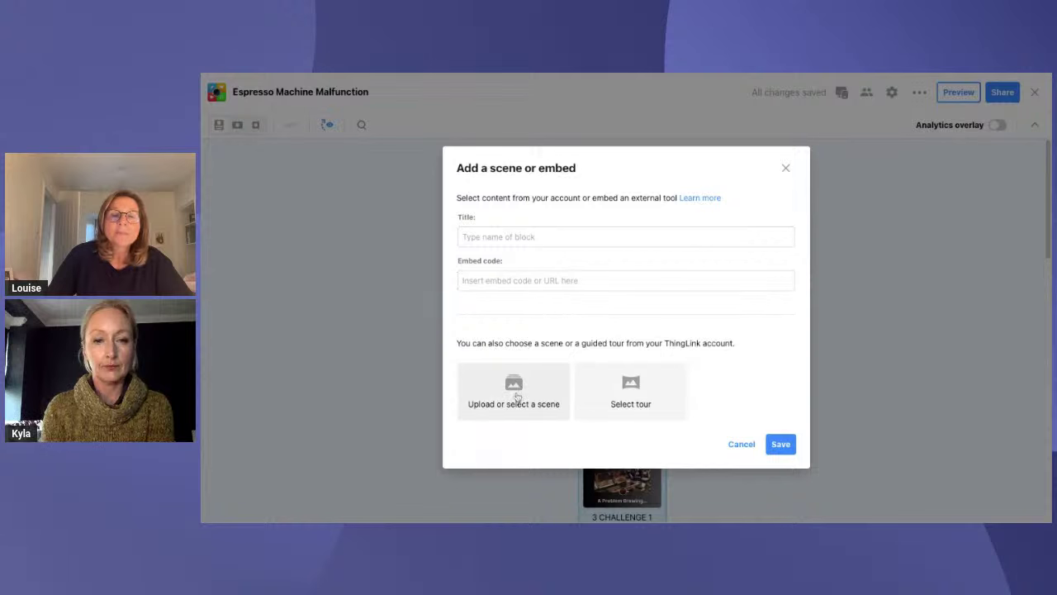
click(464, 234)
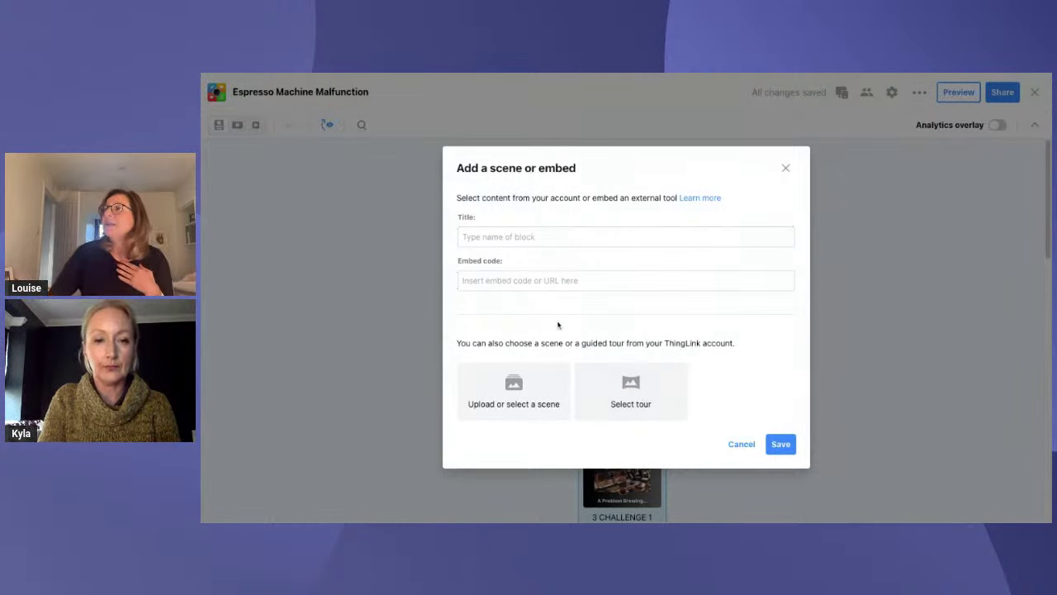
click(487, 281)
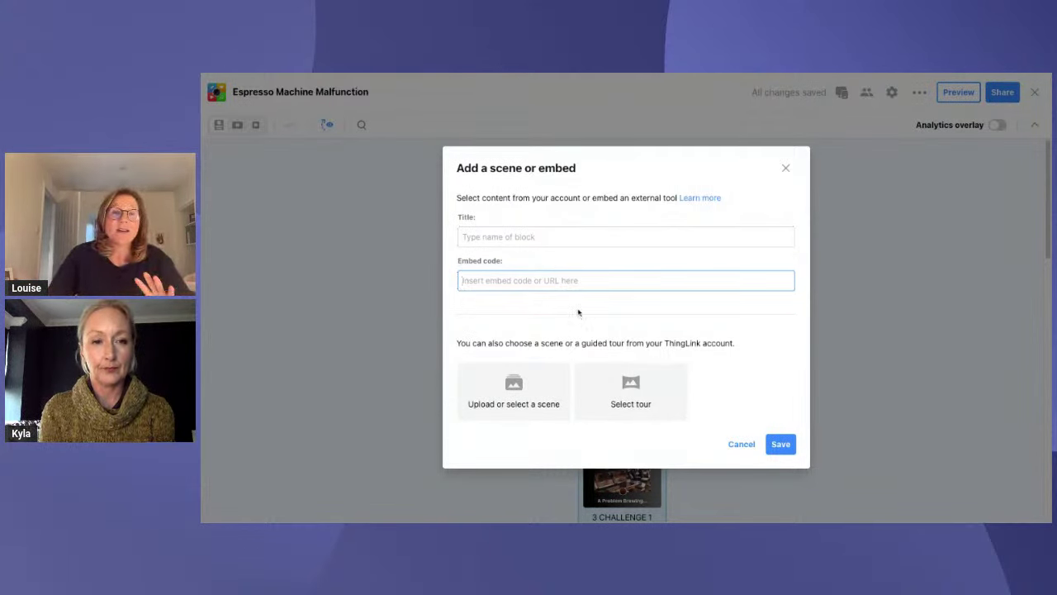
click(742, 444)
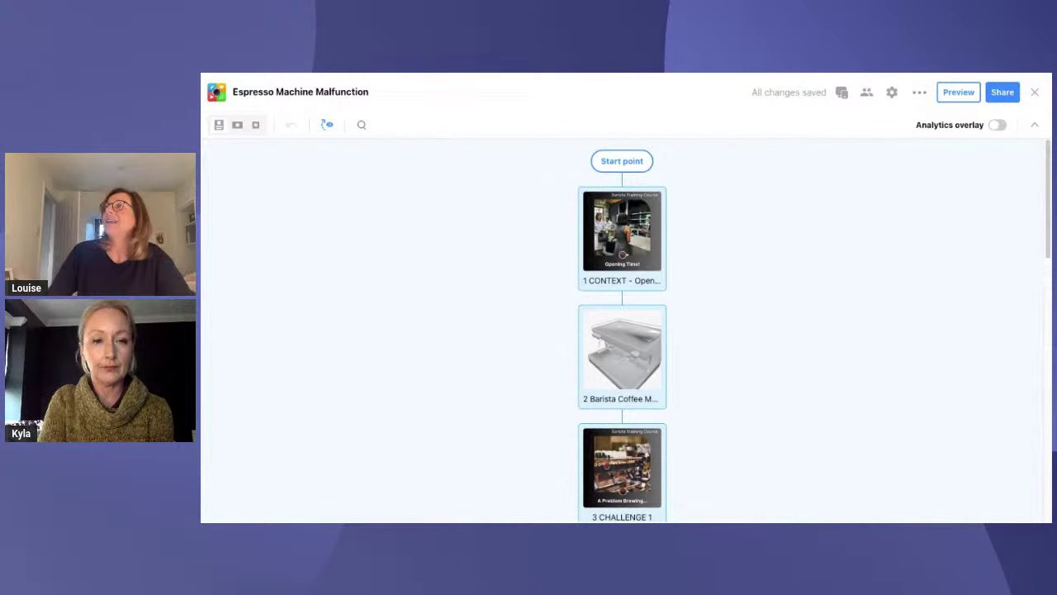
Switch to the ThingLink Scenario Builder Blocks scene, browse the Media block's information card and its images, and close it.
key(ctrl+Tab)
click(528, 207)
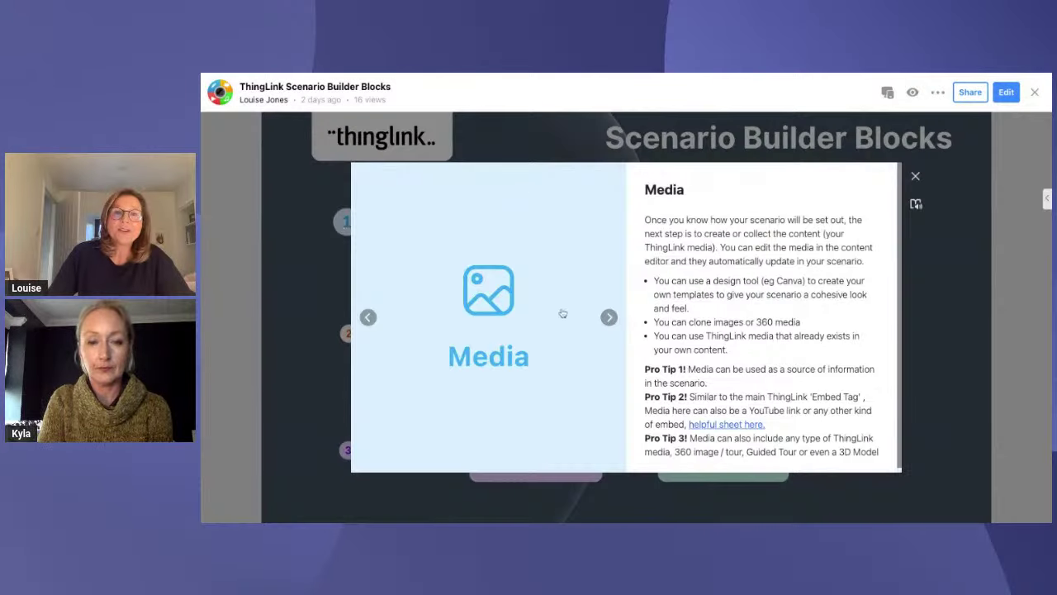
click(608, 317)
click(608, 318)
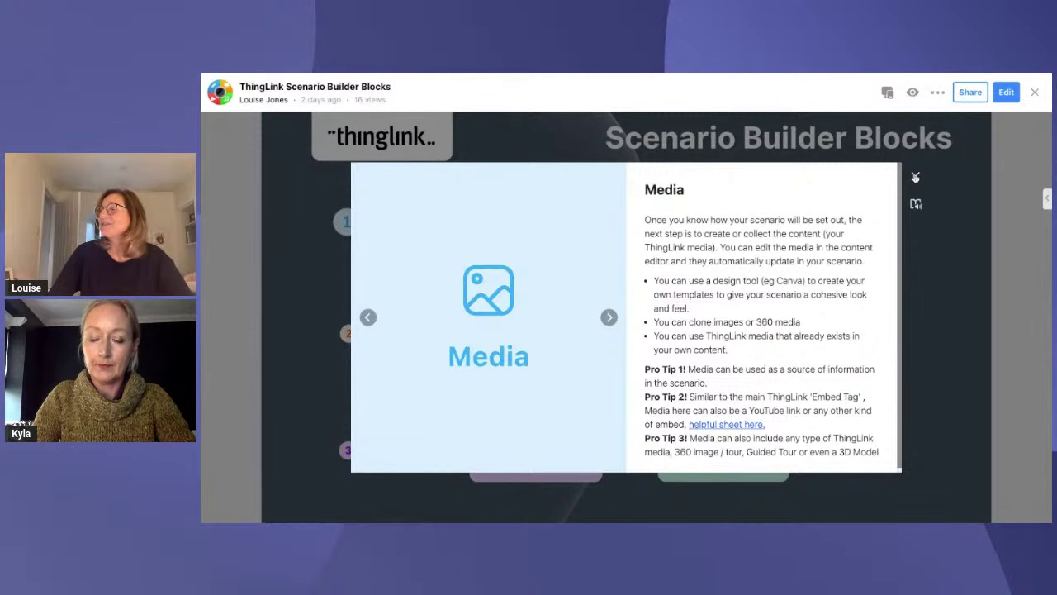
click(915, 177)
View the Branching block's information card, enlarge its conditional branching image, and close the card.
click(345, 333)
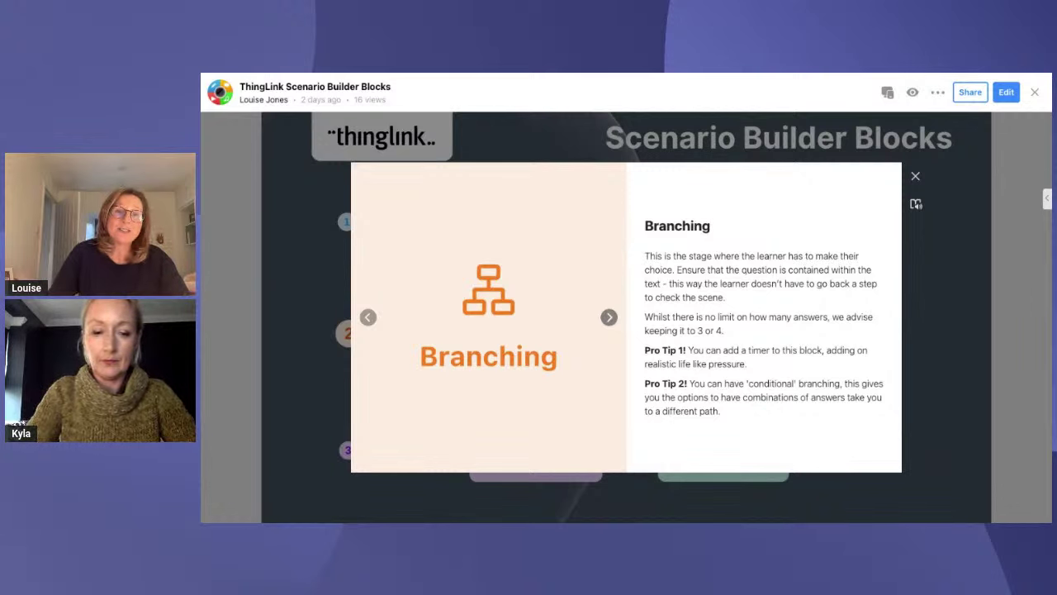
click(609, 318)
click(610, 318)
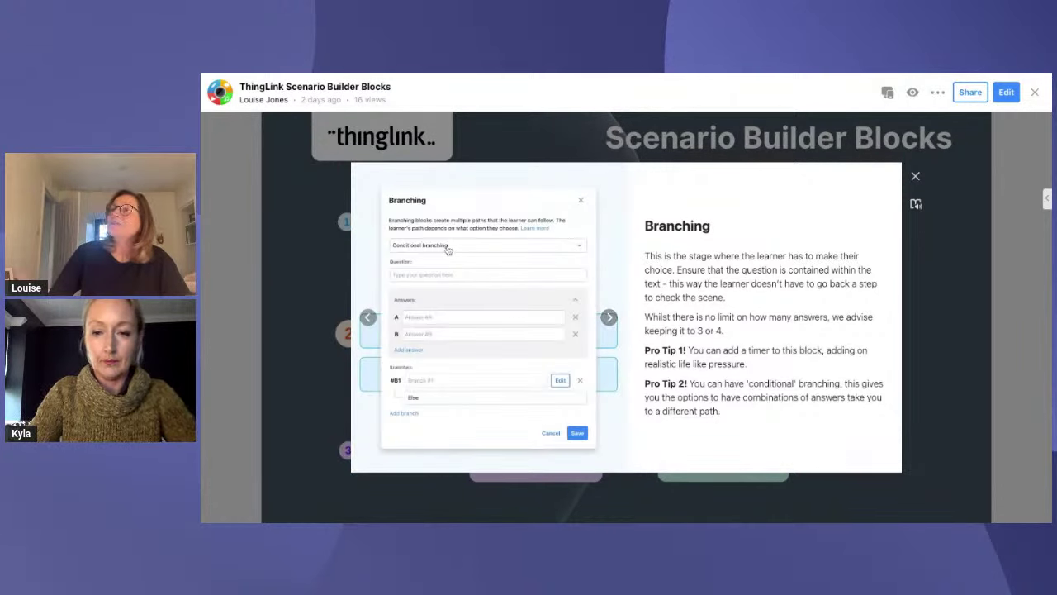
click(497, 320)
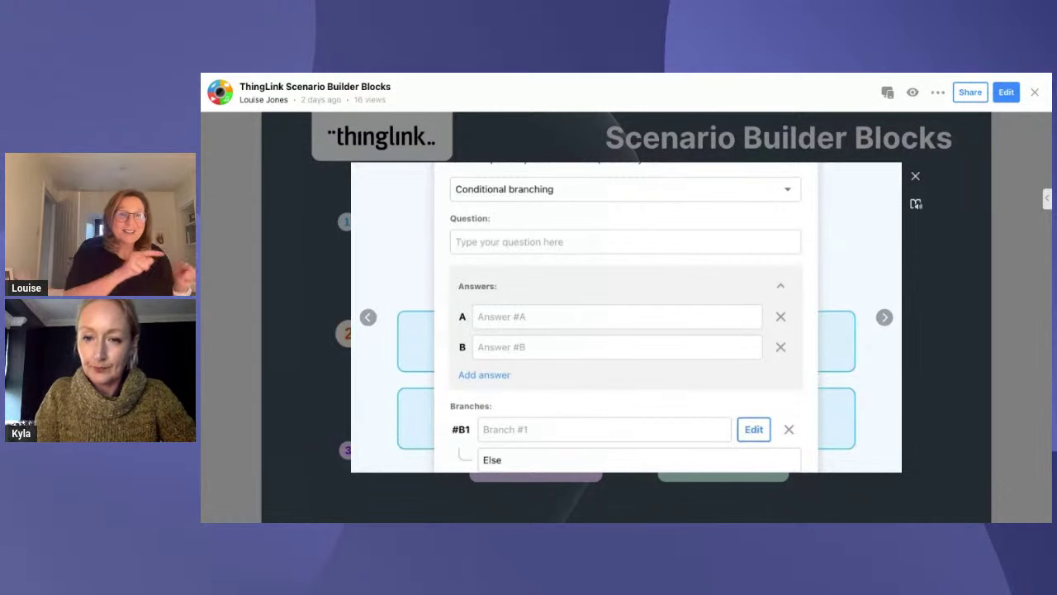
click(916, 177)
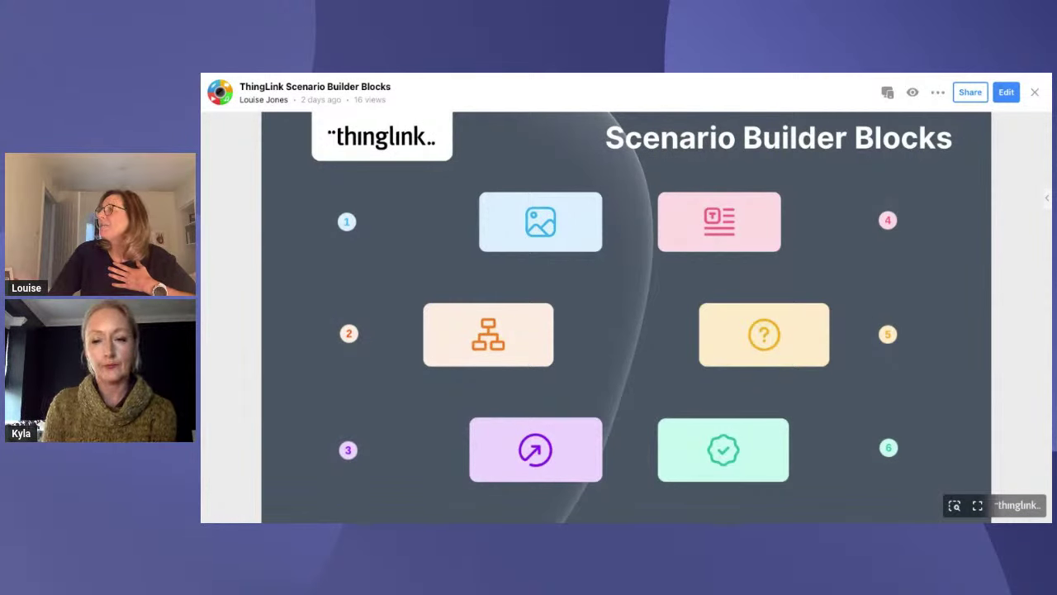
View the Text block's information card, close it, and open the Question block's card.
click(887, 220)
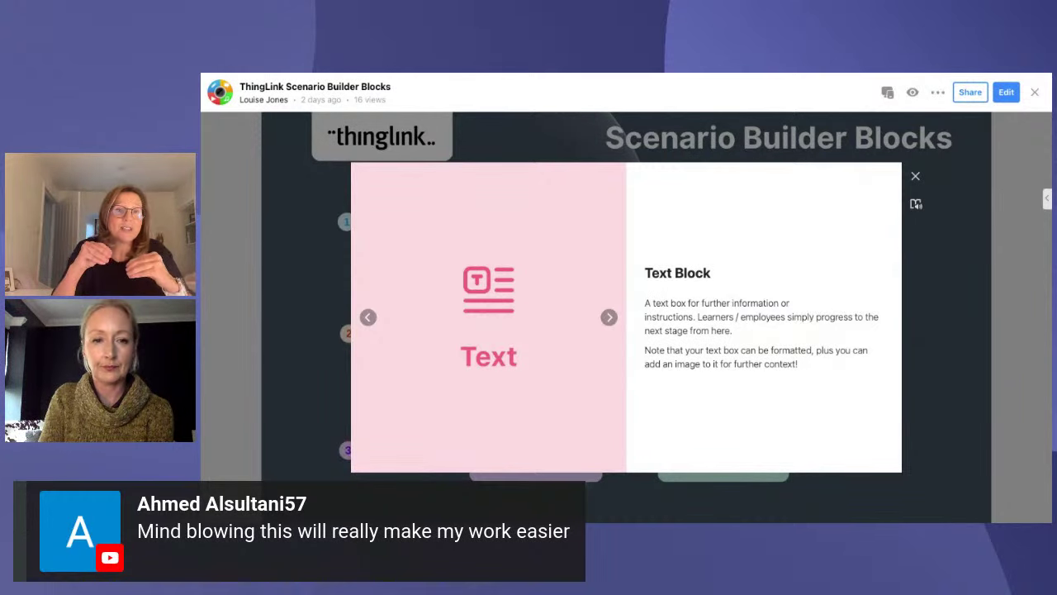
click(915, 178)
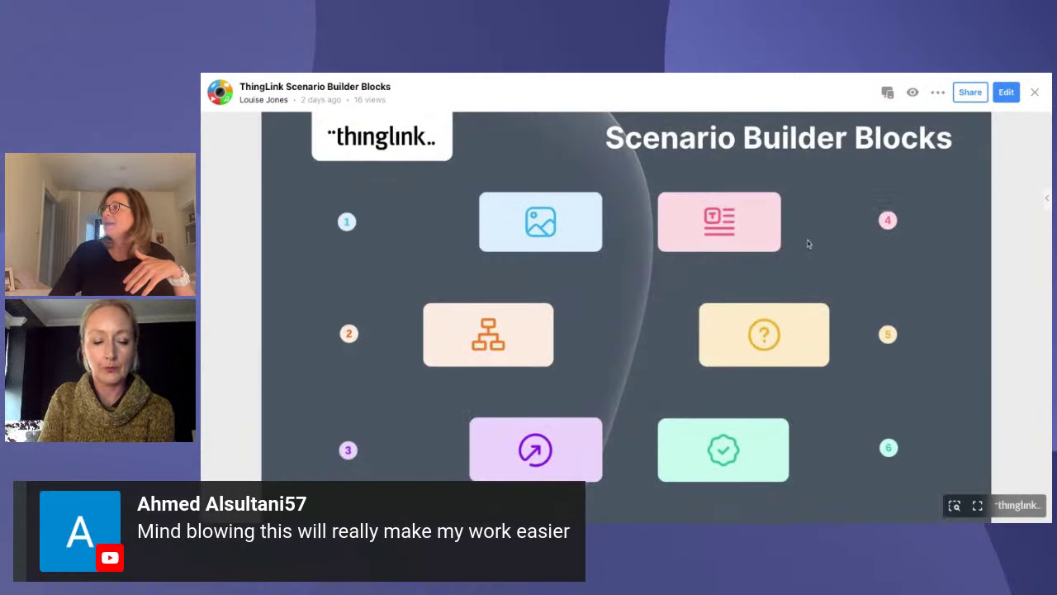
click(889, 336)
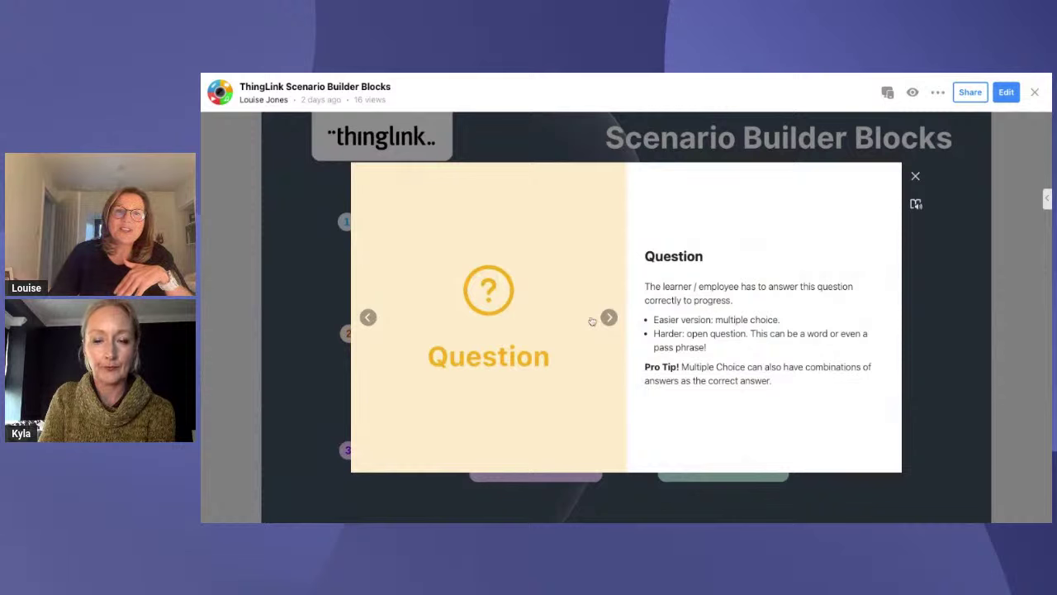
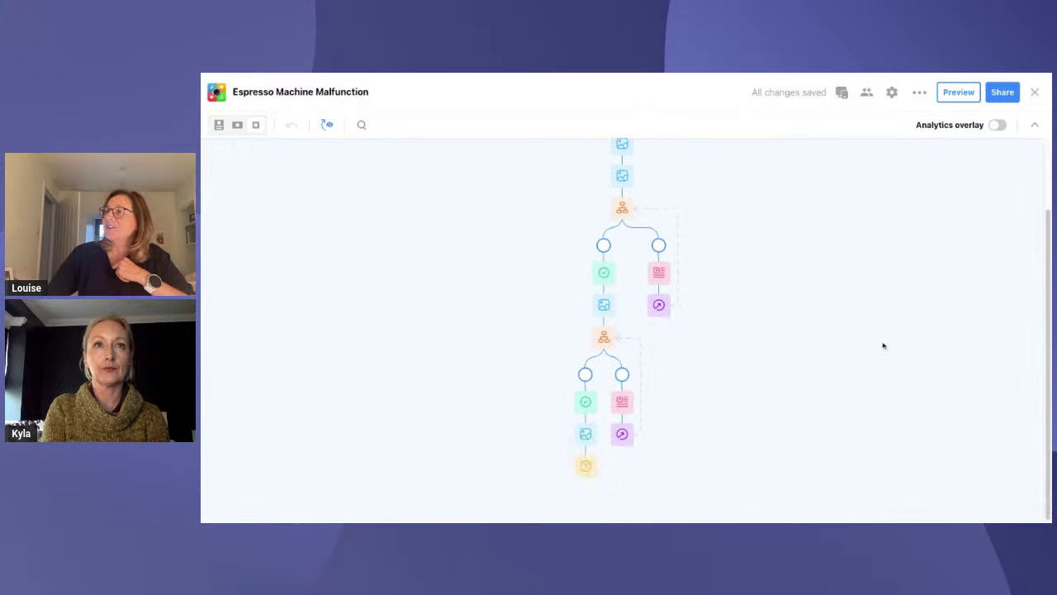
Show the top of the scenario map, then switch to ChatGPT and select the GPT-3.5 model for the broken coffee machine prompt.
scroll(880, 347, up, 1)
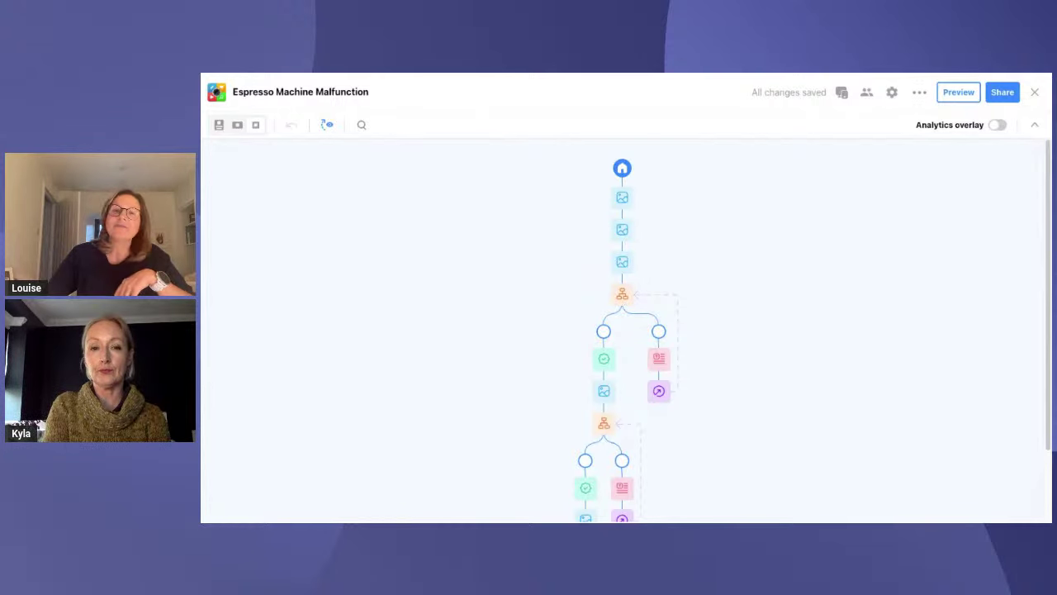
key(alt+Tab)
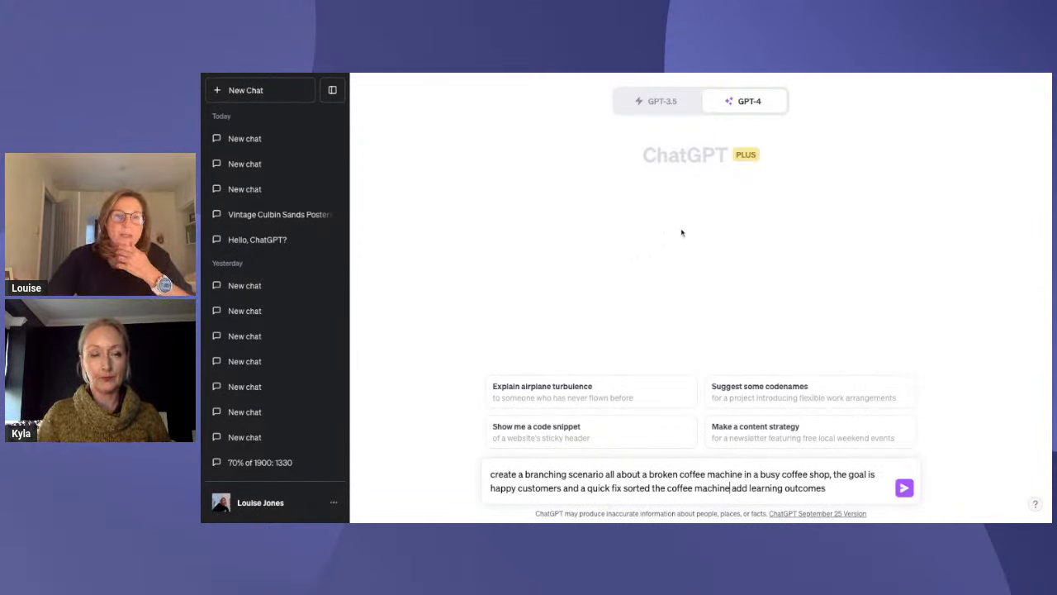
click(665, 101)
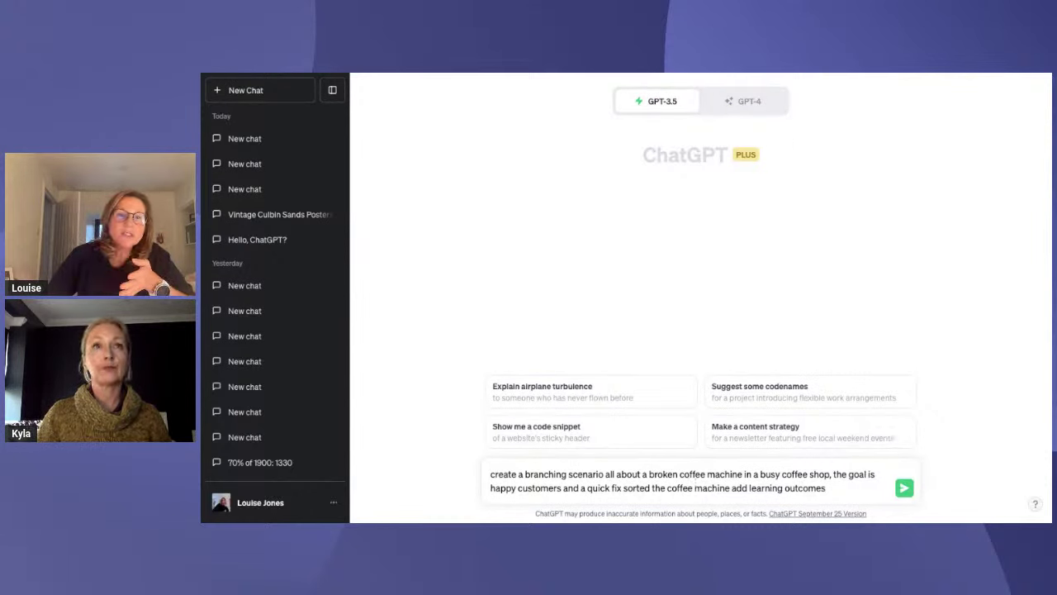
Submit the broken coffee machine prompt and review the start of the generated branching scenario.
click(904, 489)
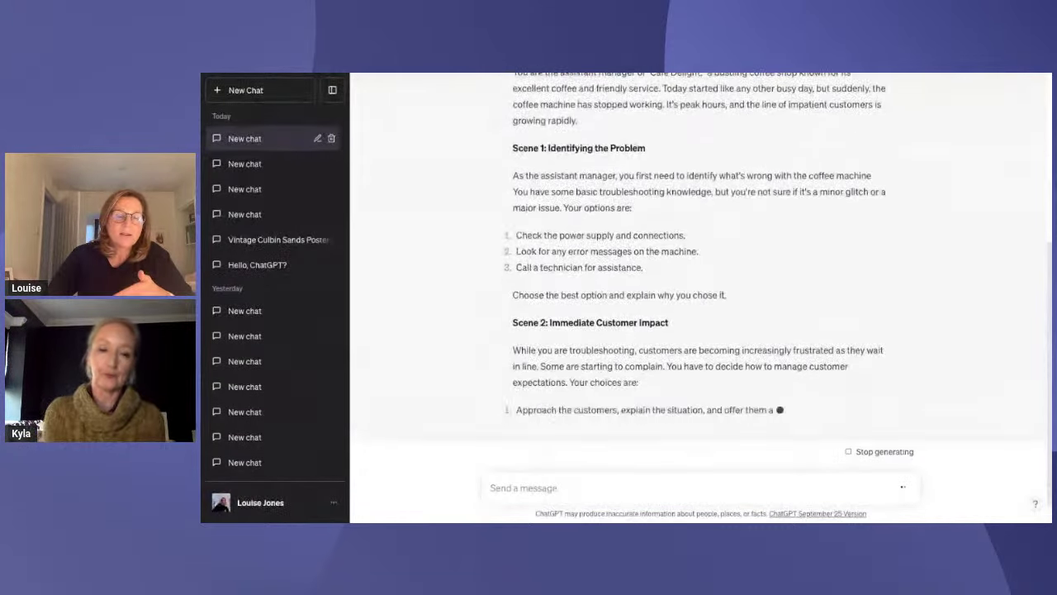
scroll(847, 292, up, 3)
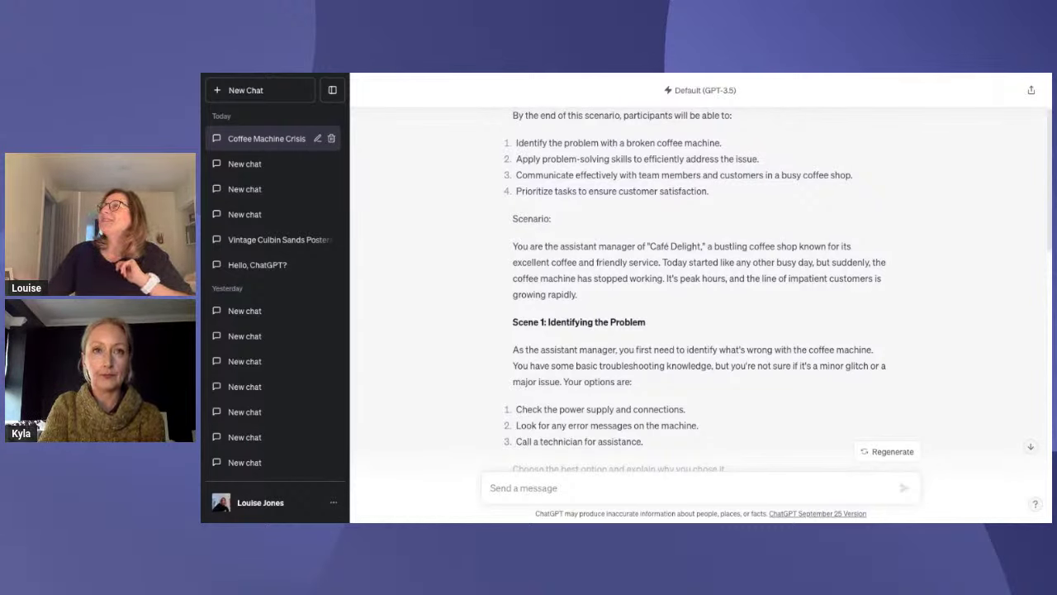
Switch to ThingLink, reopen the Espresso Machine Malfunction scenario, and show the block and AI tool choices available below the Start point.
key(ctrl+Tab)
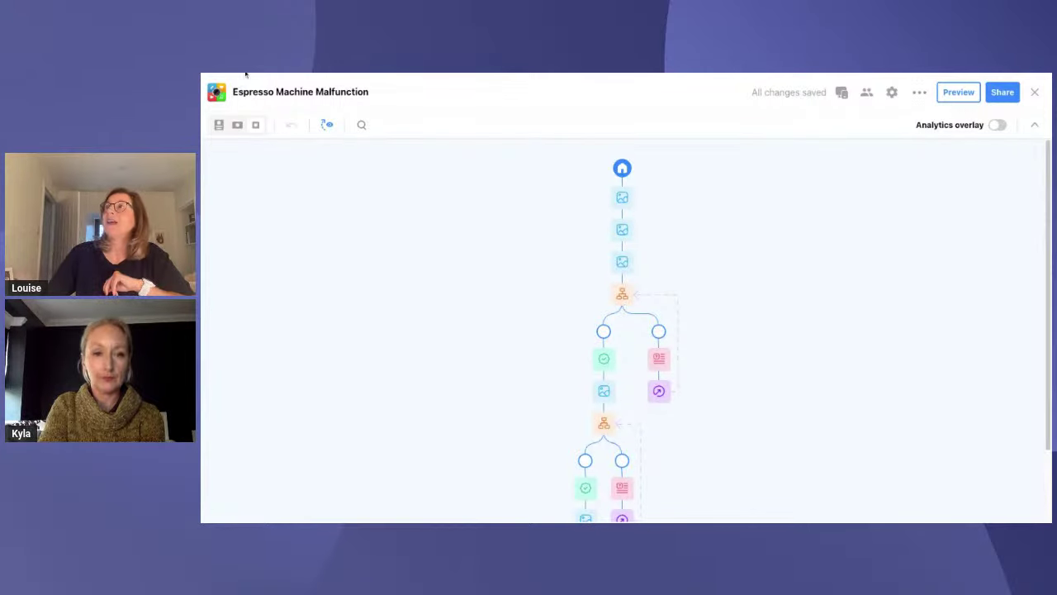
click(217, 93)
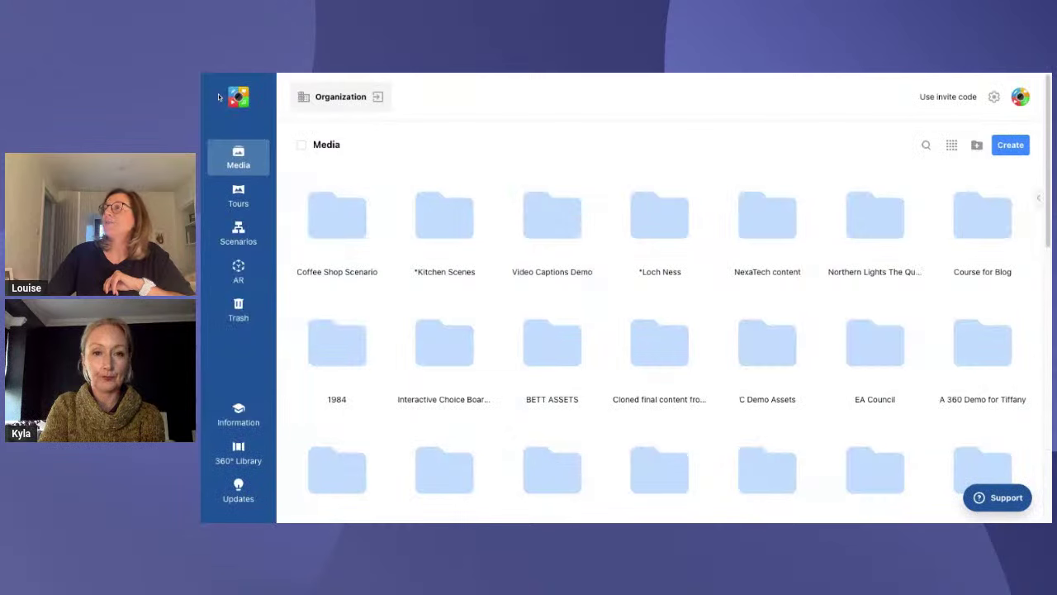
click(241, 235)
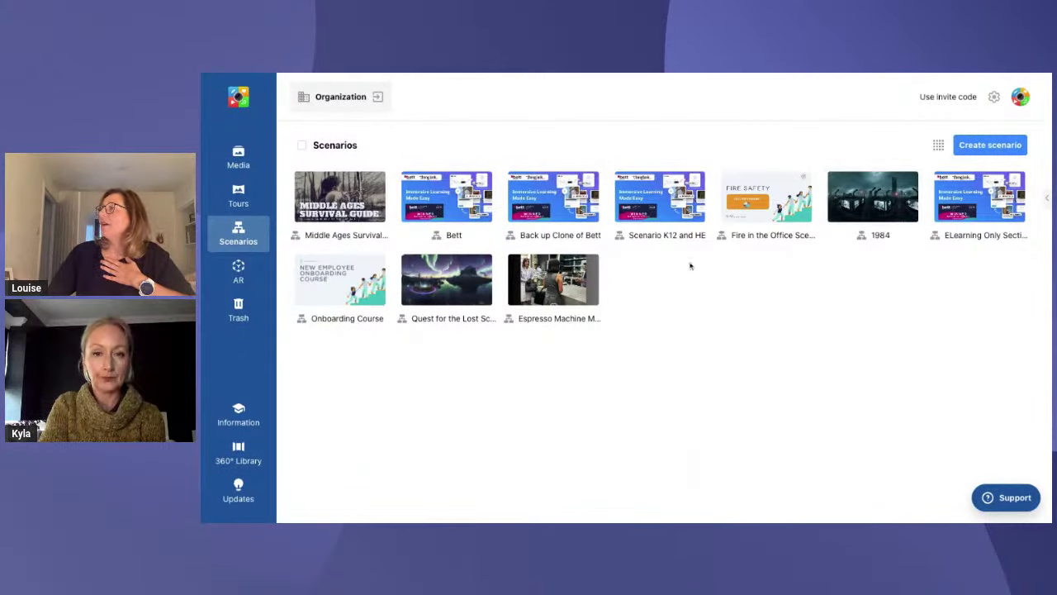
click(545, 302)
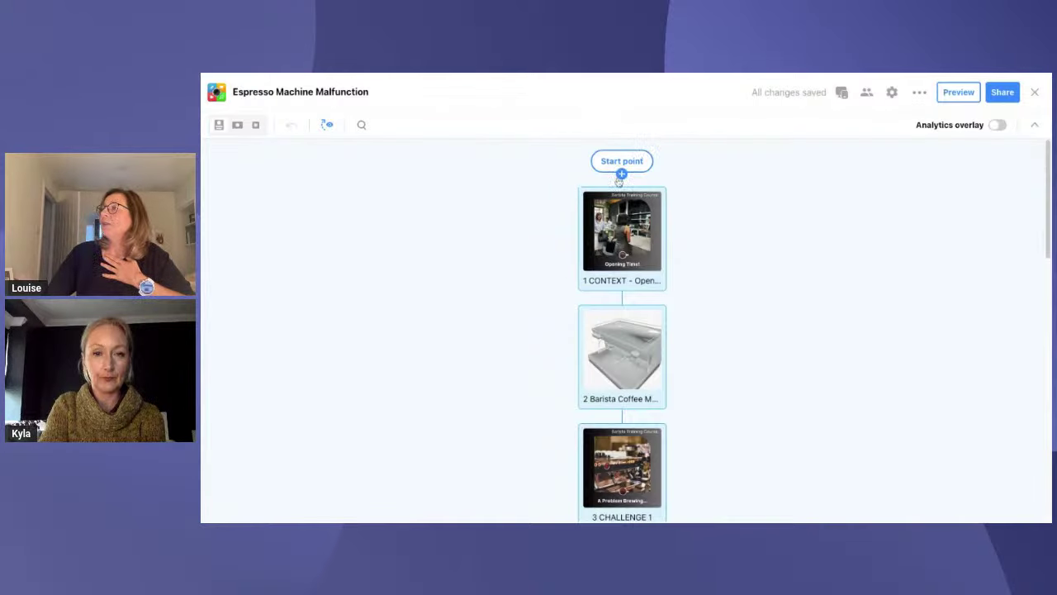
click(622, 174)
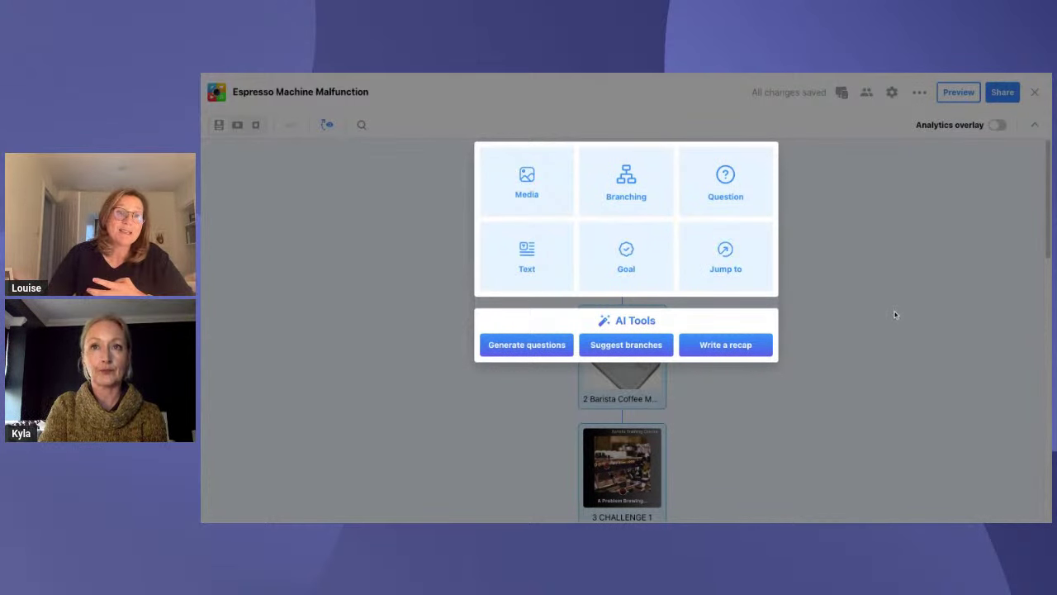
click(409, 202)
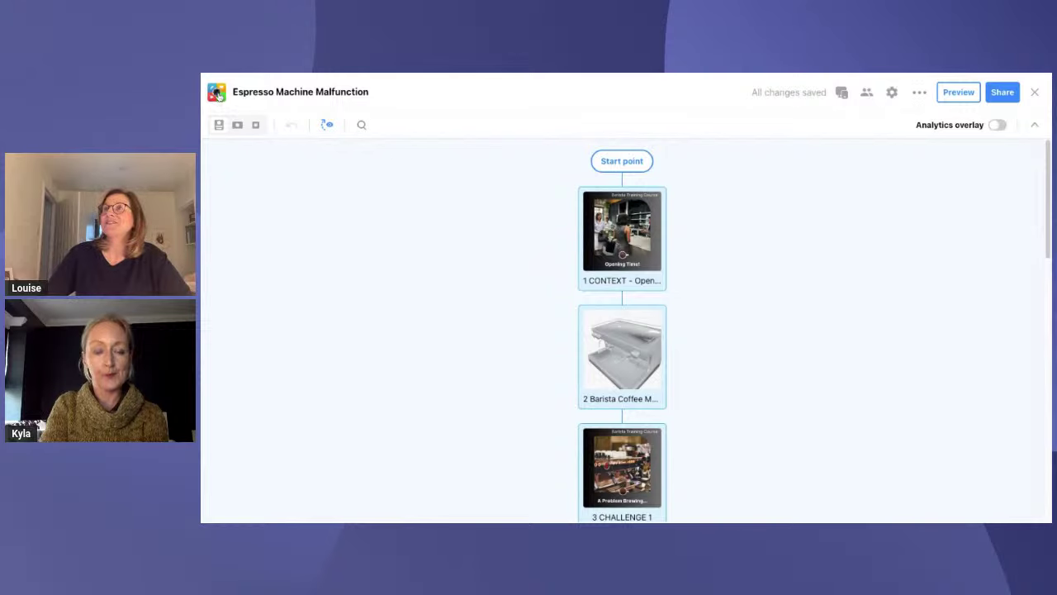
Reopen the Espresso Machine Malfunction scenario from the scenario list, preview it, and read the opening scene's coffee cup note.
click(218, 95)
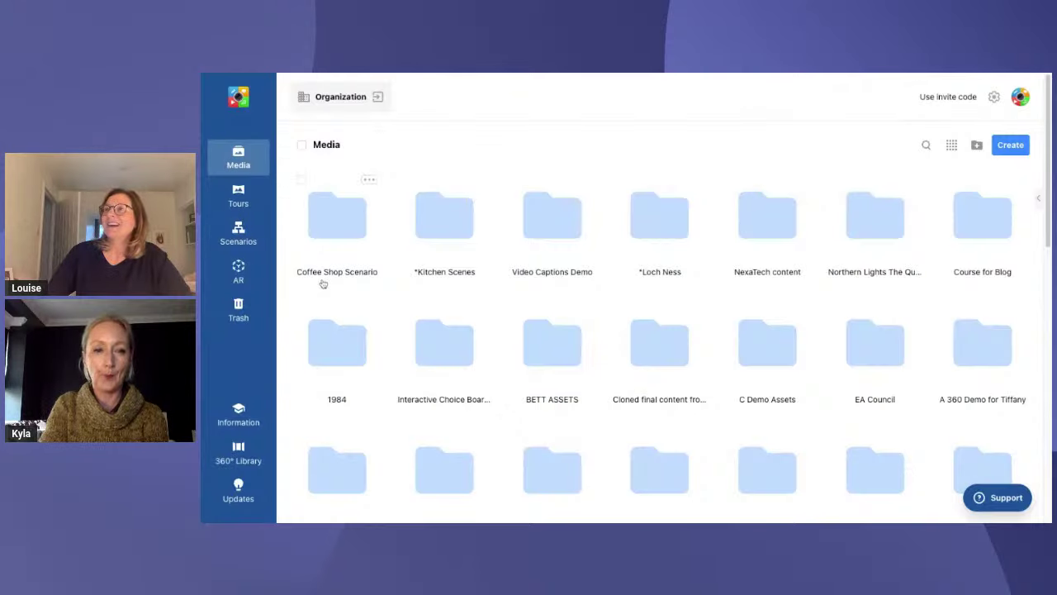
click(239, 234)
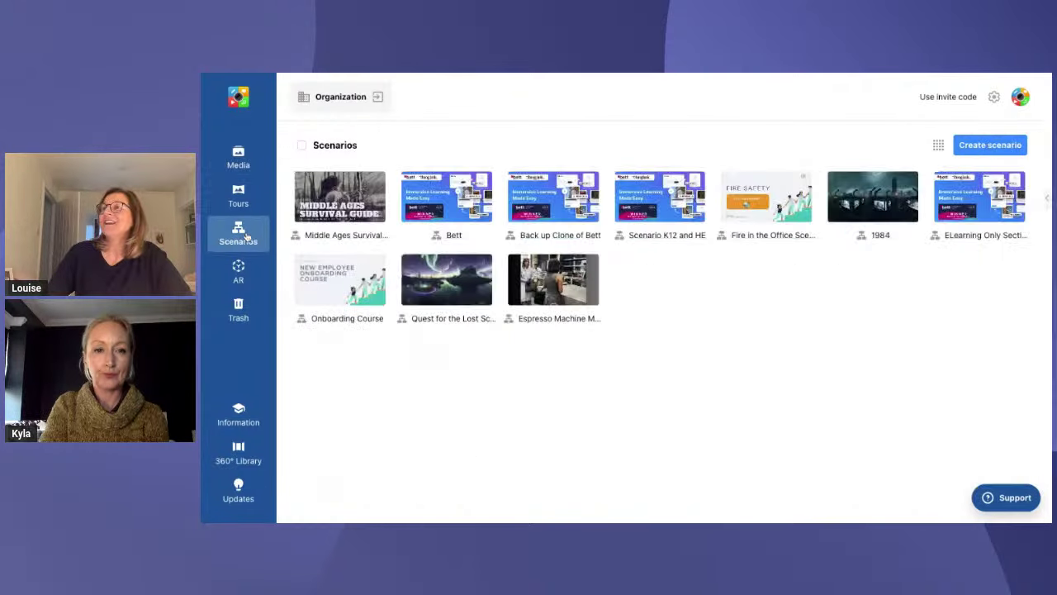
click(561, 296)
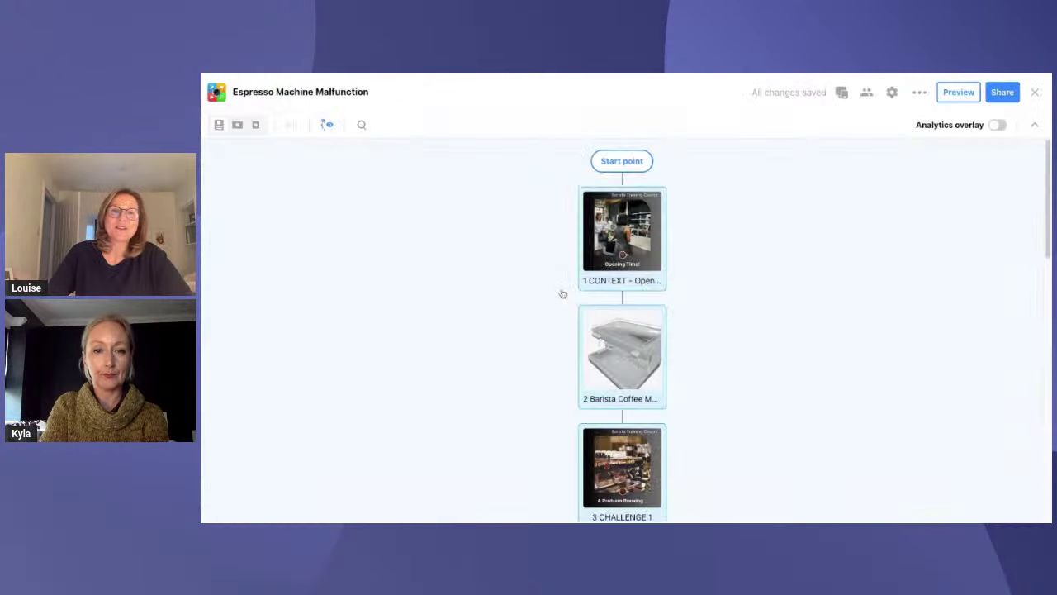
click(958, 91)
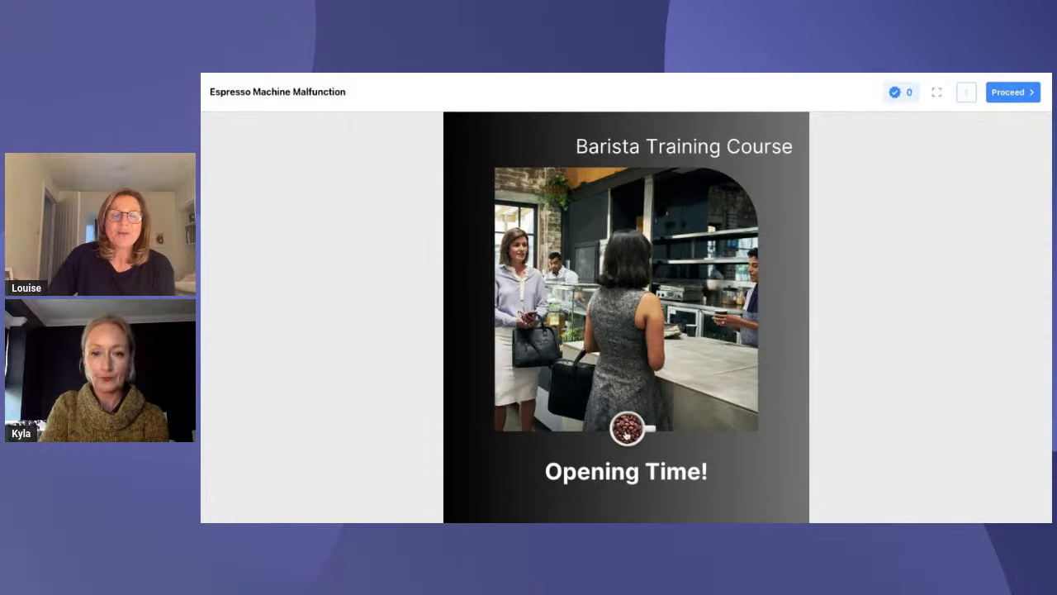
click(628, 431)
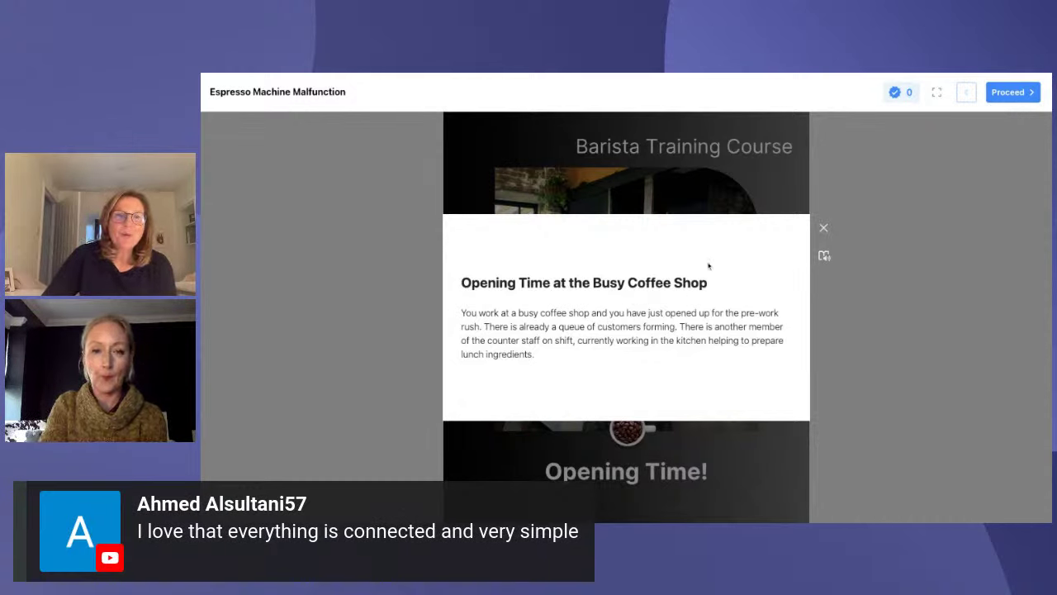
click(823, 230)
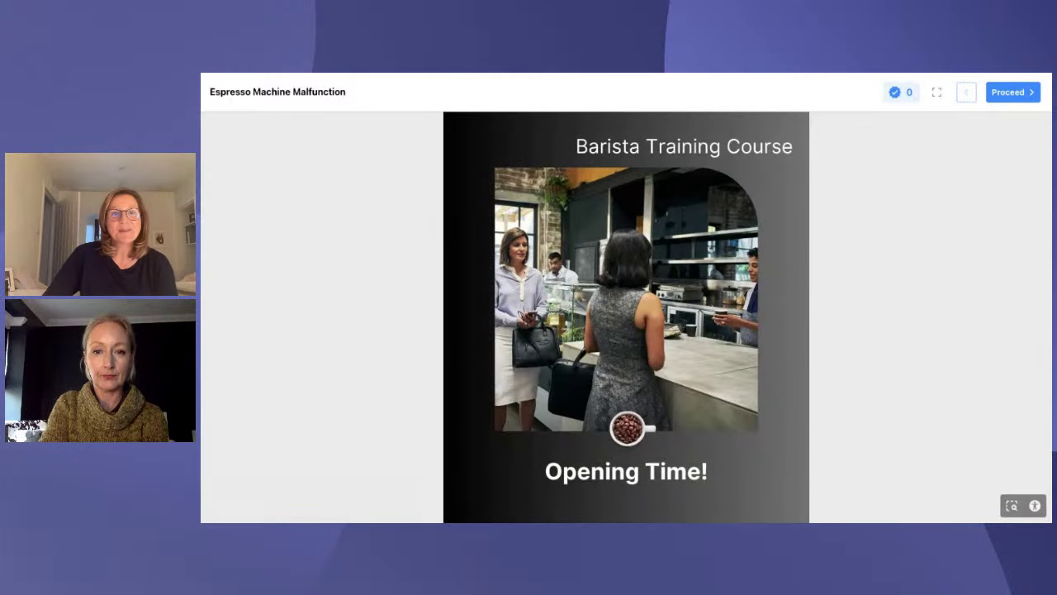
Proceed to the 3D coffee machine model, rotate it, and view its hotspot labels.
click(1012, 92)
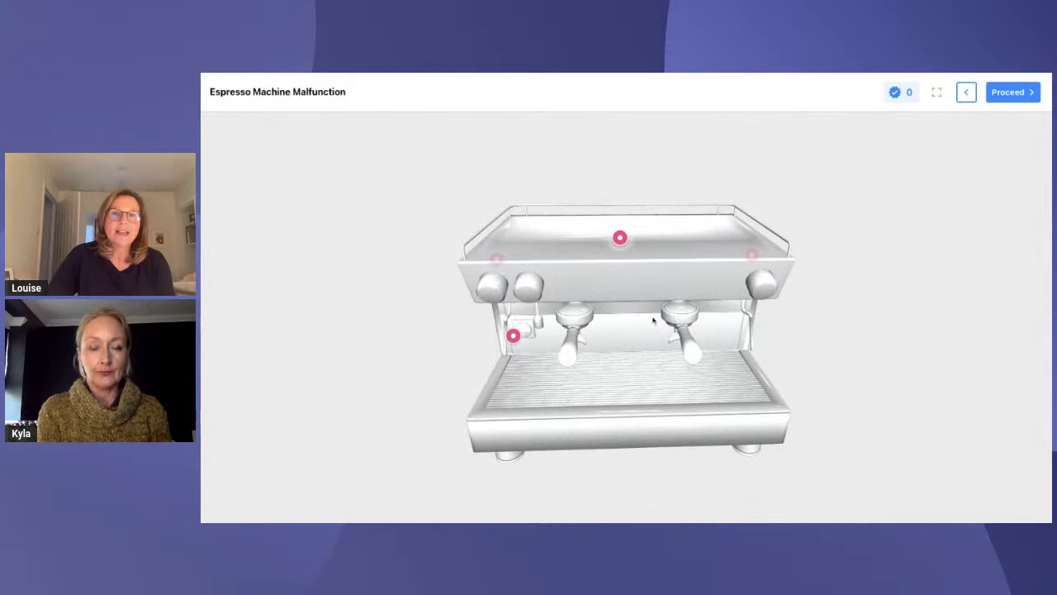
mouse_move(610, 241)
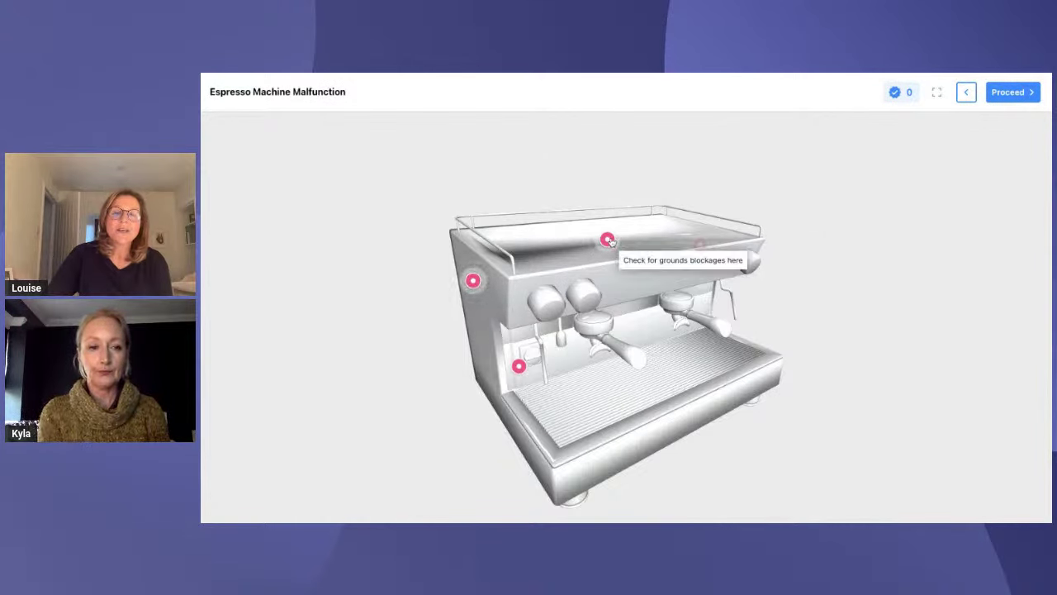
mouse_move(474, 280)
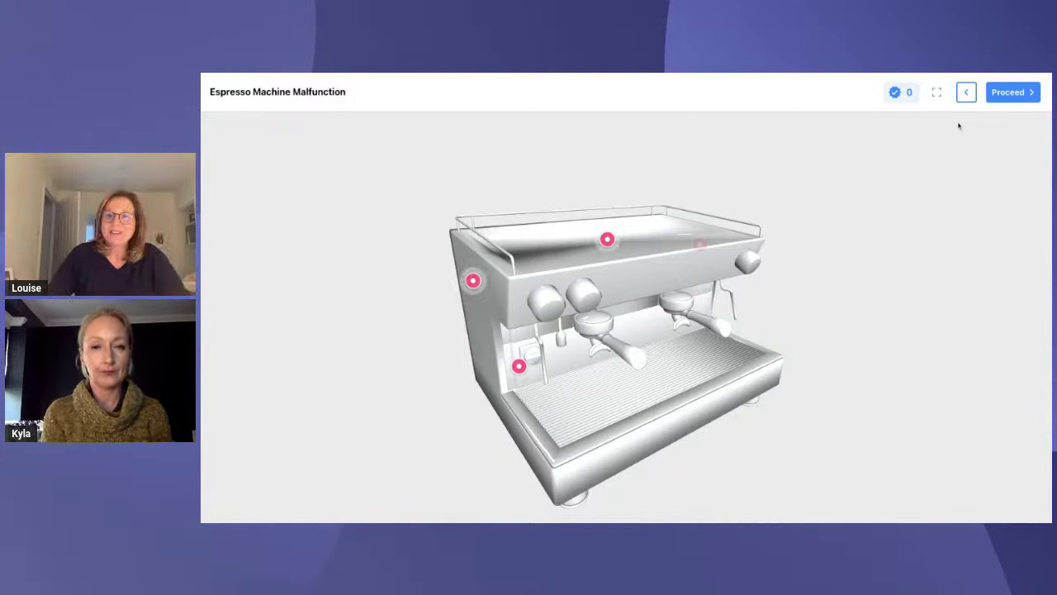
Proceed to the "A Problem Brewing..." scene, read its coffee cup note, and continue to the timed question.
click(1019, 96)
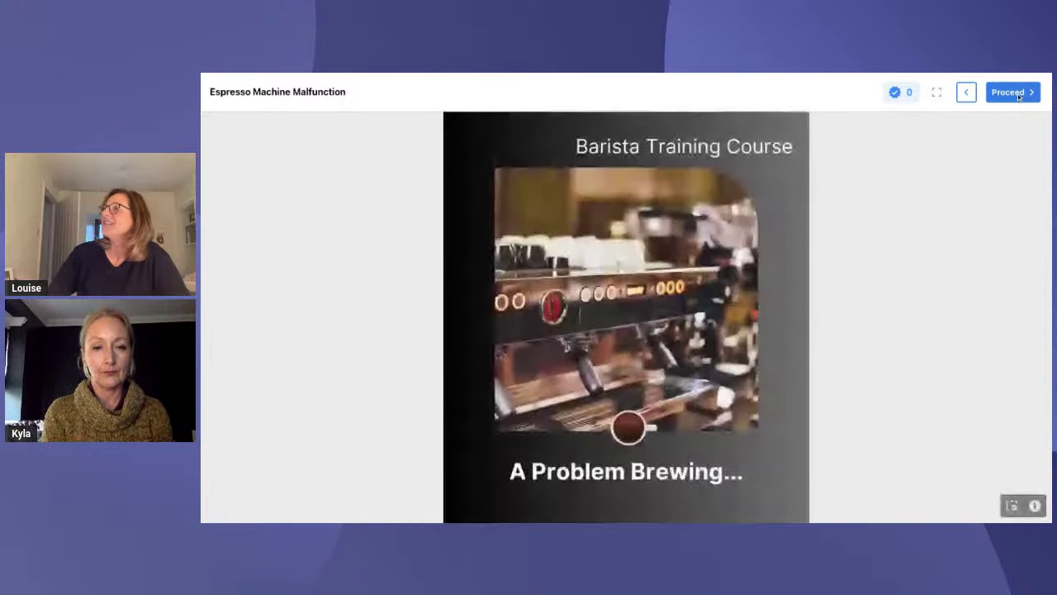
click(628, 429)
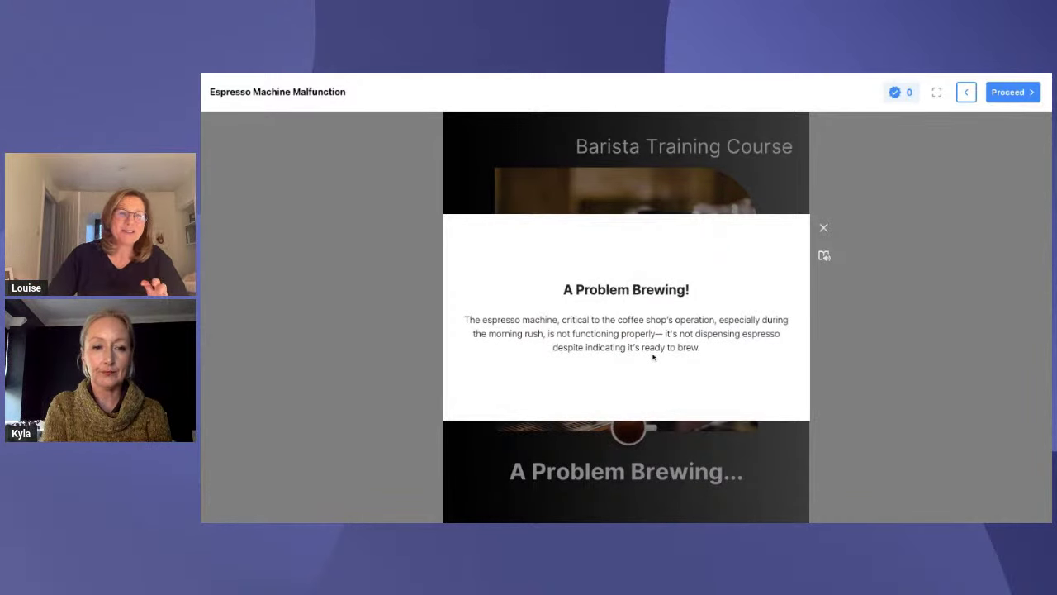
click(824, 229)
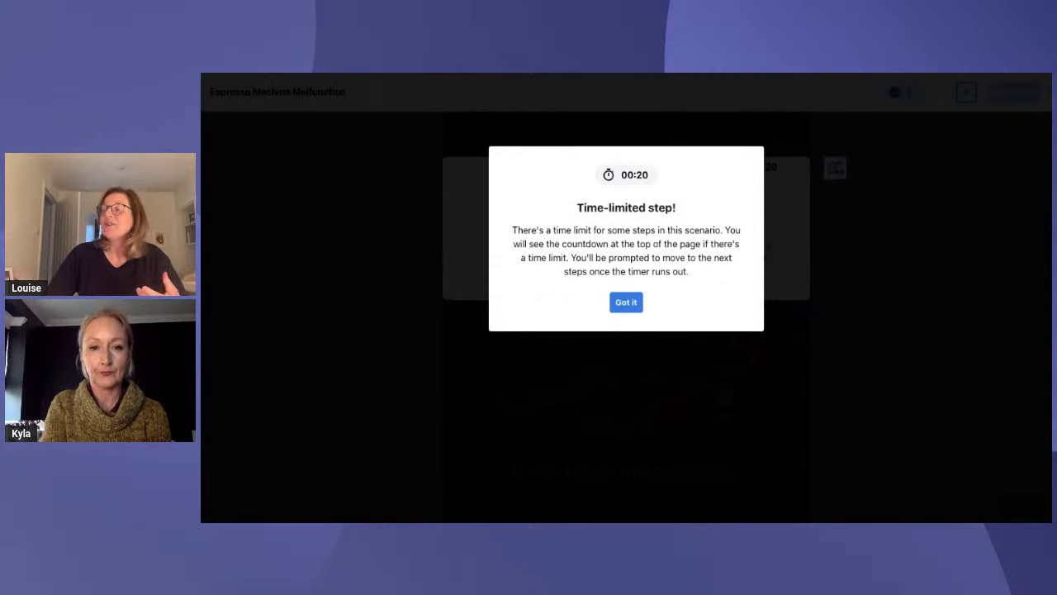
Acknowledge the time limit, answer that the customers are told no coffee is available, and review the consequence page.
click(626, 301)
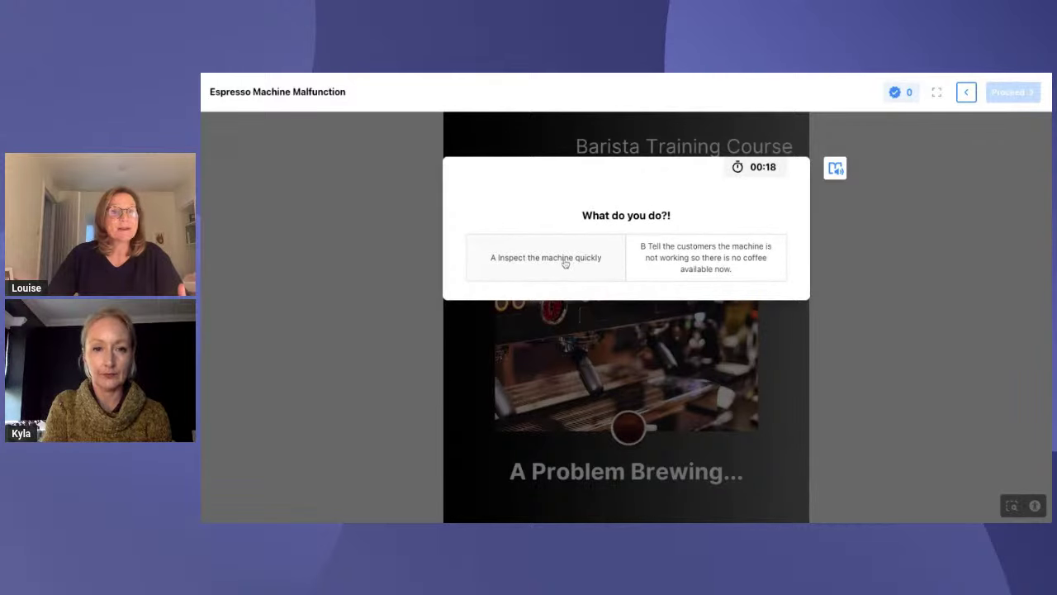
click(705, 252)
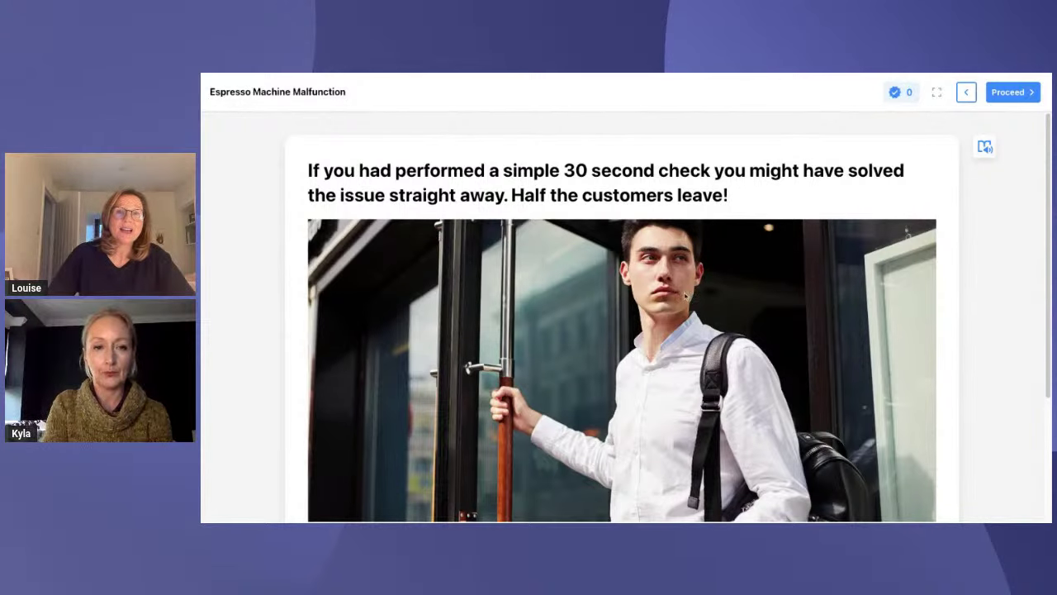
scroll(685, 295, down, 2)
scroll(688, 291, up, 2)
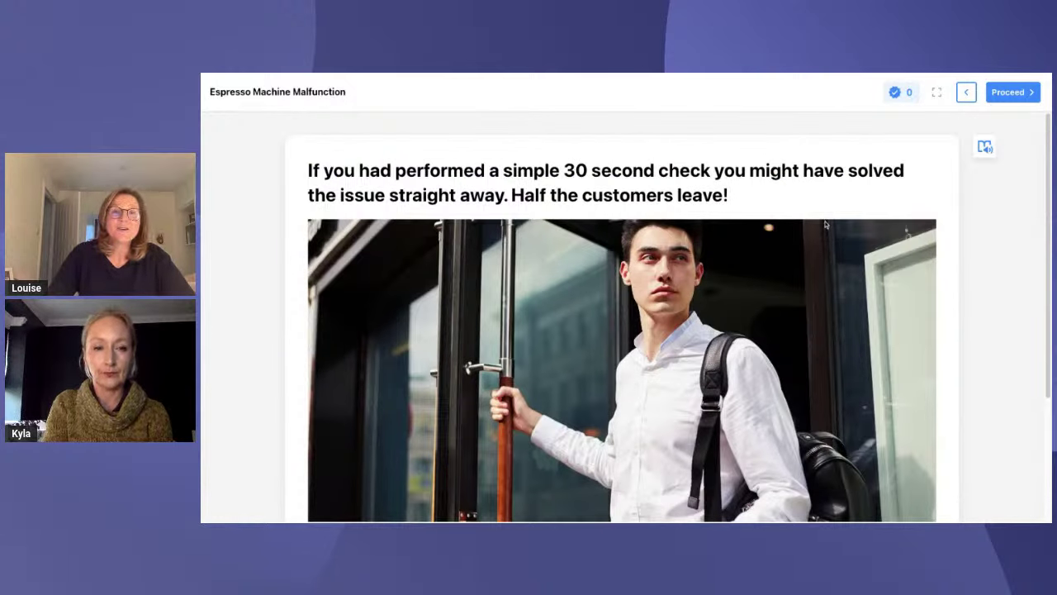
Retry the question with "Inspect the machine quickly", proceed to the following scene, and read its coffee cup note.
click(1013, 93)
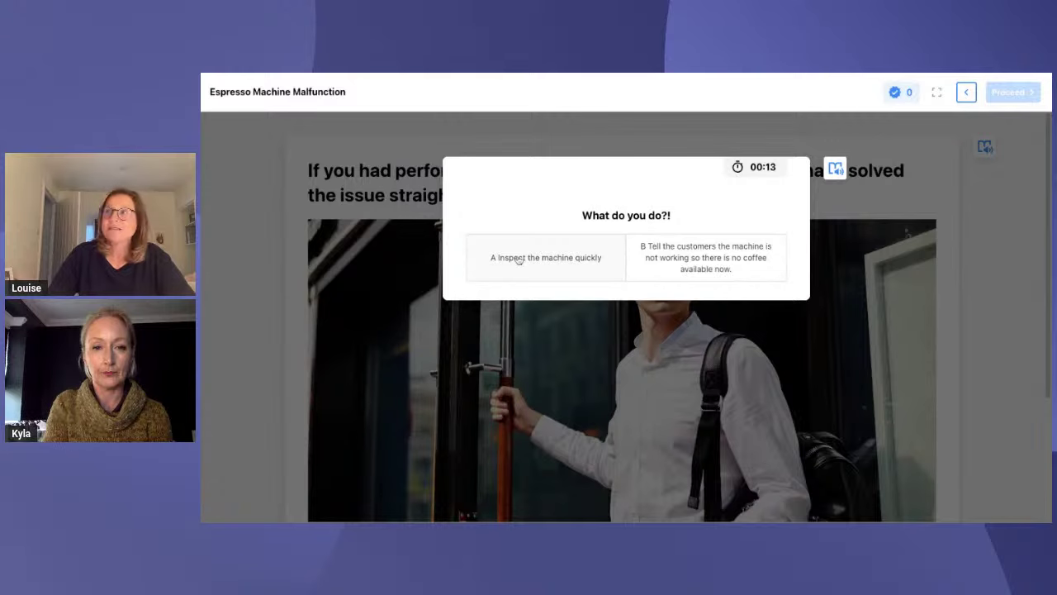
click(546, 256)
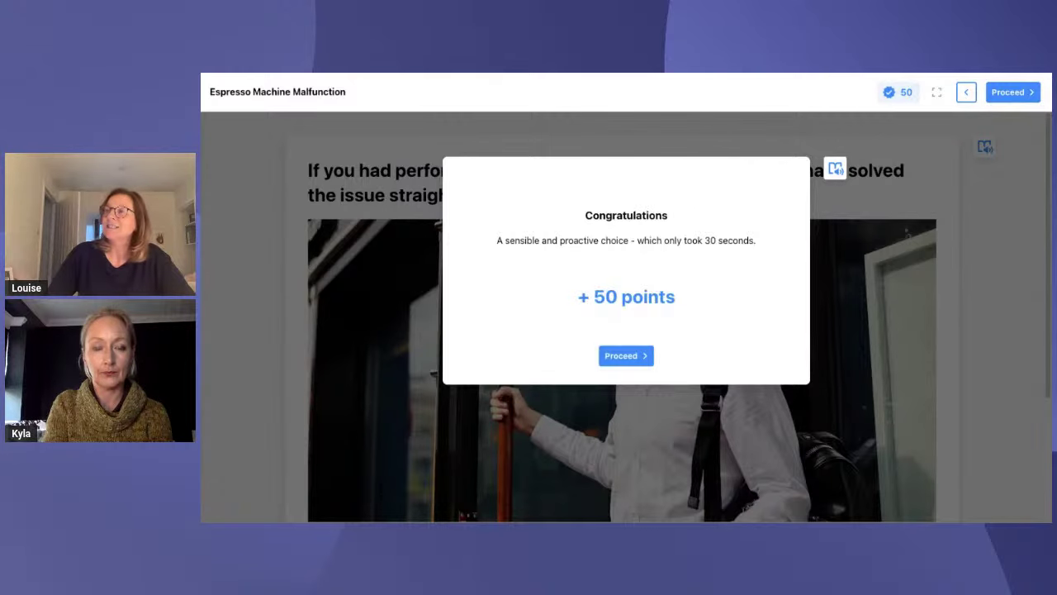
click(630, 355)
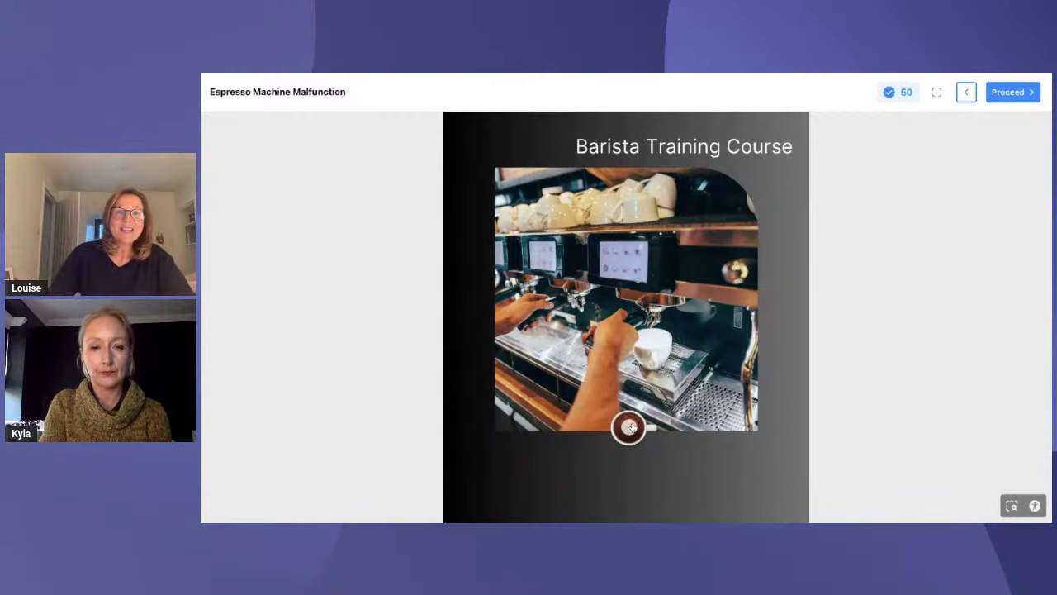
click(629, 426)
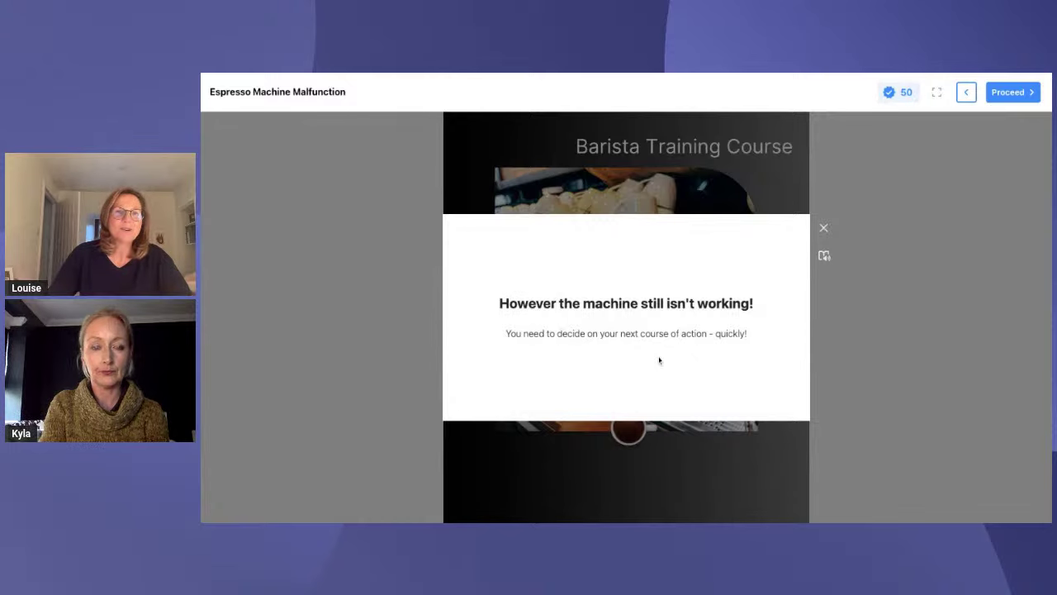
click(827, 229)
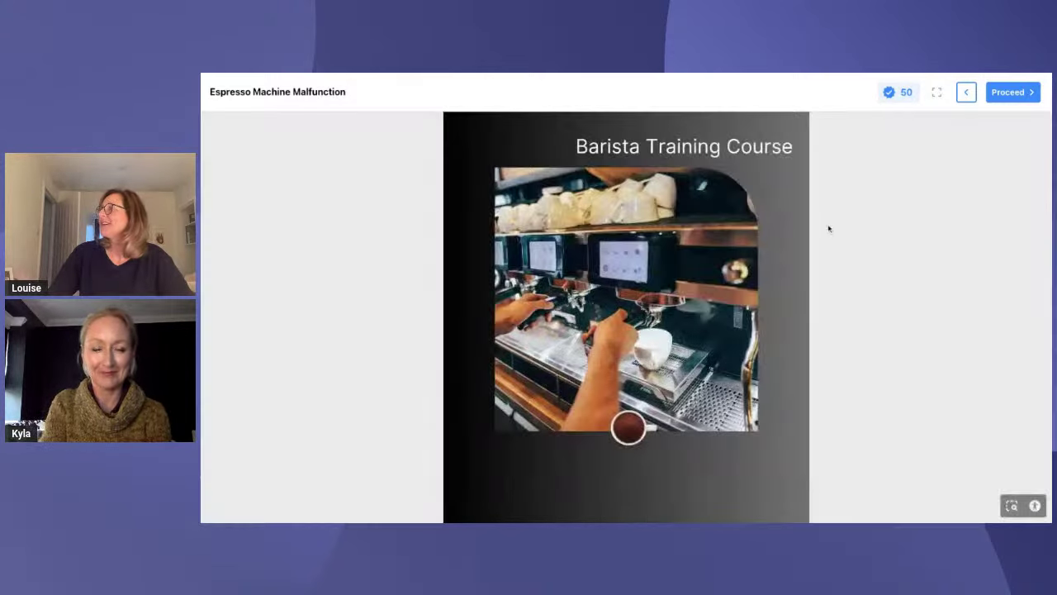
Answer "Still not working! What do you do?" with powering the machine off and on, and review the consequence page.
click(1013, 93)
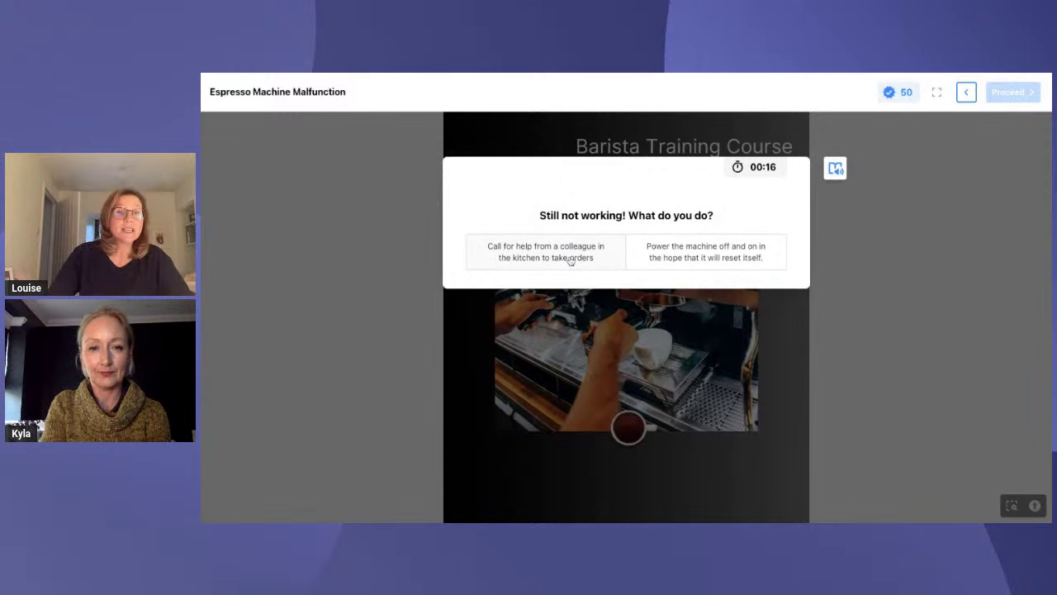
click(762, 257)
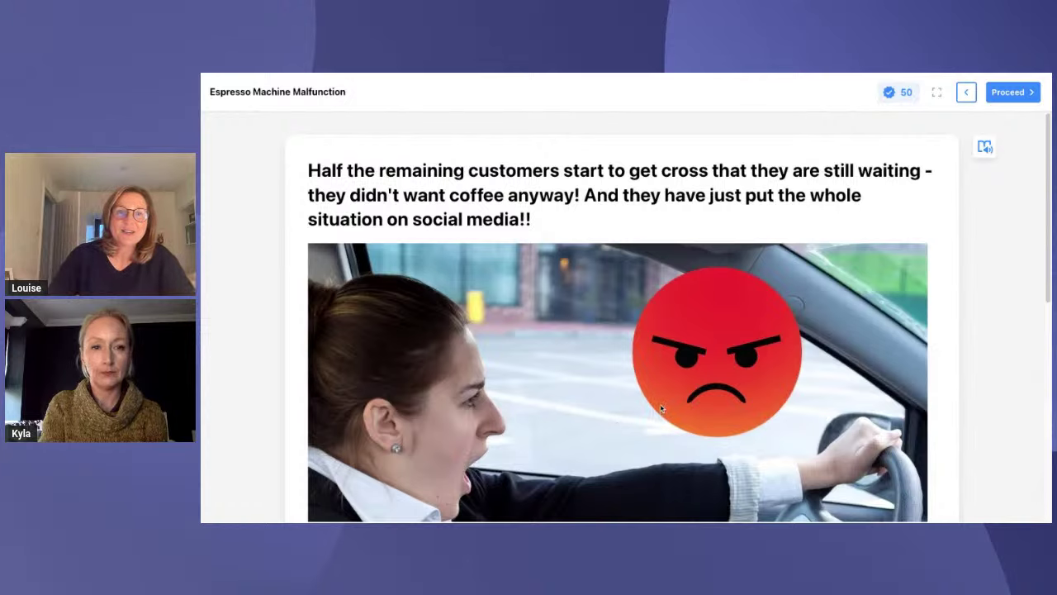
scroll(660, 407, down, 3)
scroll(659, 408, up, 3)
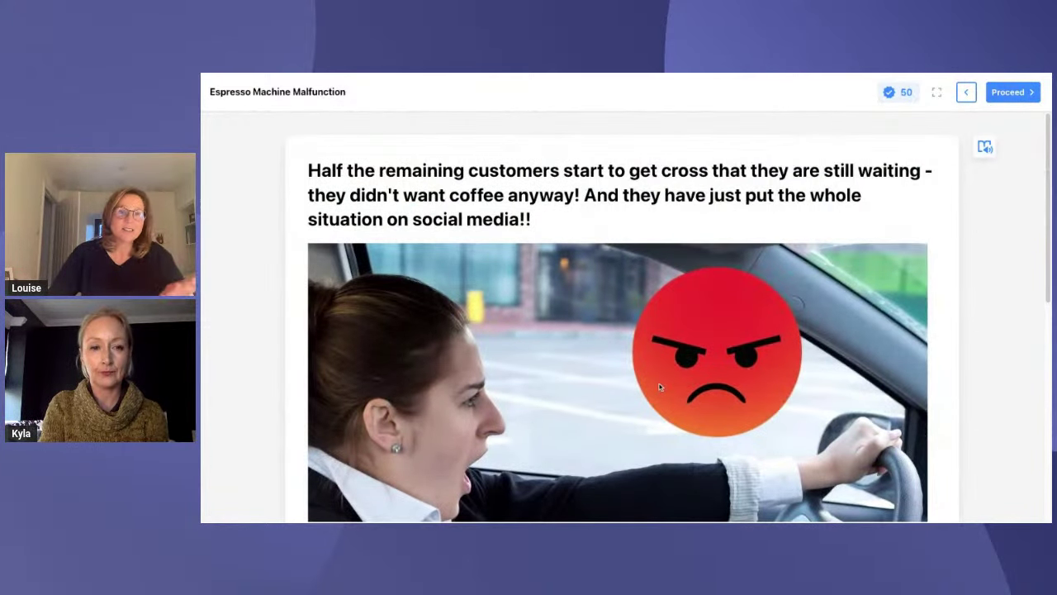
Retry the second question by calling a kitchen colleague for help with orders, and open the resulting scene's coffee bean note.
click(1008, 93)
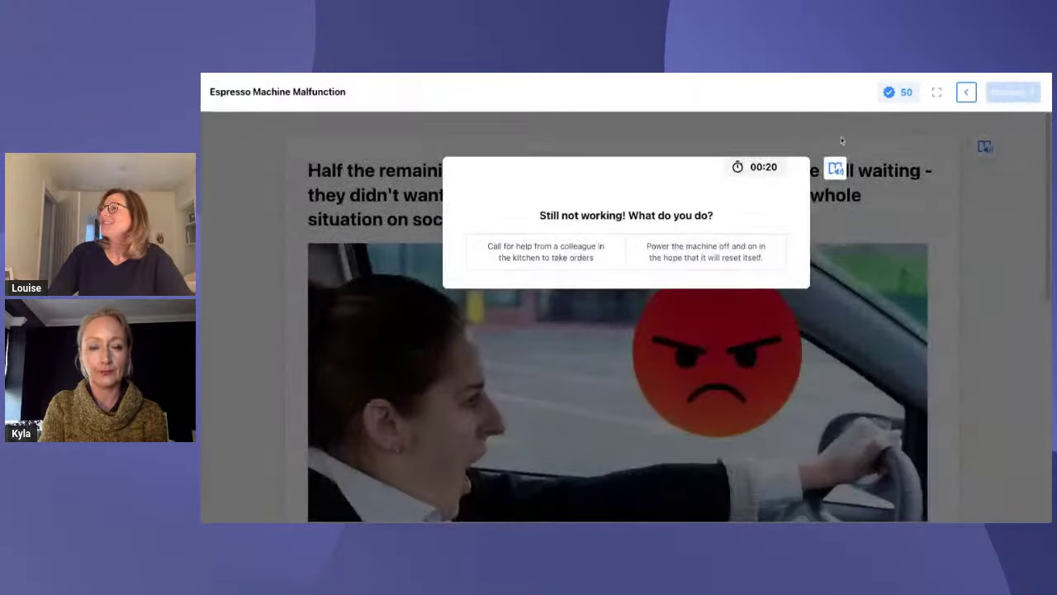
click(524, 254)
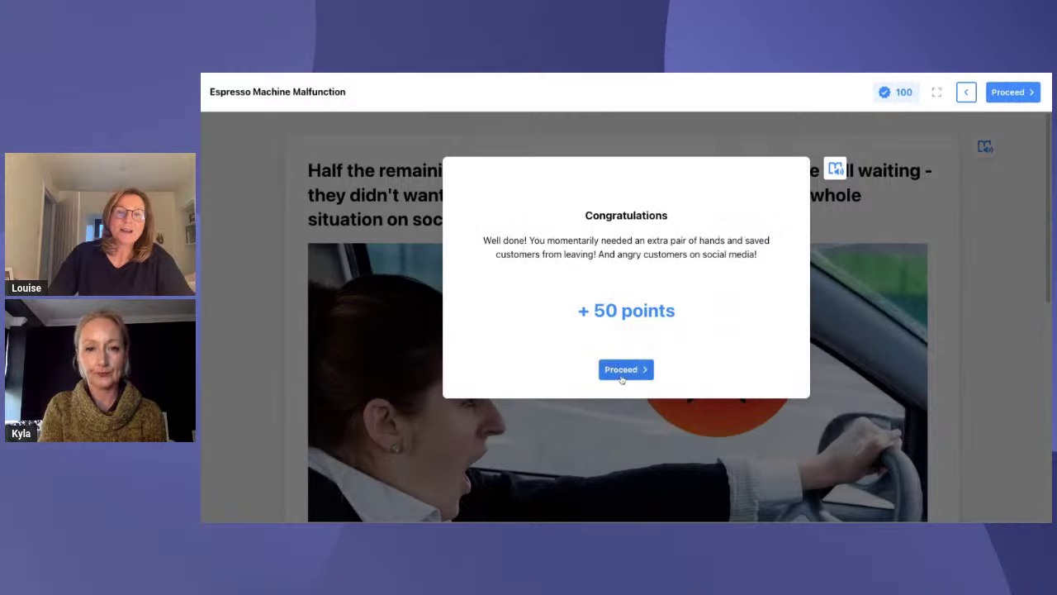
click(622, 372)
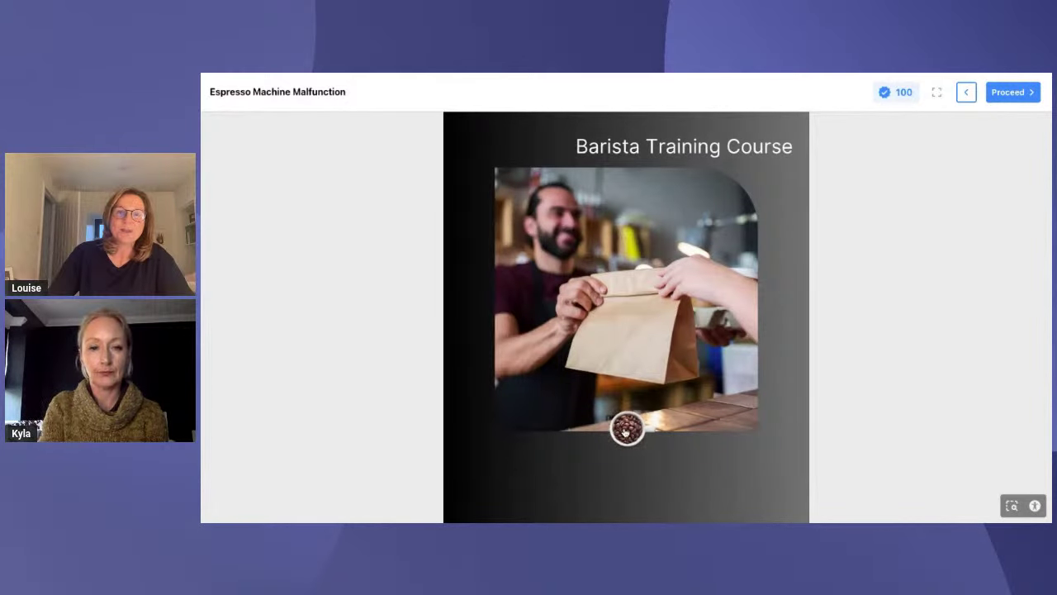
click(625, 431)
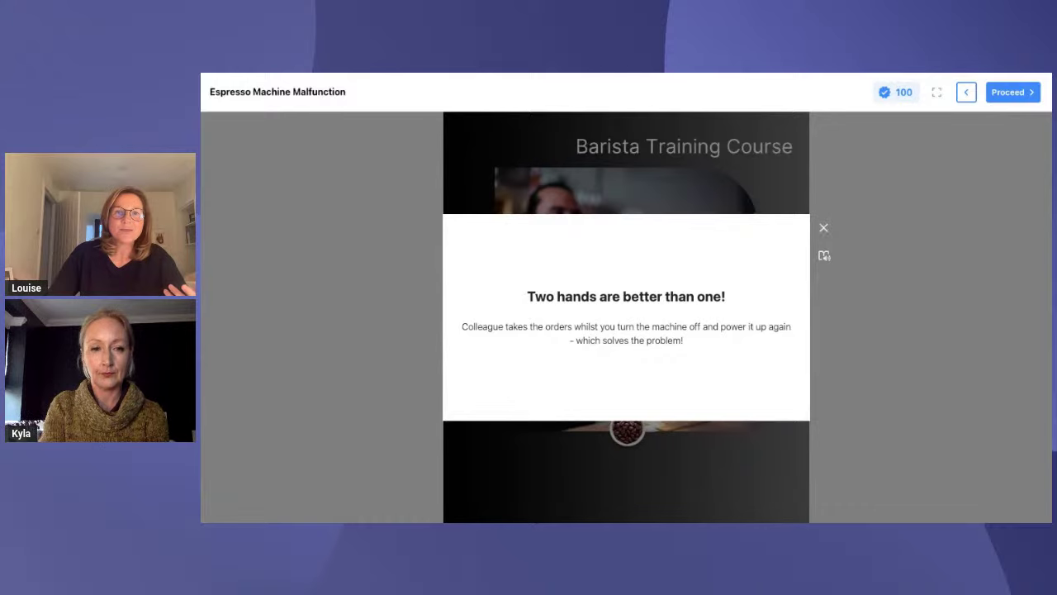
Close the "Two hands are better than one!" note and proceed to the question on the correct coffee machine troubleshooting steps.
click(823, 228)
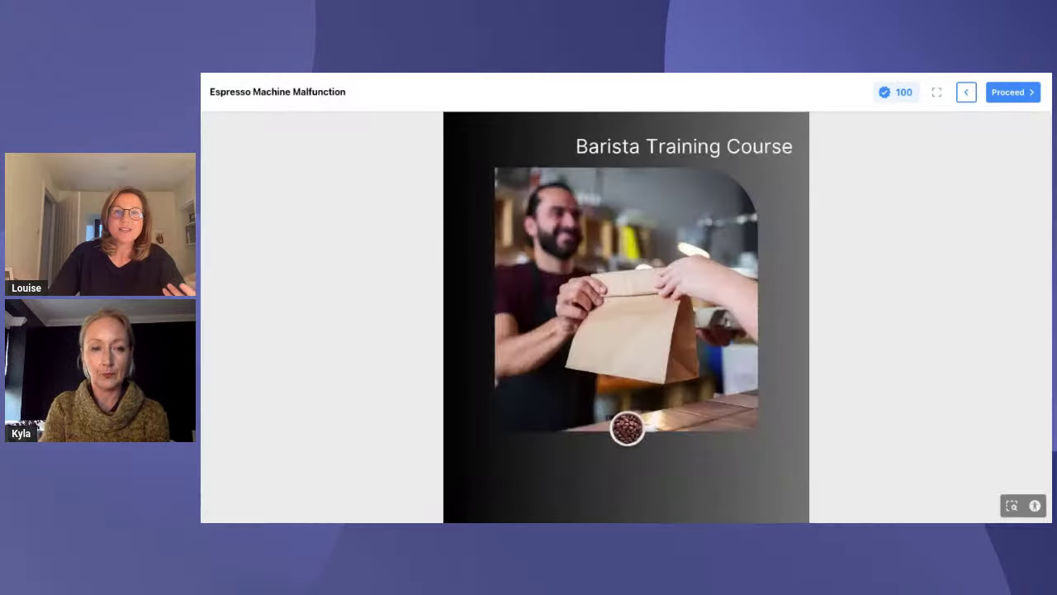
click(1014, 94)
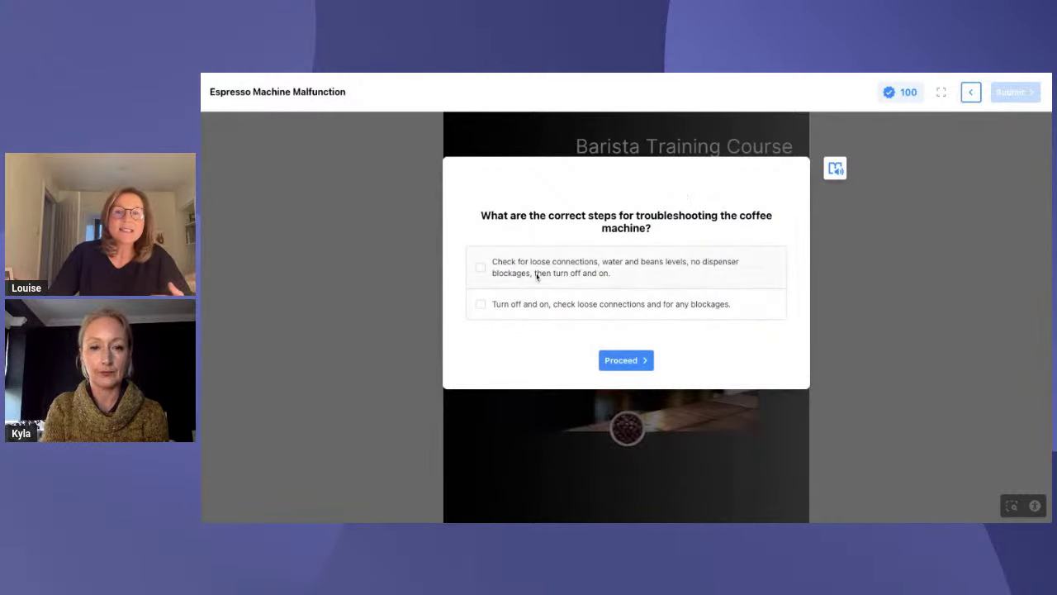
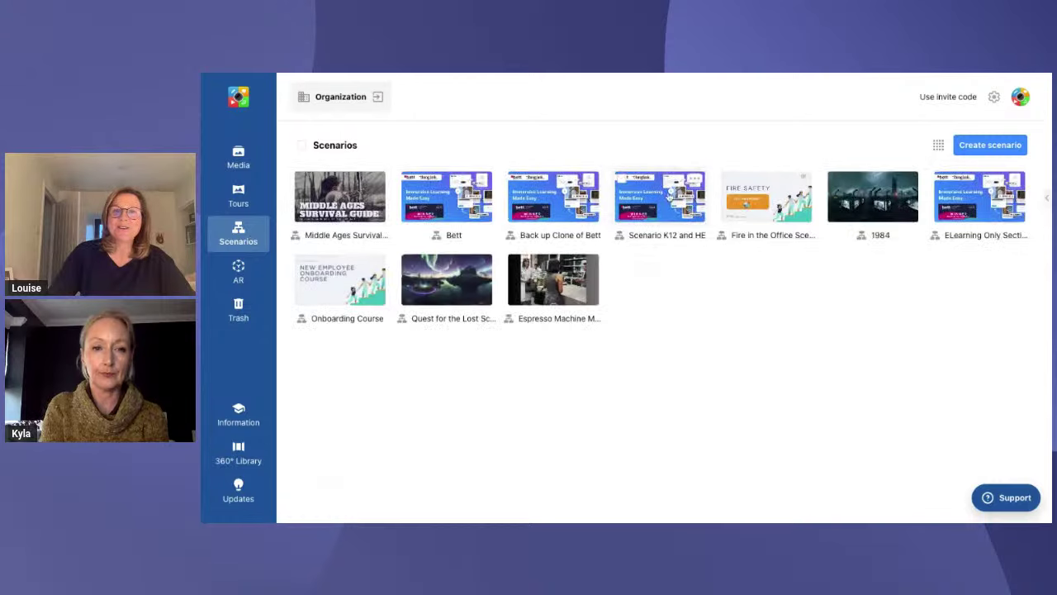
Review the scenes stored in the Coffee Shop Scenario folder of the media library.
click(238, 157)
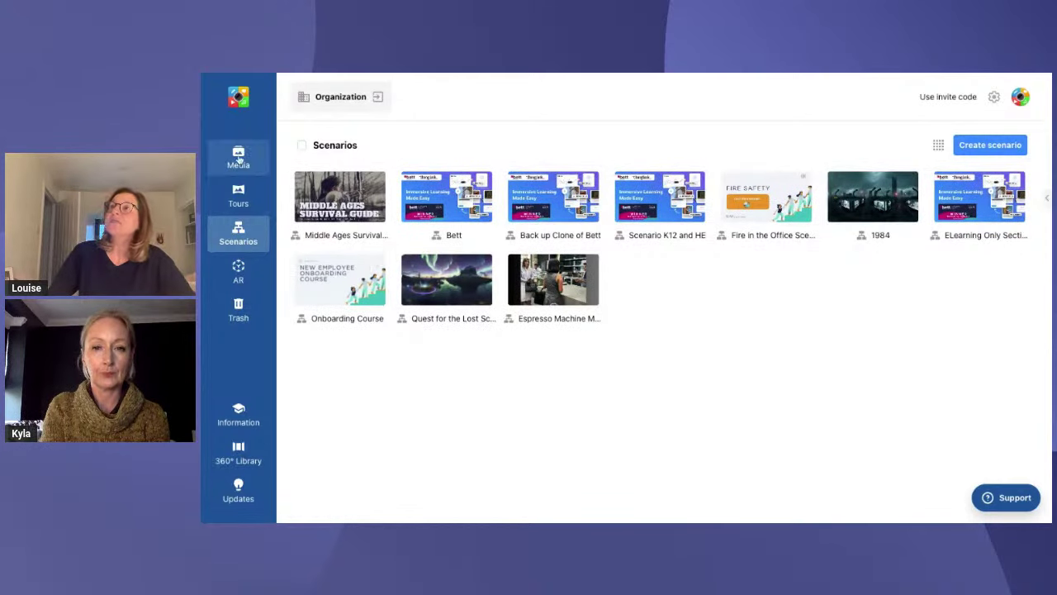
click(349, 227)
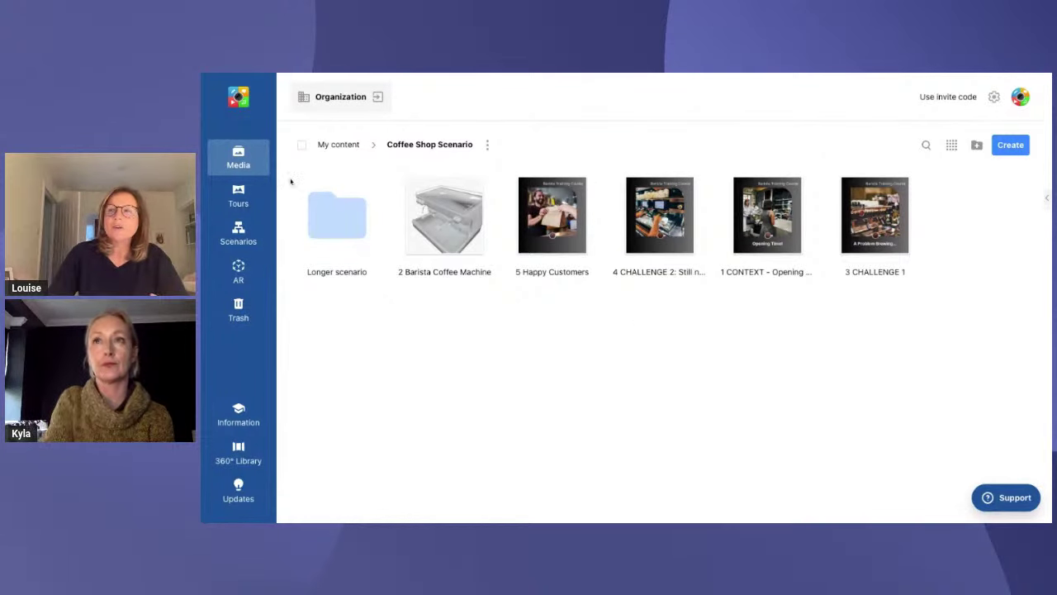
click(233, 165)
Create a new scenario named "Espresso Machine Malfunction".
click(245, 241)
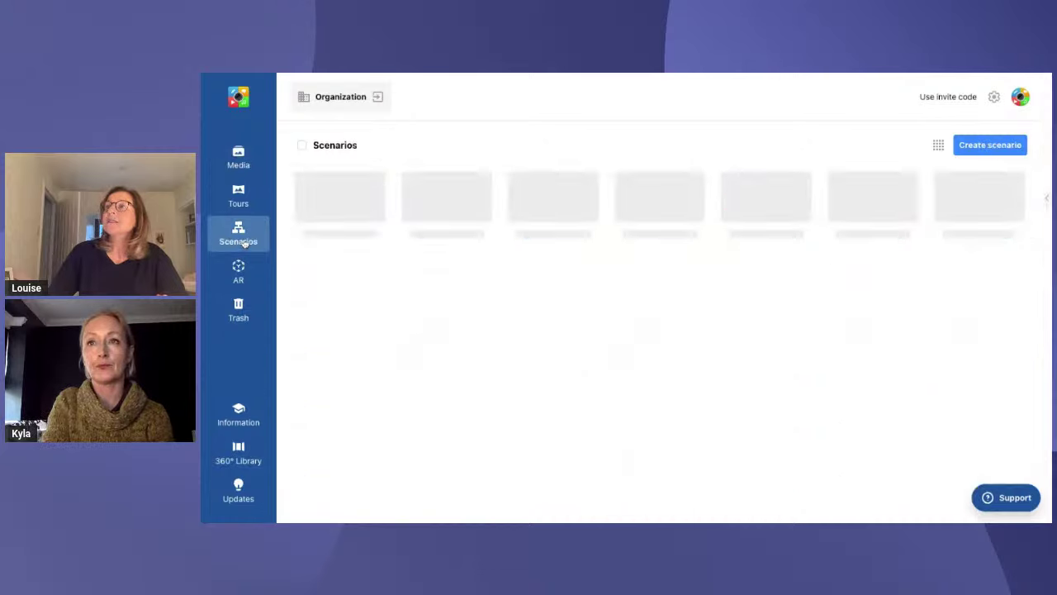
click(984, 147)
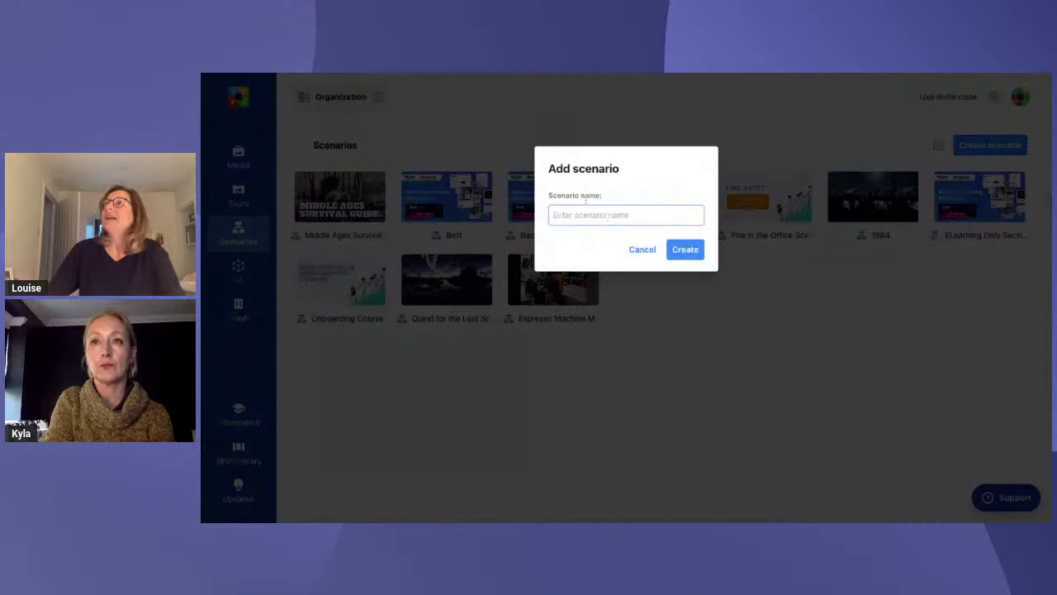
key(Return)
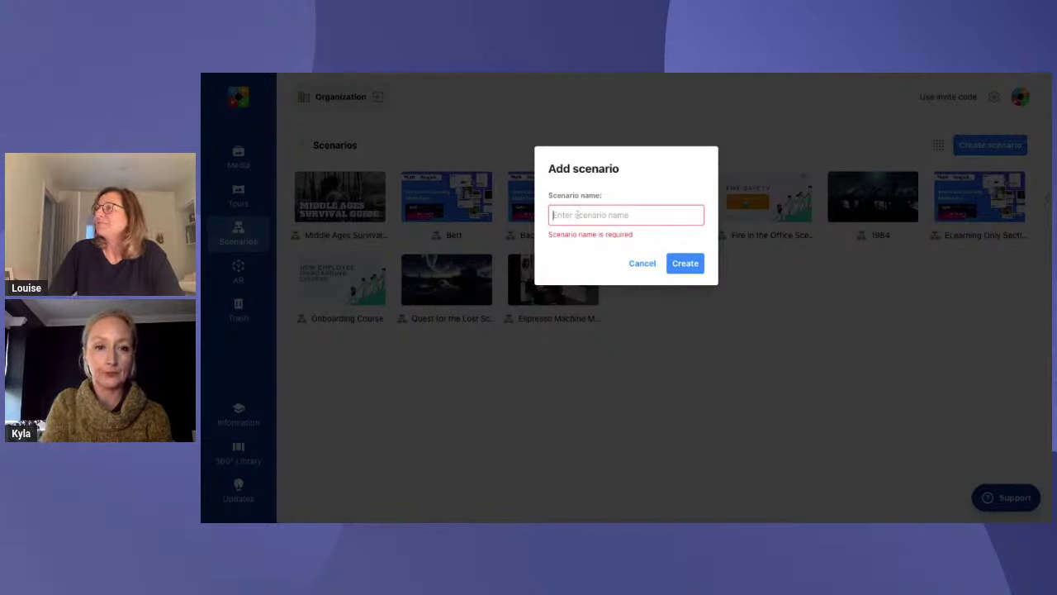
text(Espresso Machine Malfunction)
click(686, 262)
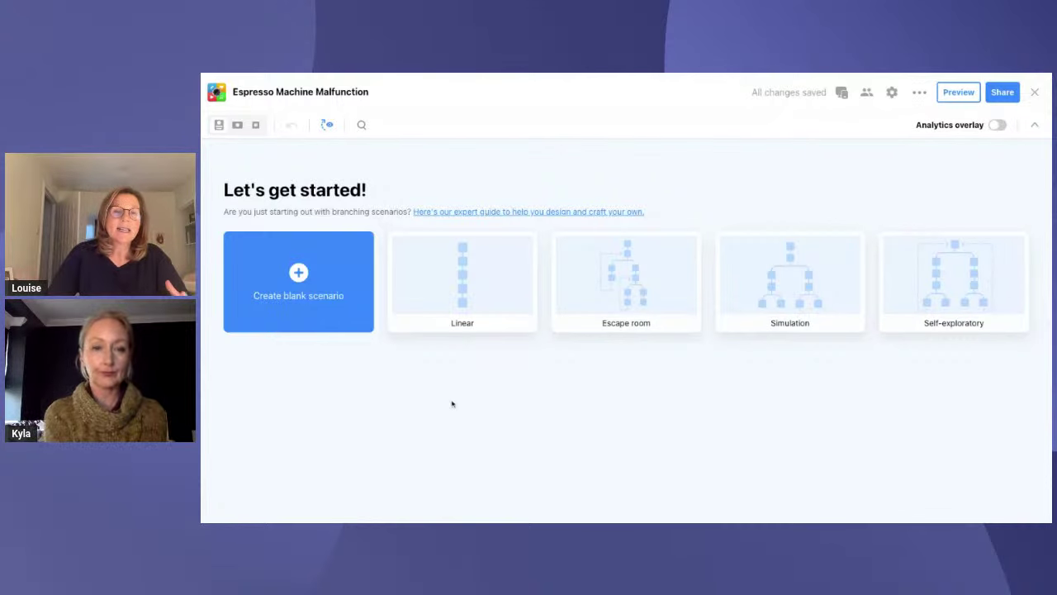
Start a blank scenario with the "1 CONTEXT" opening scene from the Coffee Shop folder as its first media block.
click(296, 284)
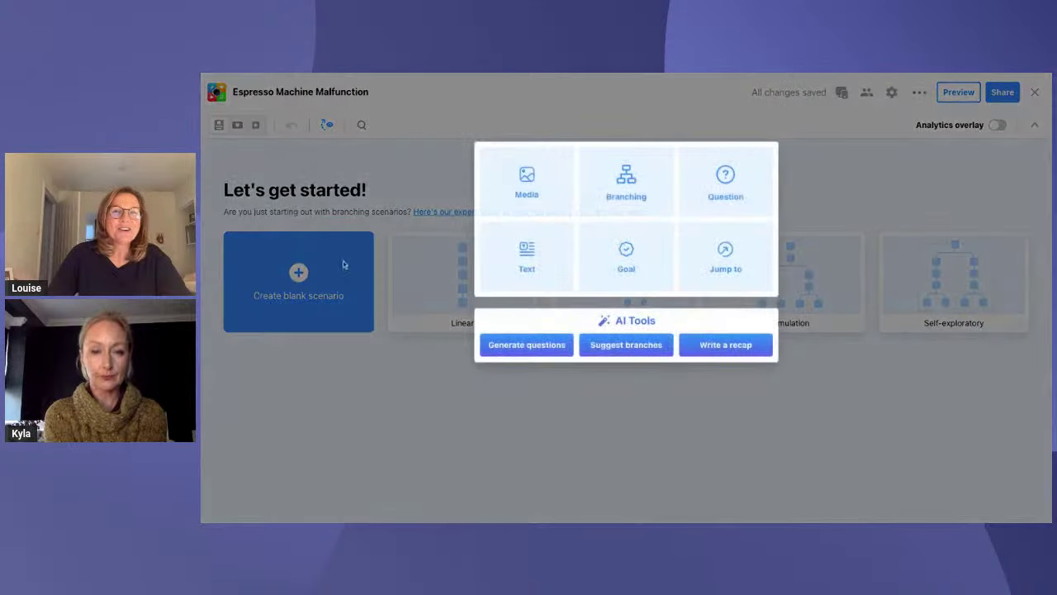
click(537, 184)
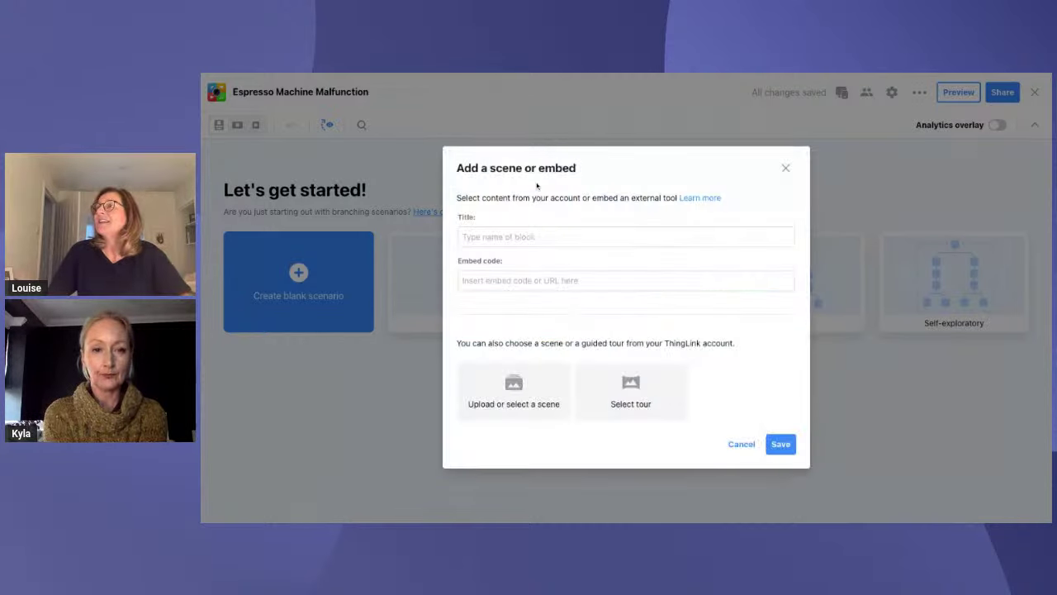
click(526, 395)
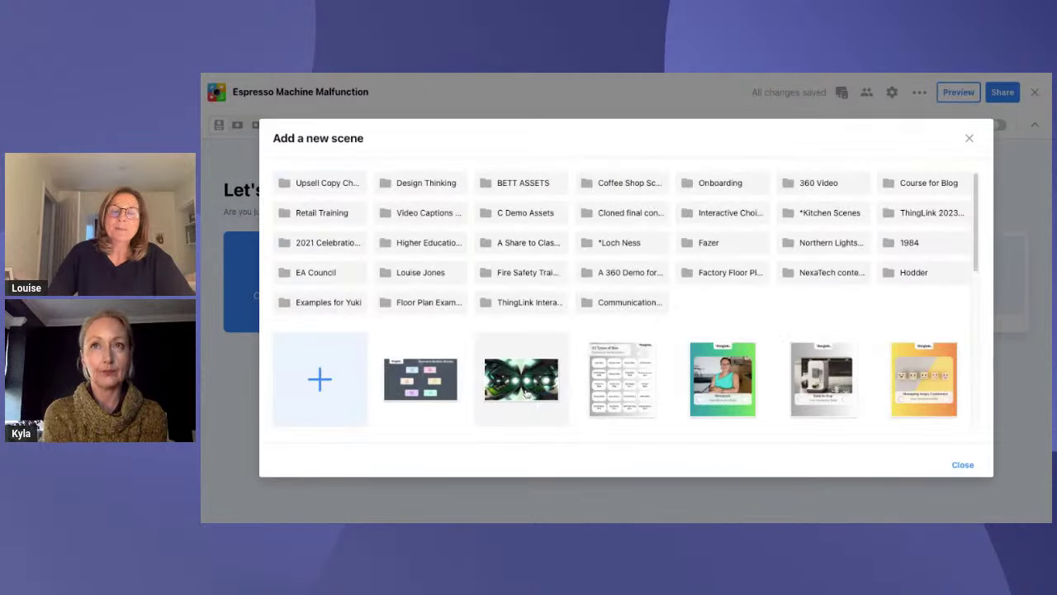
click(610, 181)
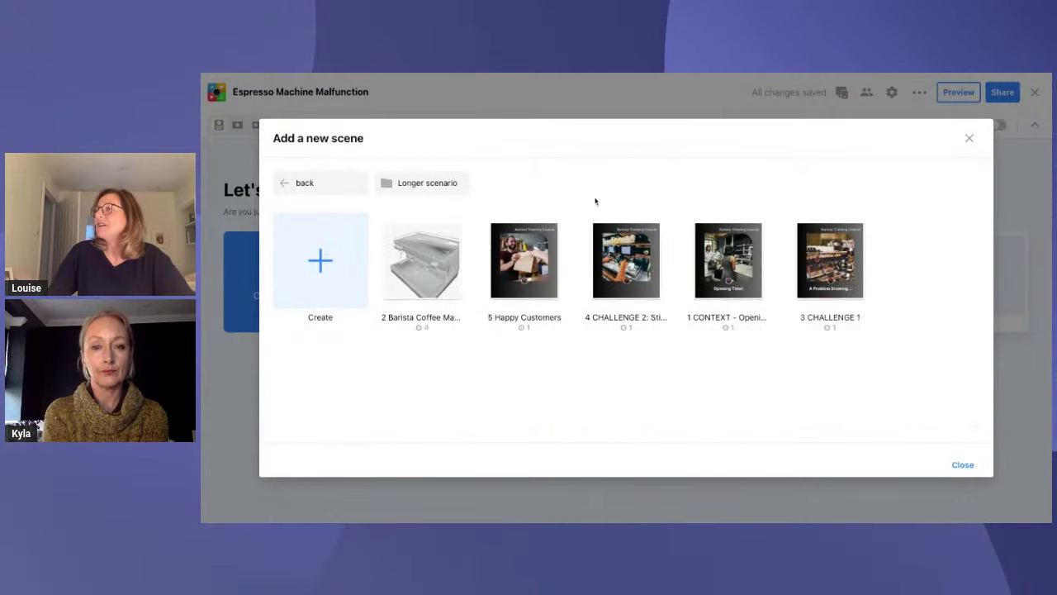
click(719, 252)
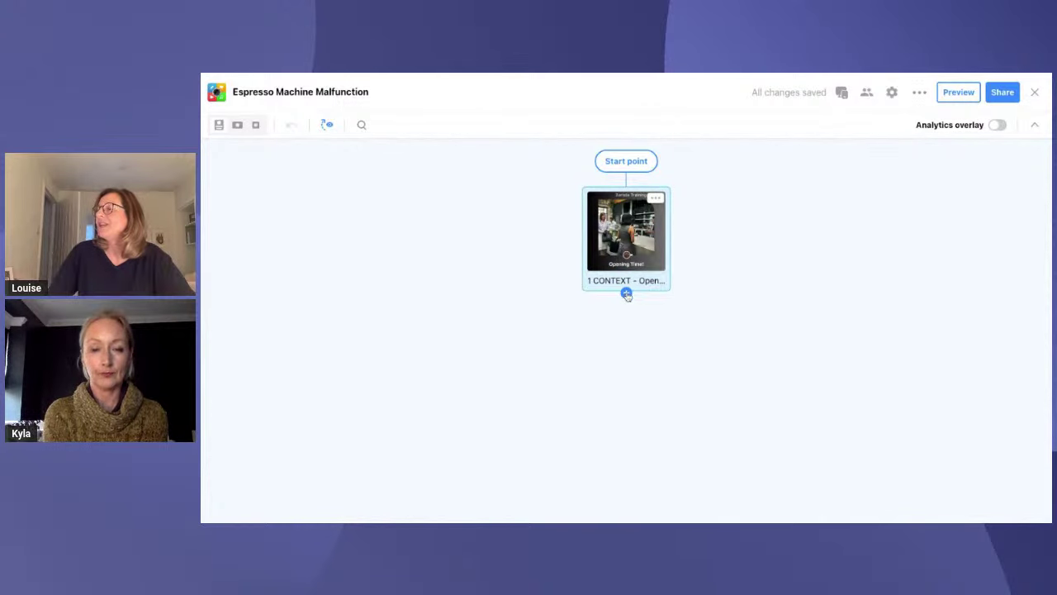
Add the "2 Barista Coffee Machine" scene as a media block below the opening scene.
click(626, 293)
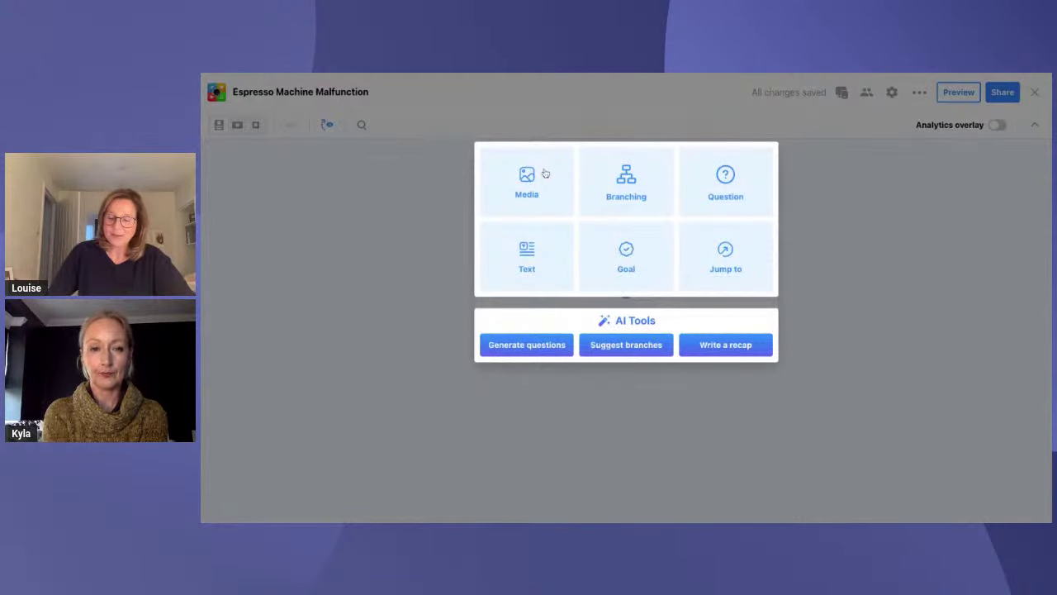
click(545, 173)
click(533, 404)
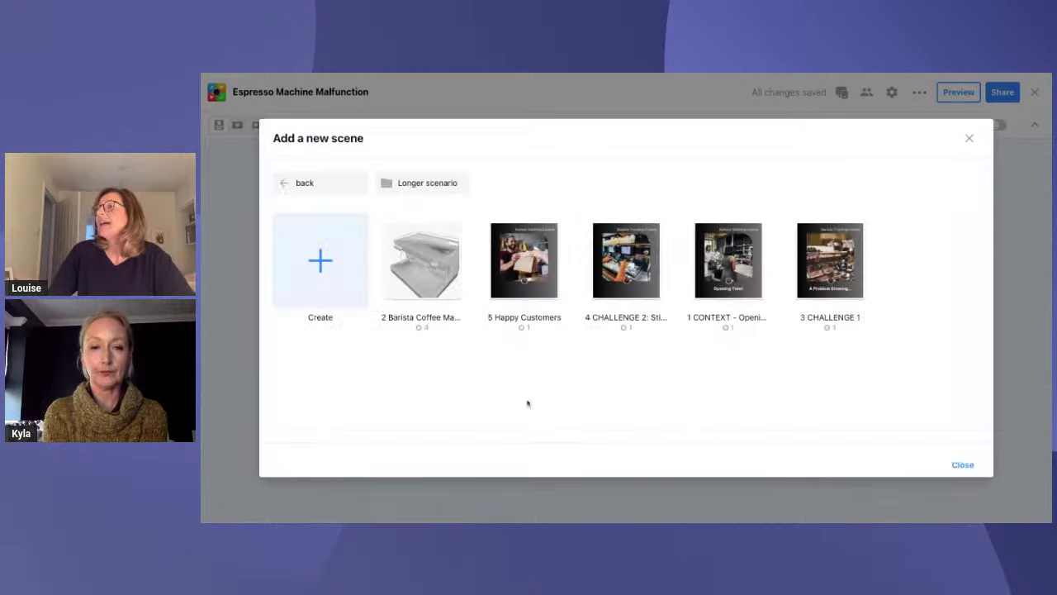
click(430, 268)
Add the "3 CHALLENGE 1" scene as a media block below the Barista Coffee Machine scene.
mouse_move(664, 379)
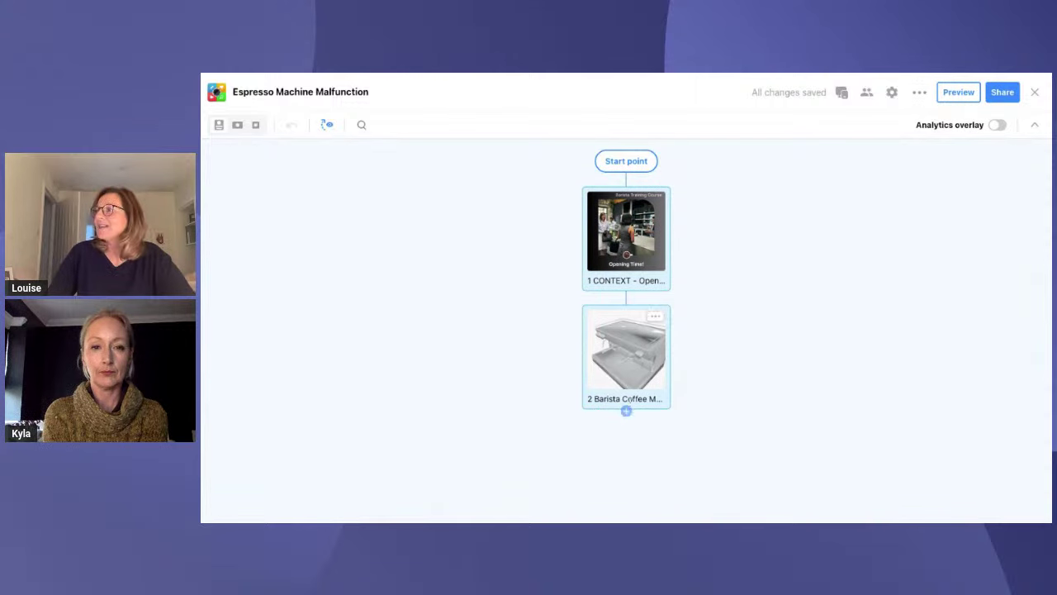
click(627, 411)
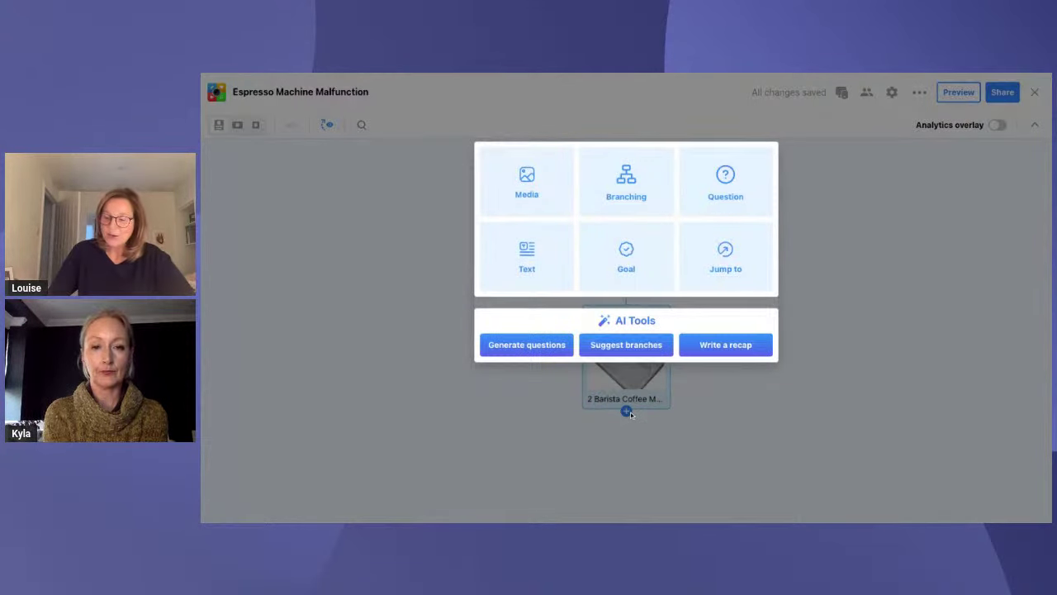
click(537, 191)
click(527, 383)
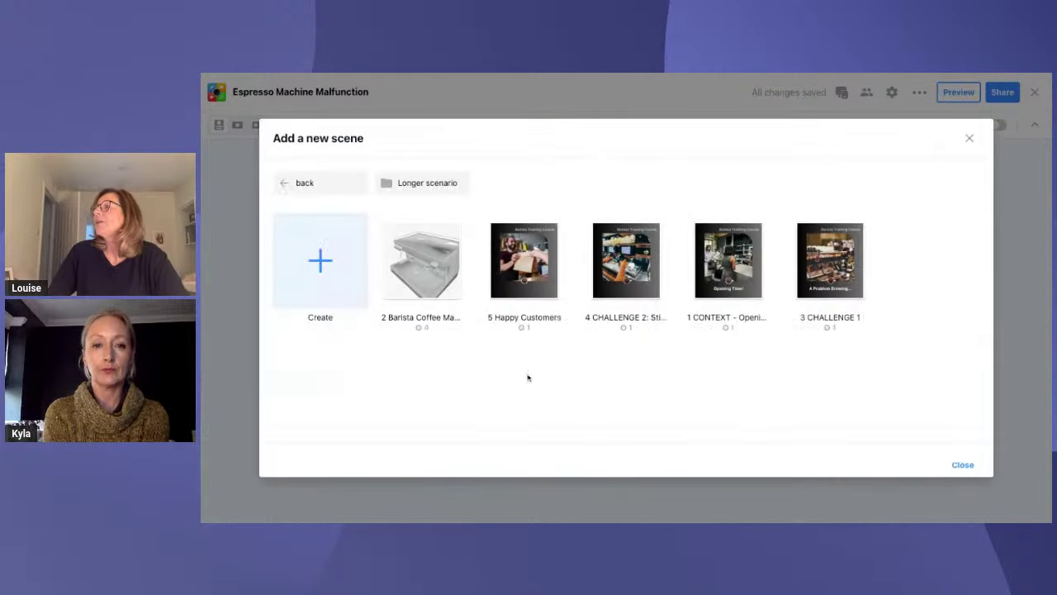
click(819, 276)
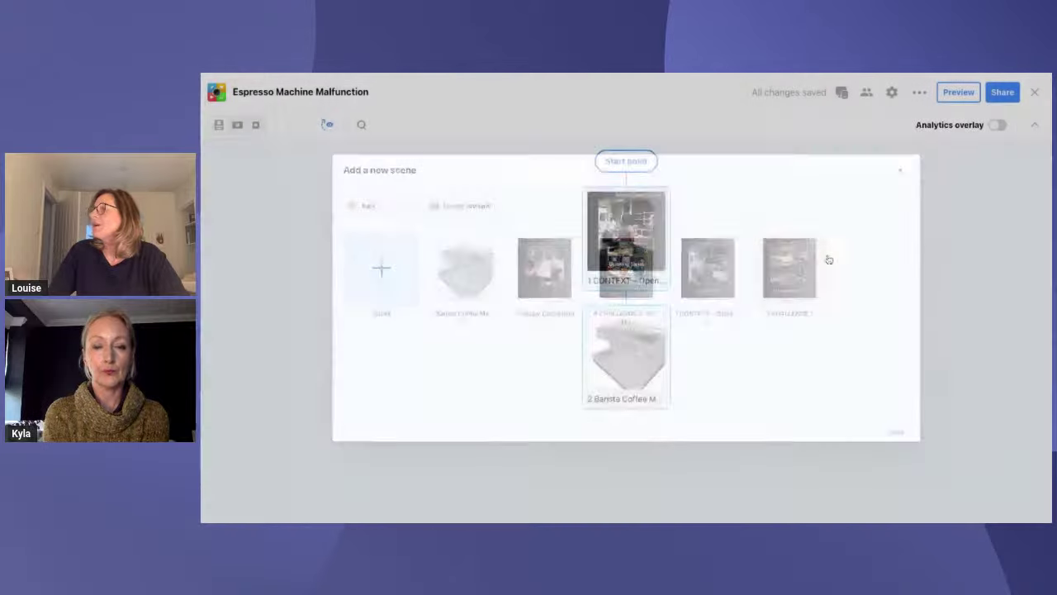
Add a branching block under "3 CHALLENGE 1" titled "What do you do?!" with the Simple branching type.
mouse_move(607, 388)
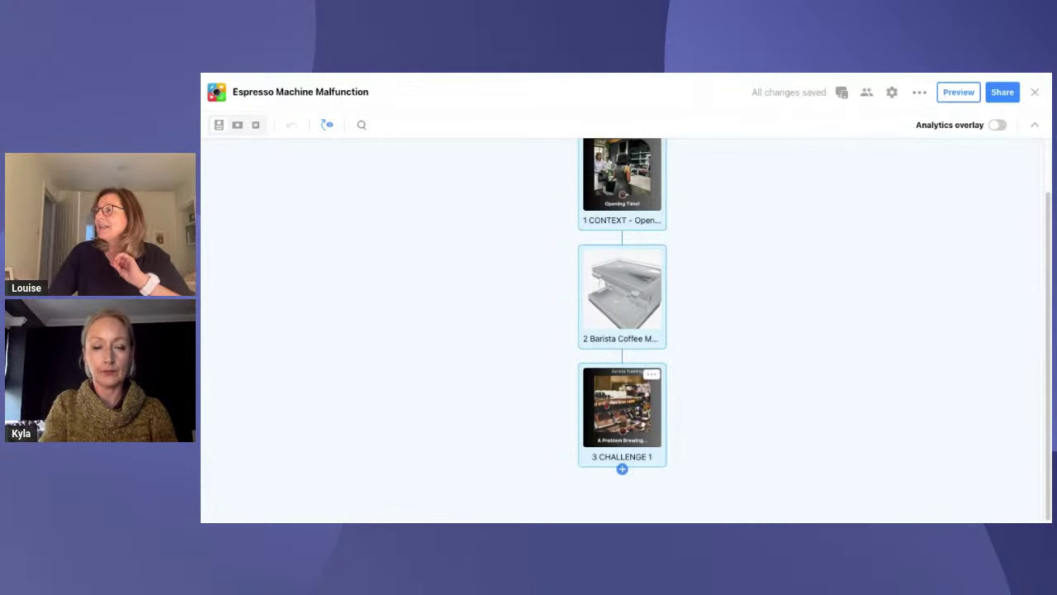
click(621, 468)
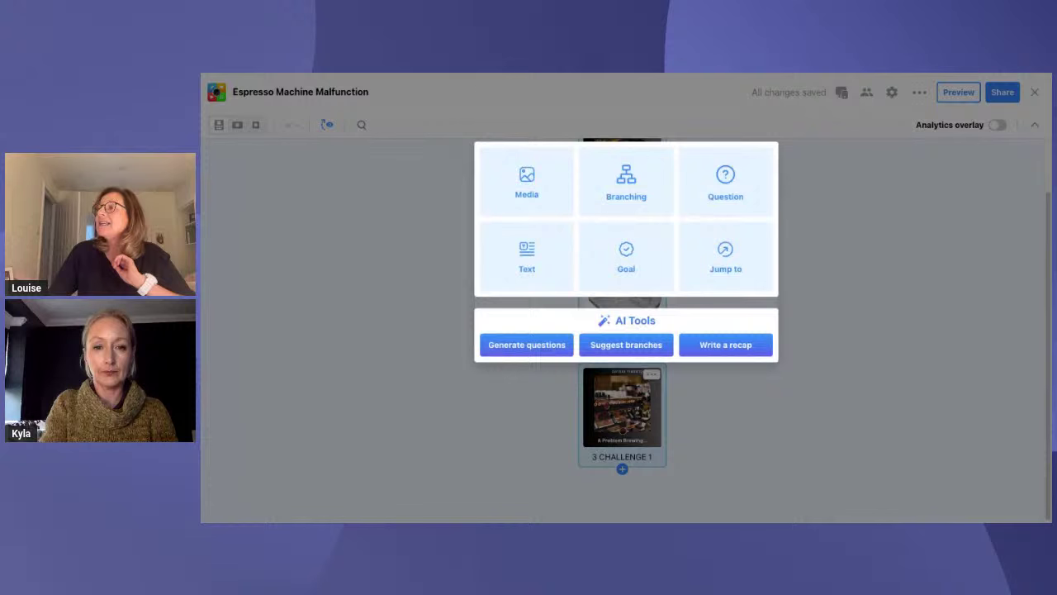
click(621, 190)
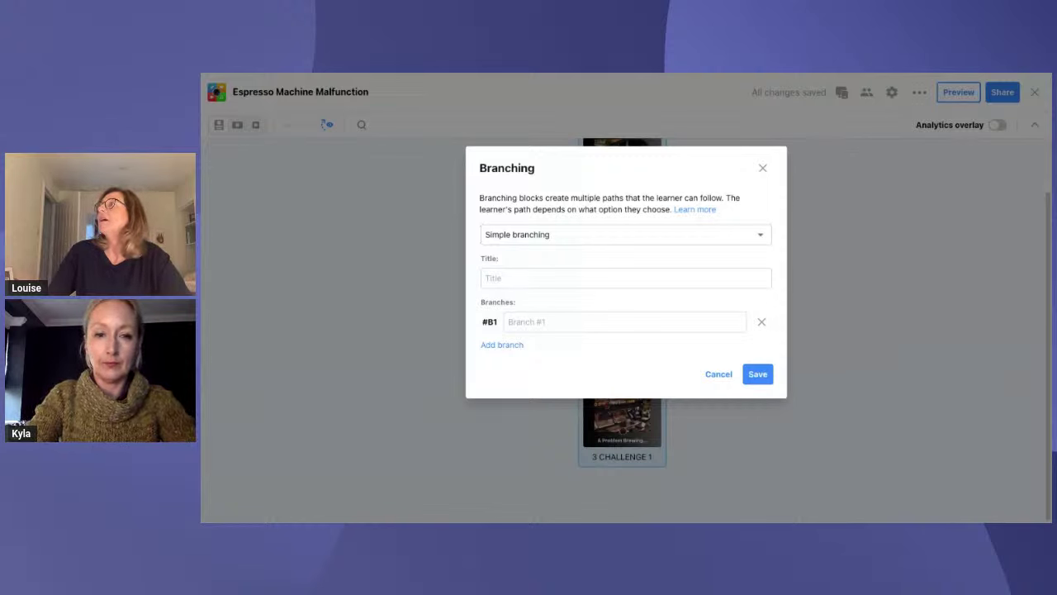
click(506, 278)
text(What do you do?)
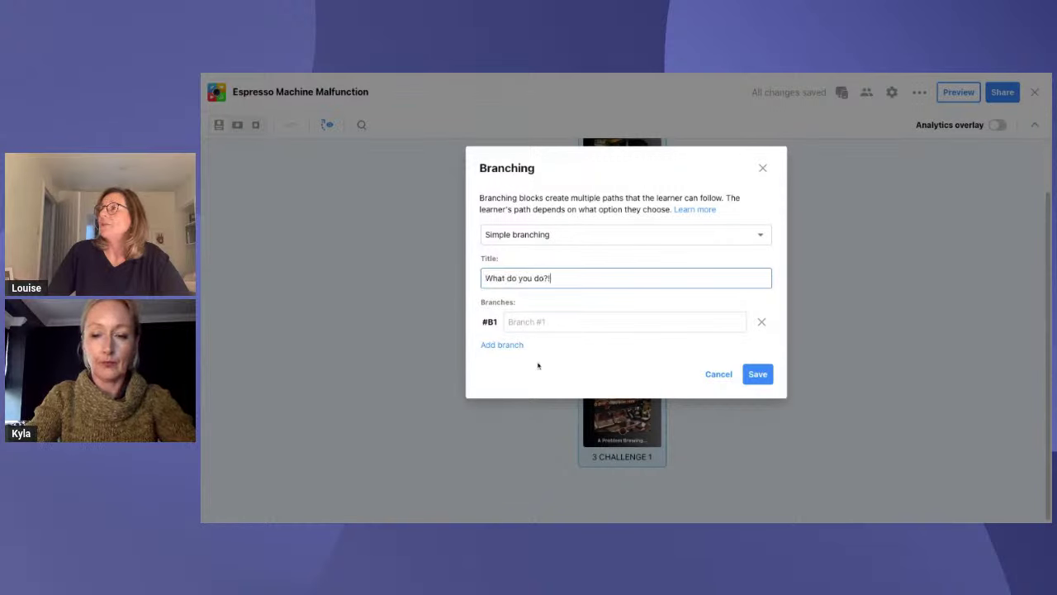
click(698, 235)
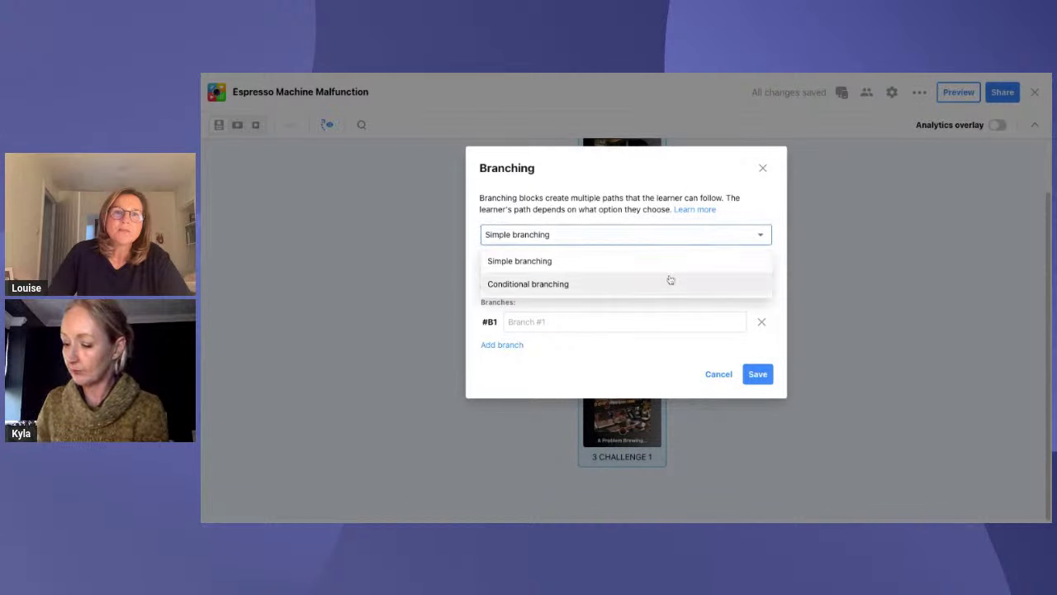
click(670, 263)
Save branches "A Inspect the machine quickly" and B, telling the customers the machine is not working so there is no coffee available now.
click(517, 321)
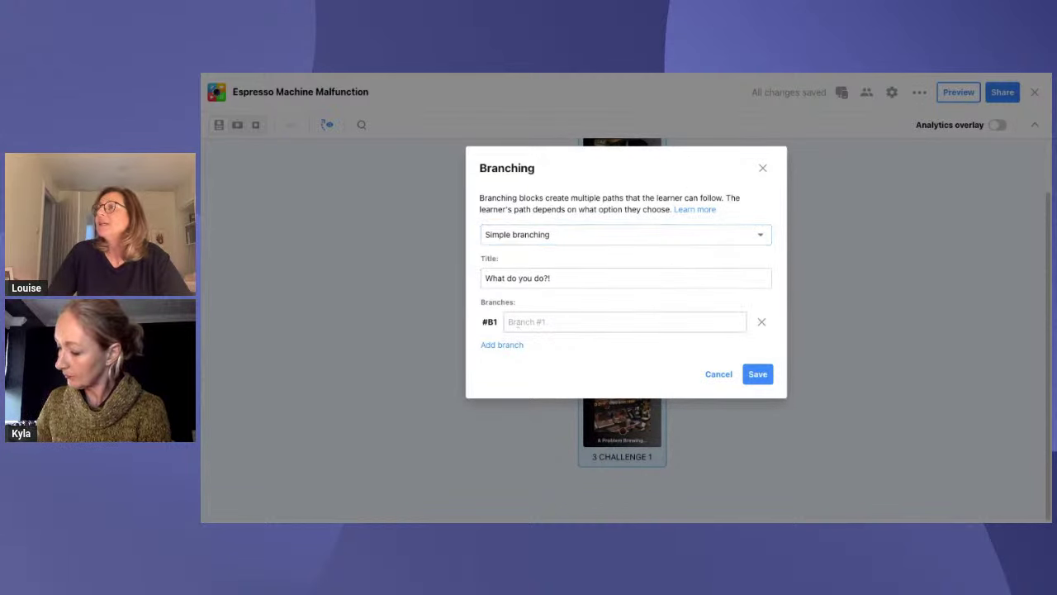
click(524, 324)
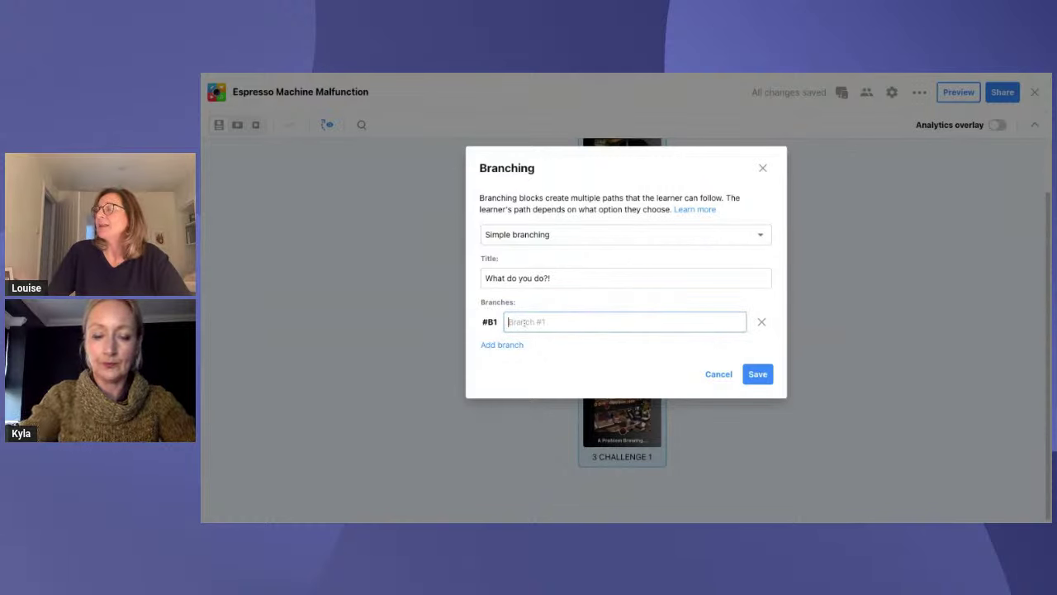
text(A Inspect the machine quickly)
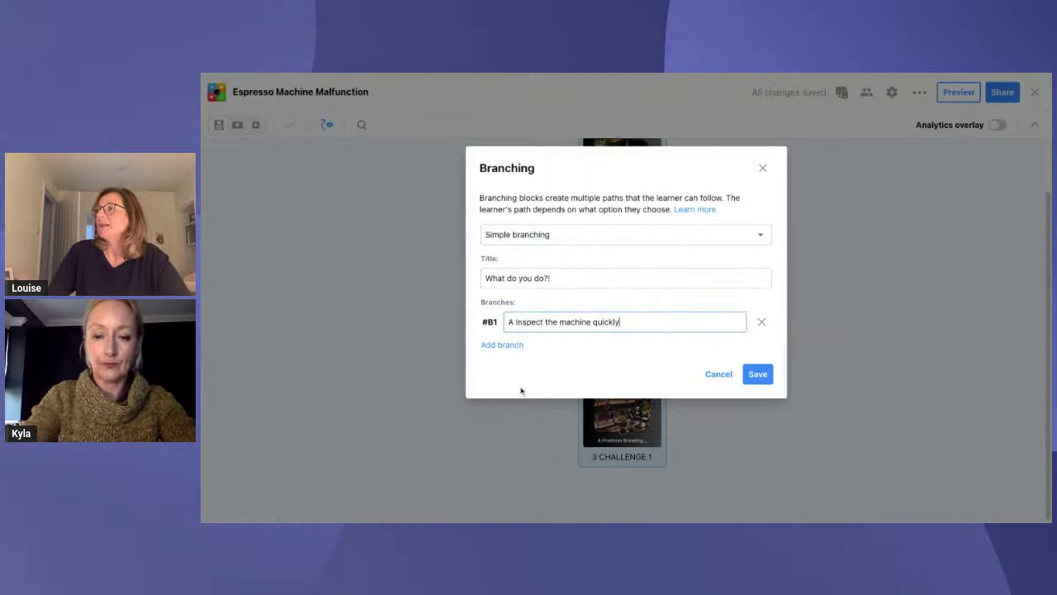
click(498, 345)
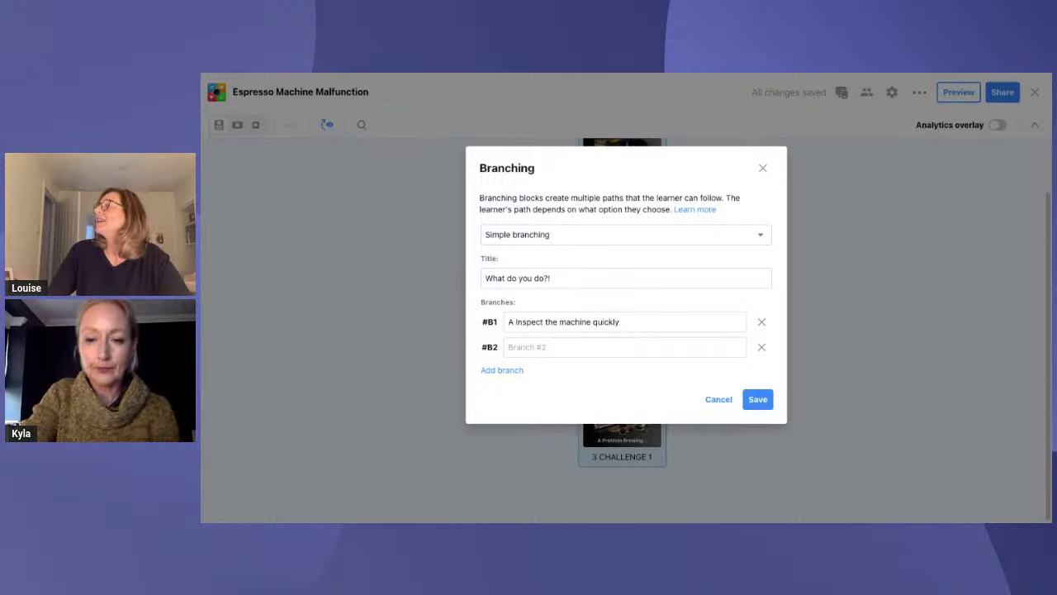
click(546, 347)
text(B The machine is not working so there is no coffee available now)
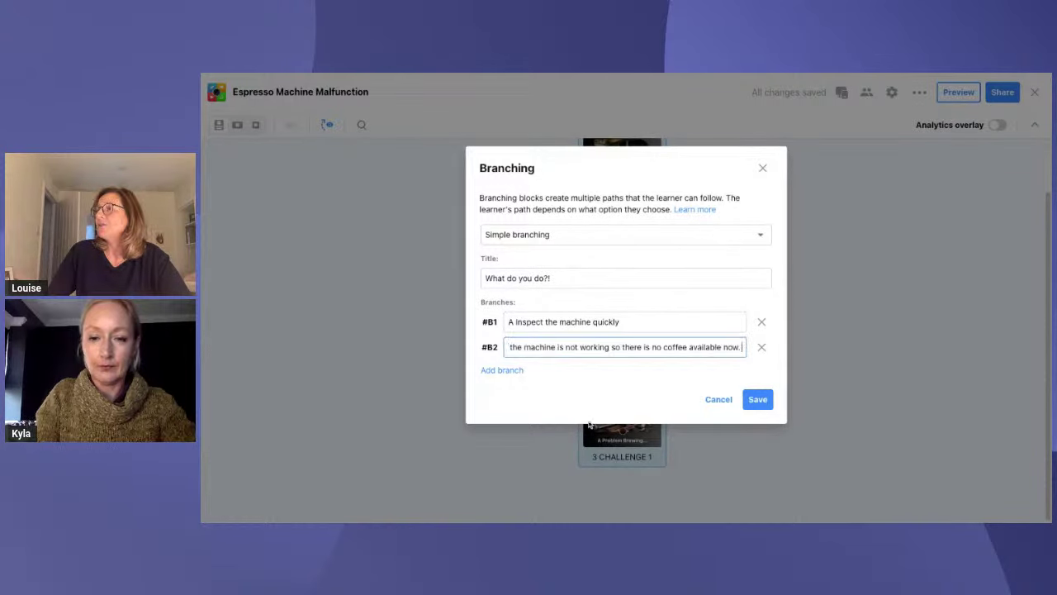
click(757, 399)
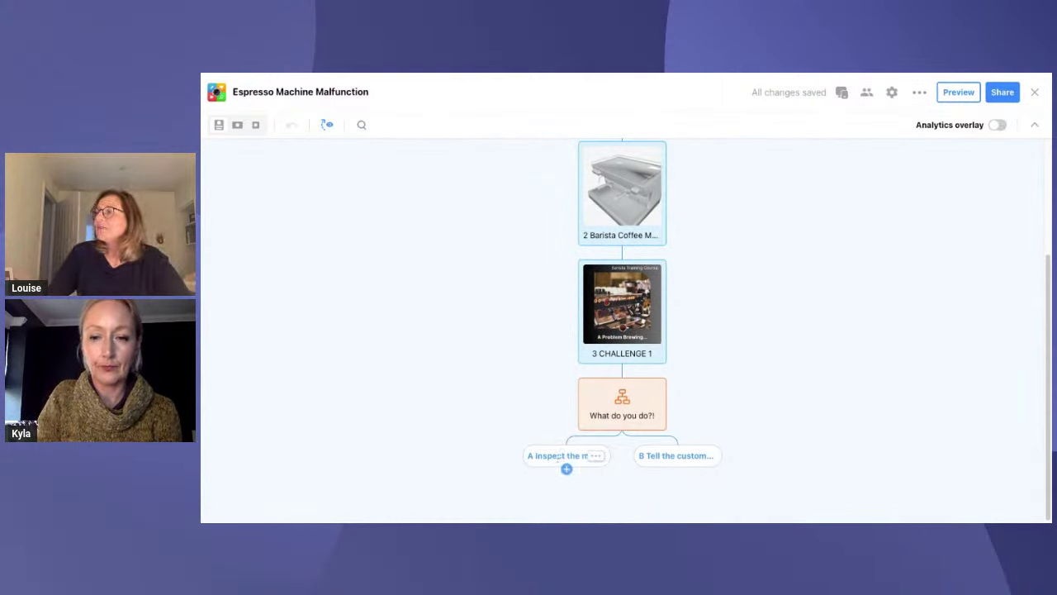
Look at the options available for the "A Inspect the machine quickly" branch and switch the scenario map to Mini view.
mouse_move(674, 467)
mouse_move(588, 455)
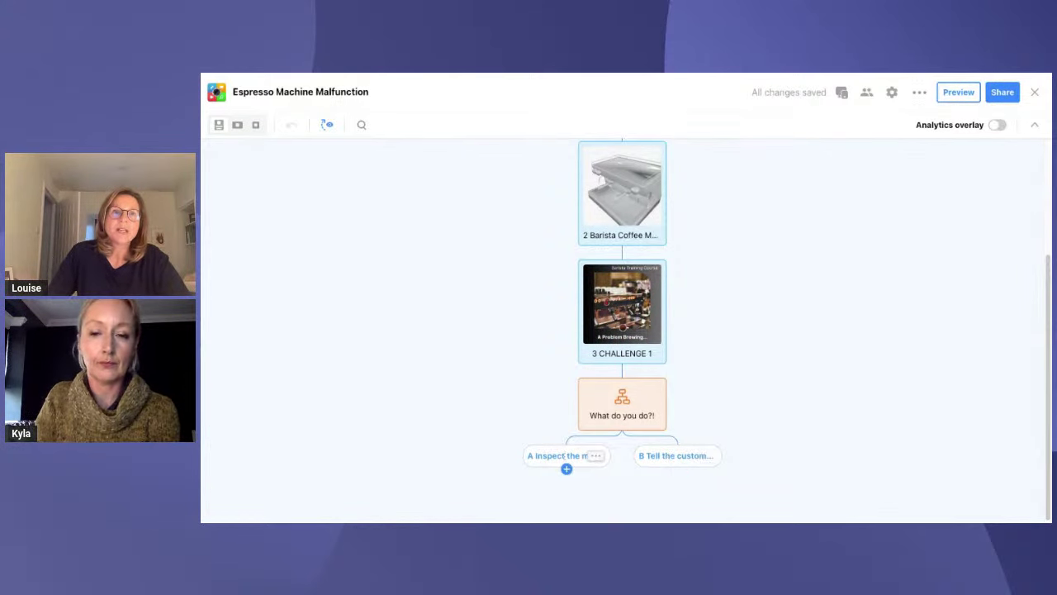
click(596, 458)
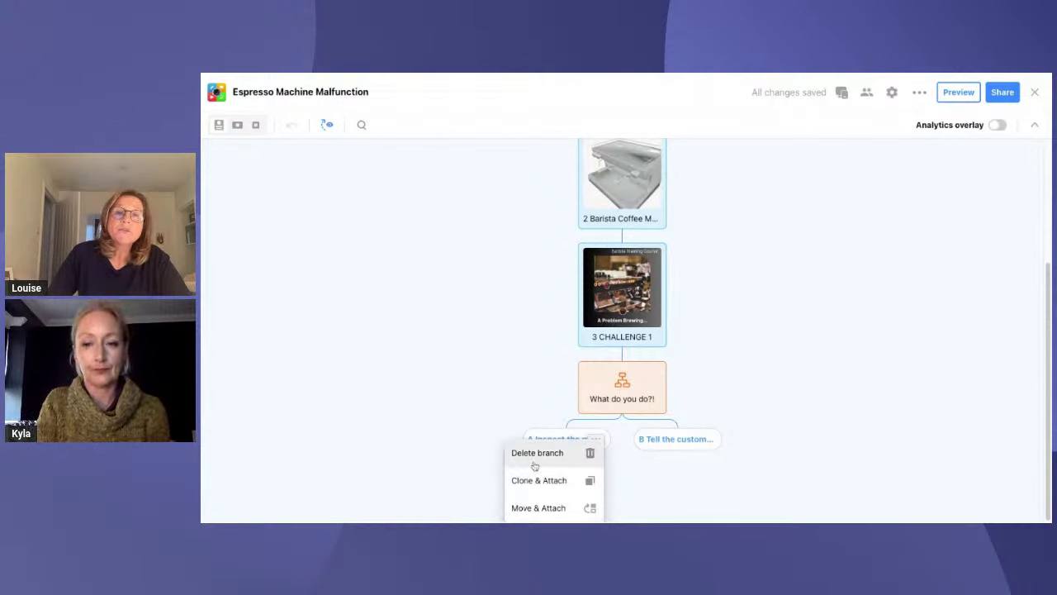
click(780, 478)
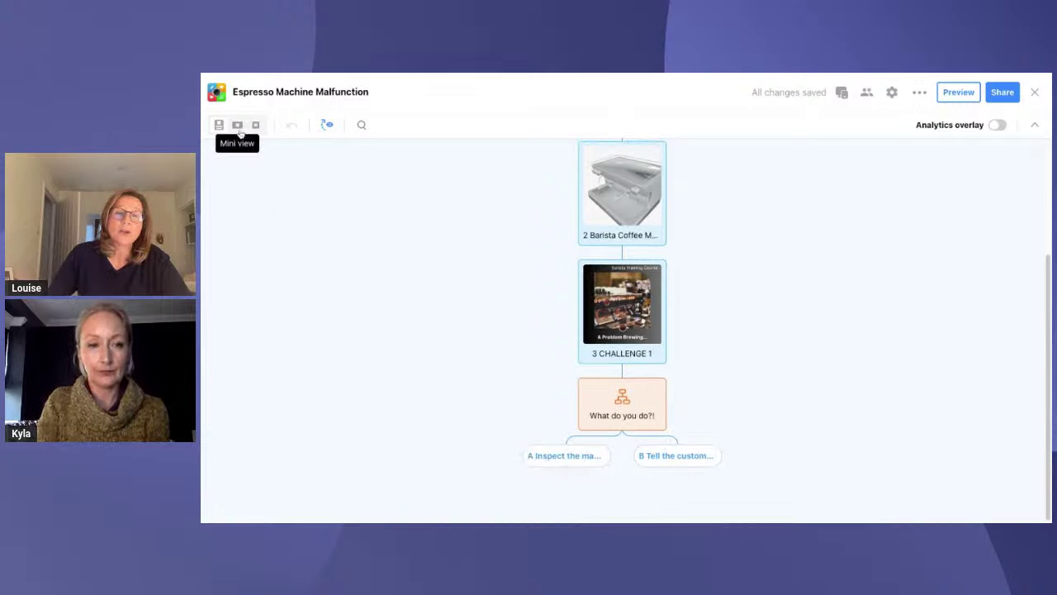
click(238, 126)
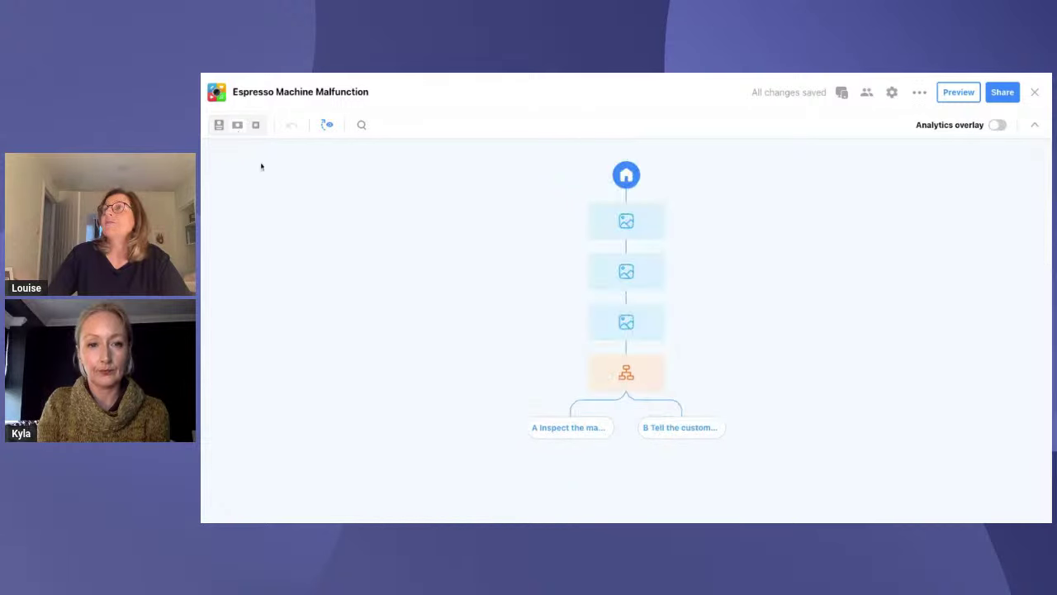
Add a goal under branch A titled "A sensible and proactive choice - which only took 30 seconds." with a score of 50.
click(570, 439)
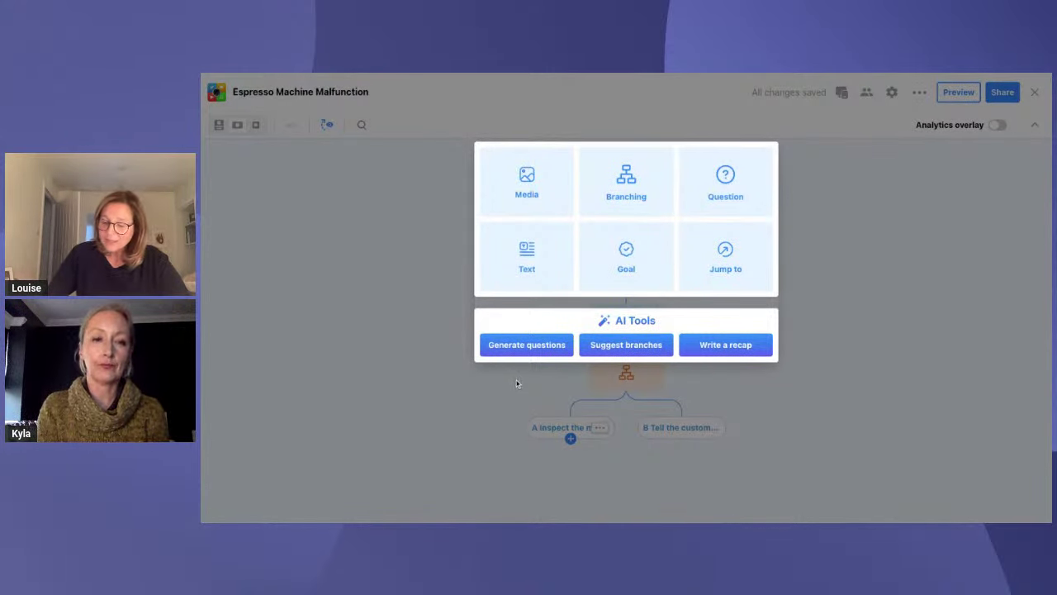
click(644, 267)
click(517, 289)
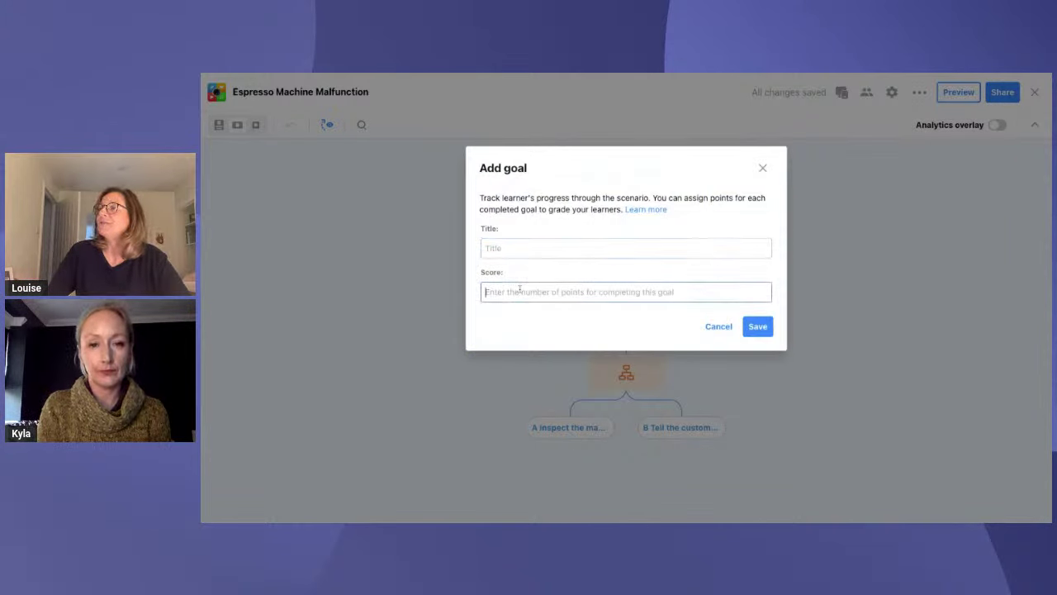
text(50)
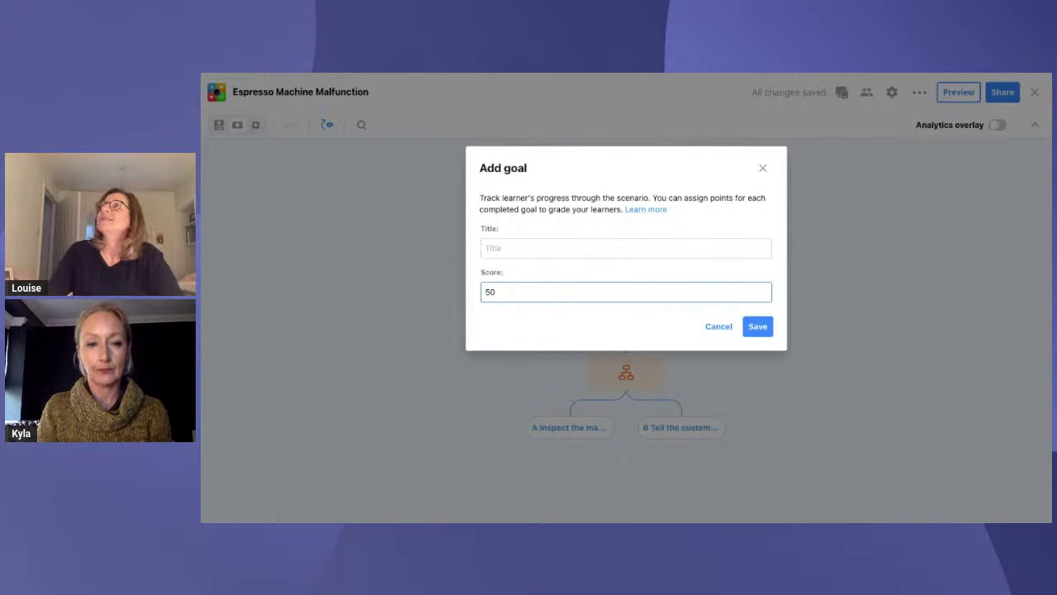
key(Tab)
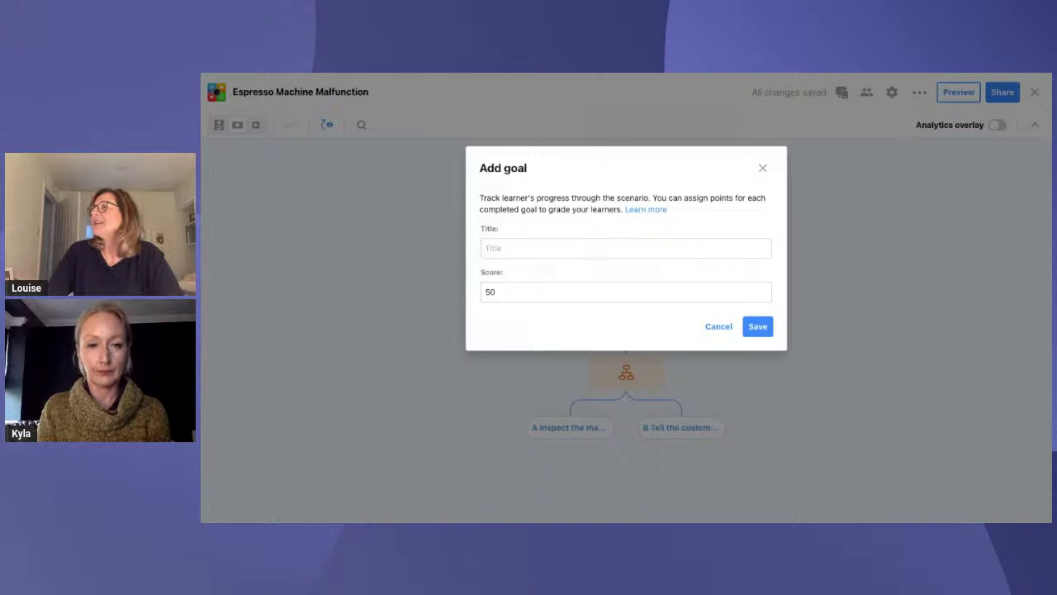
key(shift+Tab)
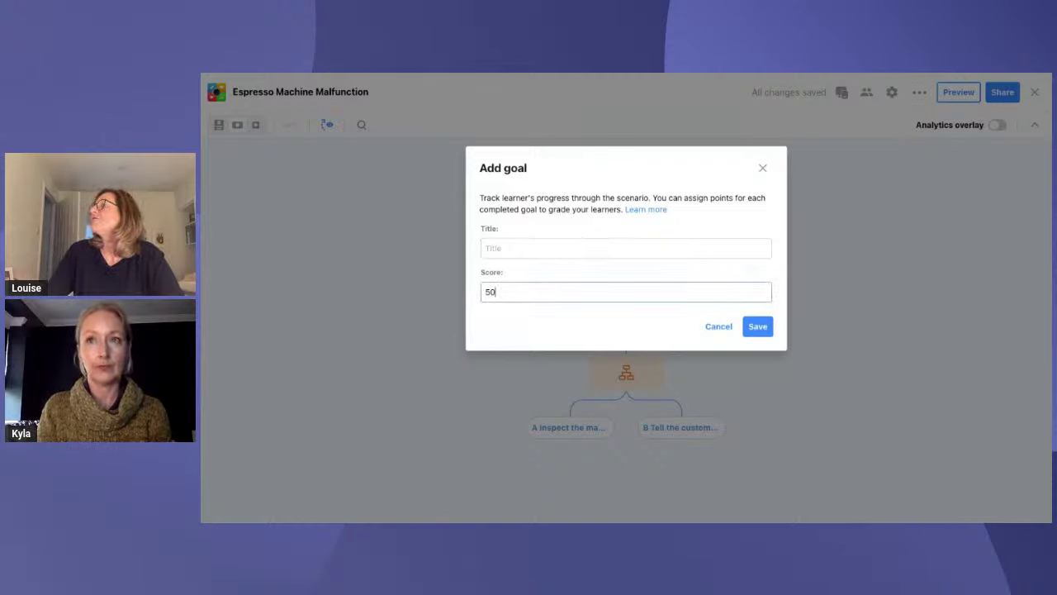
click(506, 248)
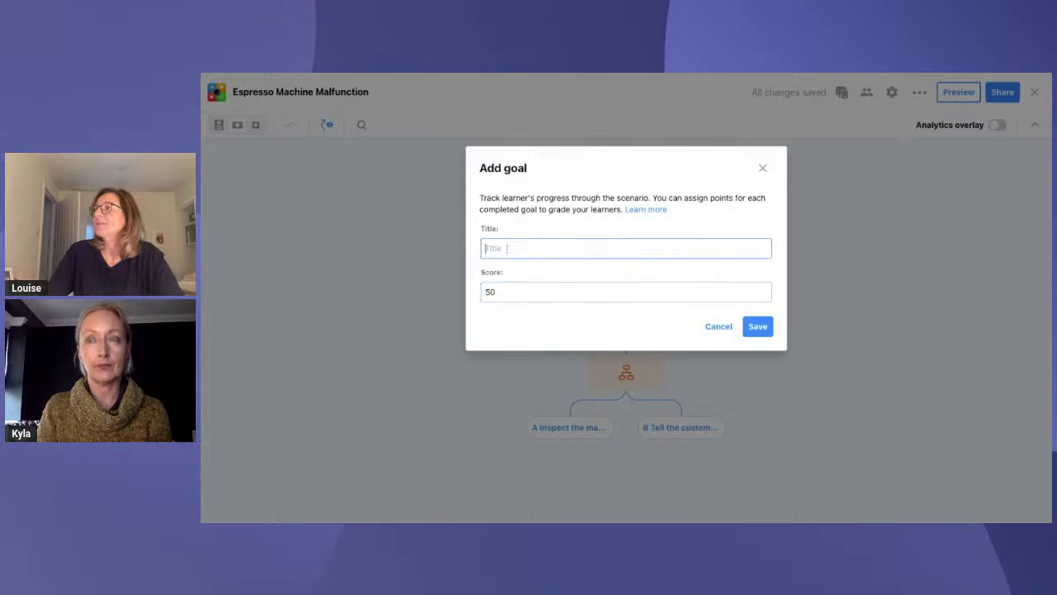
text(A sensible and proactive choice - which only took 30 seconds)
click(758, 327)
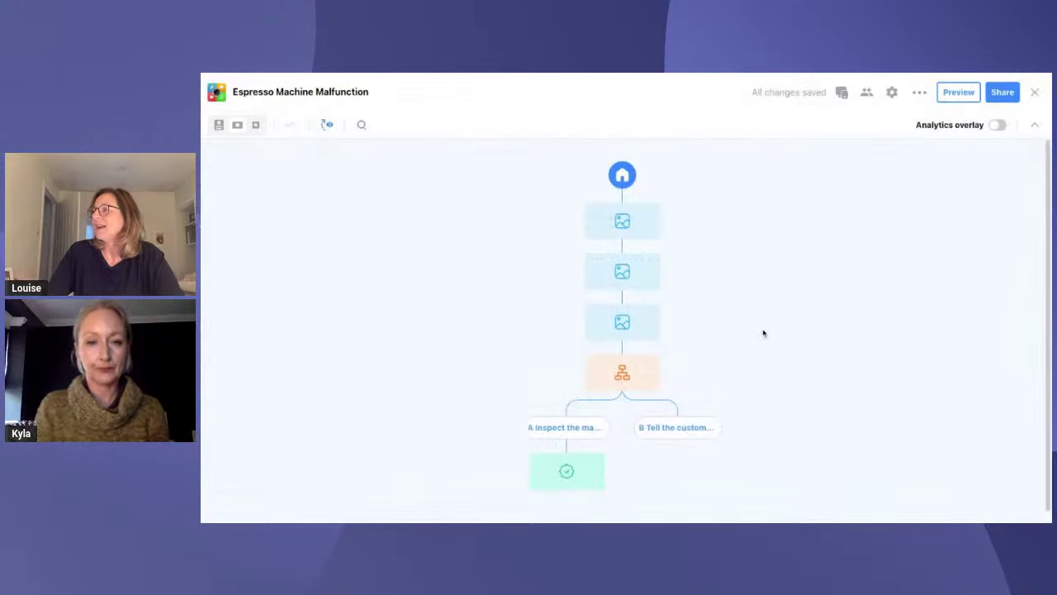
Start a branch B text block reading "If you had performed a simple 30 second check you might have solved the issue straight away. Half the customers leave!".
mouse_move(677, 426)
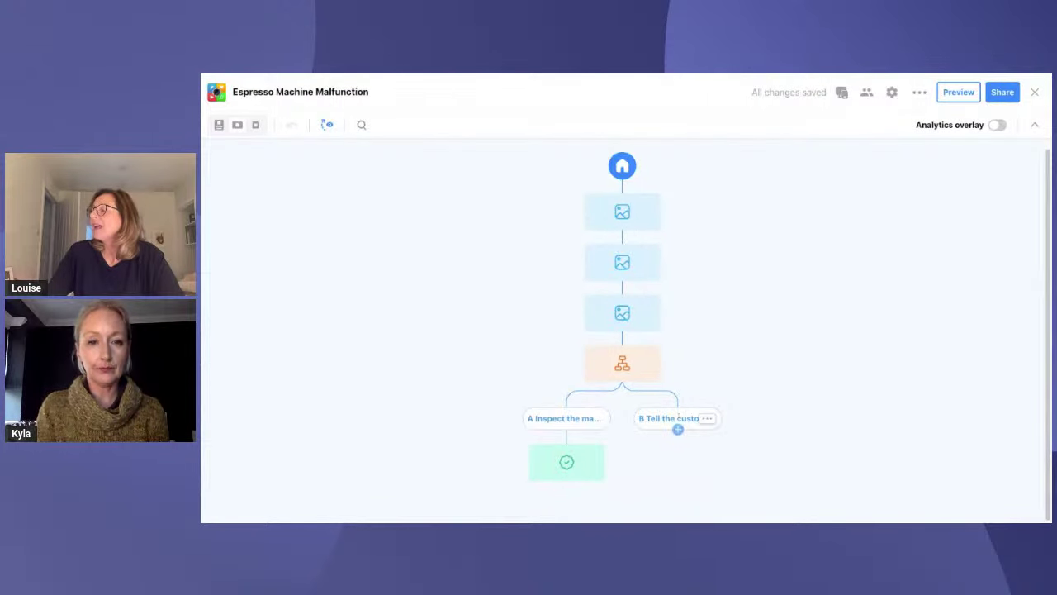
click(677, 429)
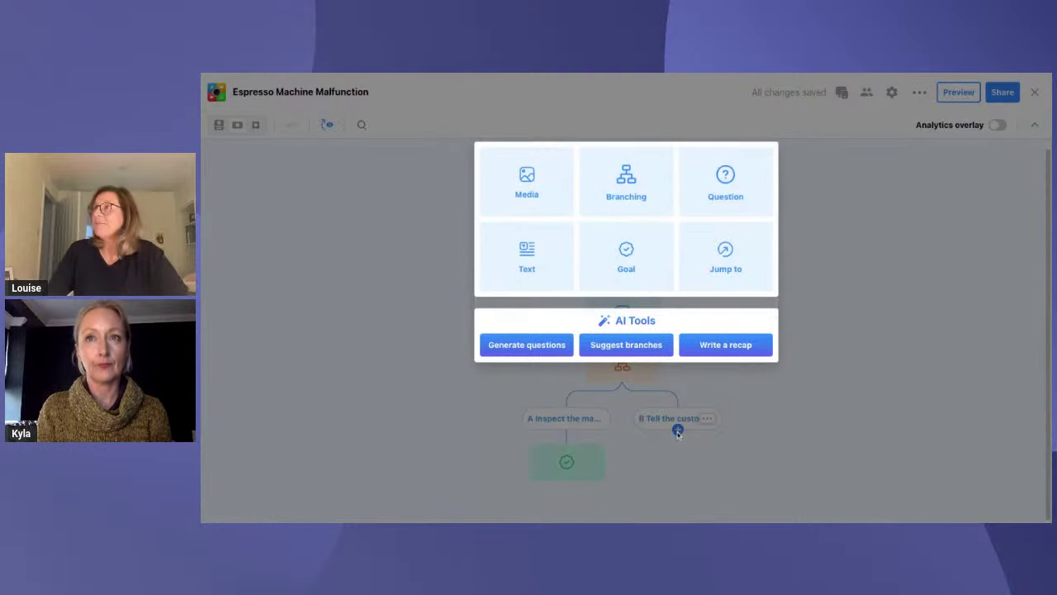
click(522, 263)
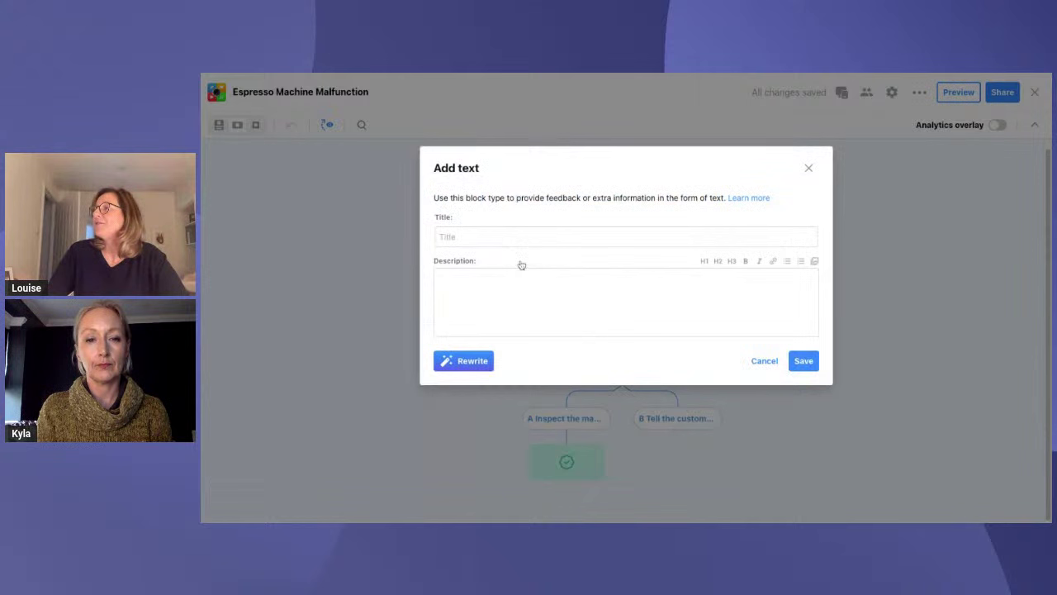
click(460, 280)
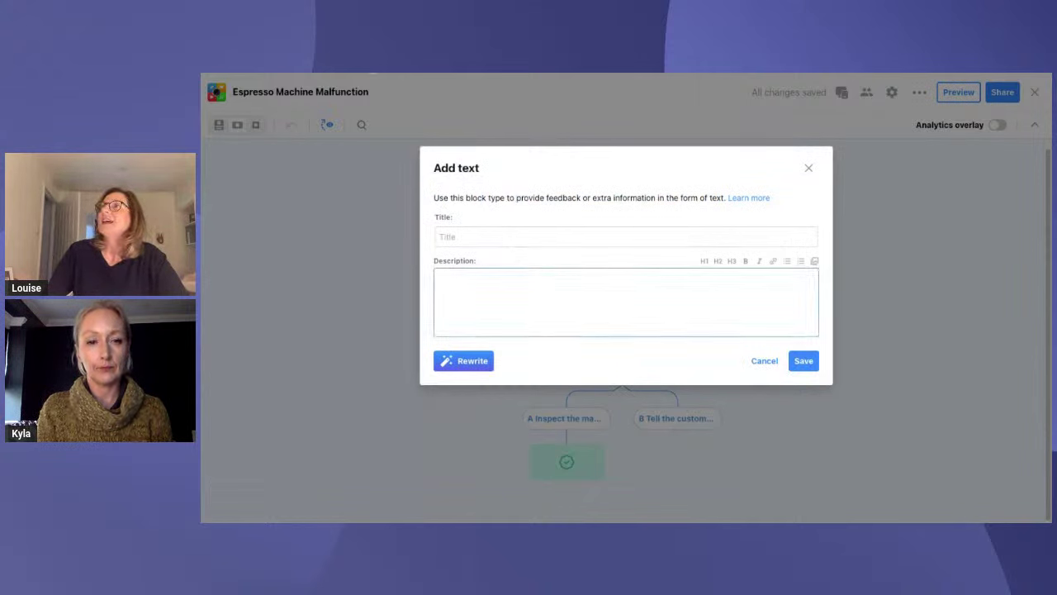
click(373, 72)
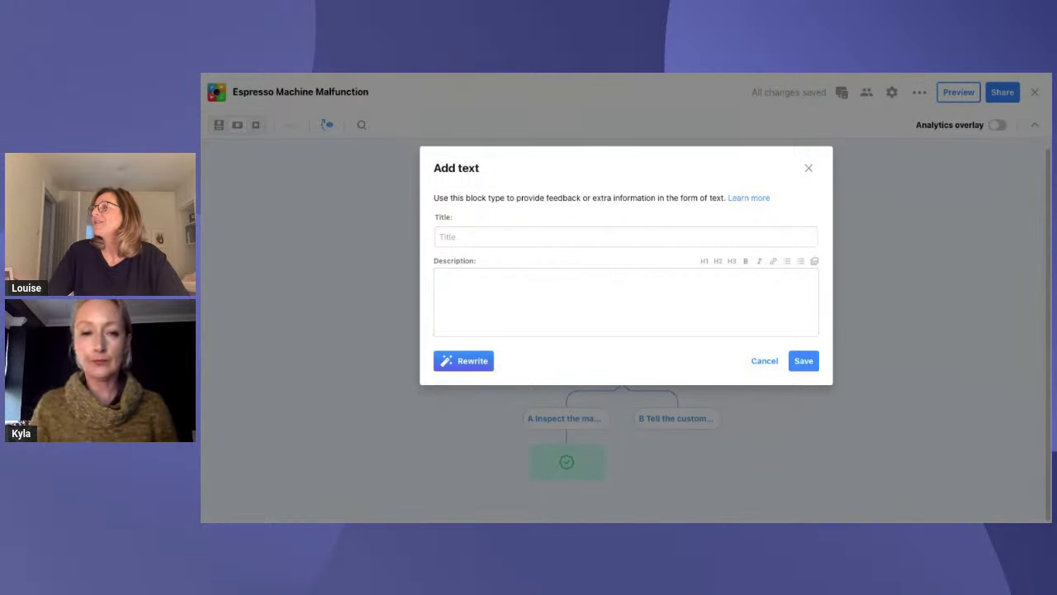
click(585, 284)
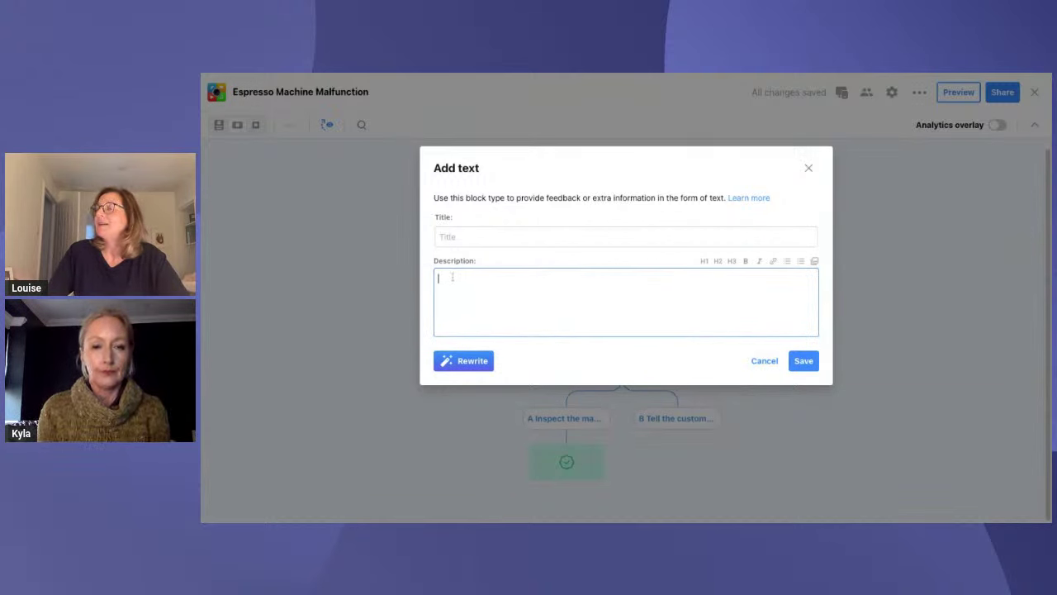
text(If you had performed a simple 30 second check you might have solved the issue straight away. Half the customers leave!)
Format the text block's description as a main header and insert the image "Man leaving coffee shop.png" below it.
drag(521, 290, 424, 280)
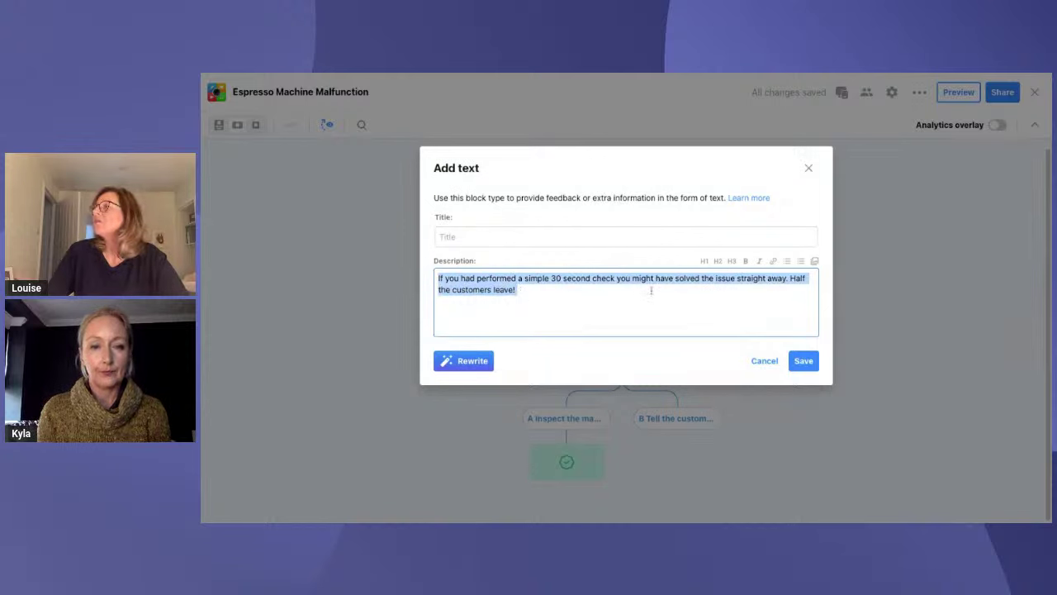
click(706, 262)
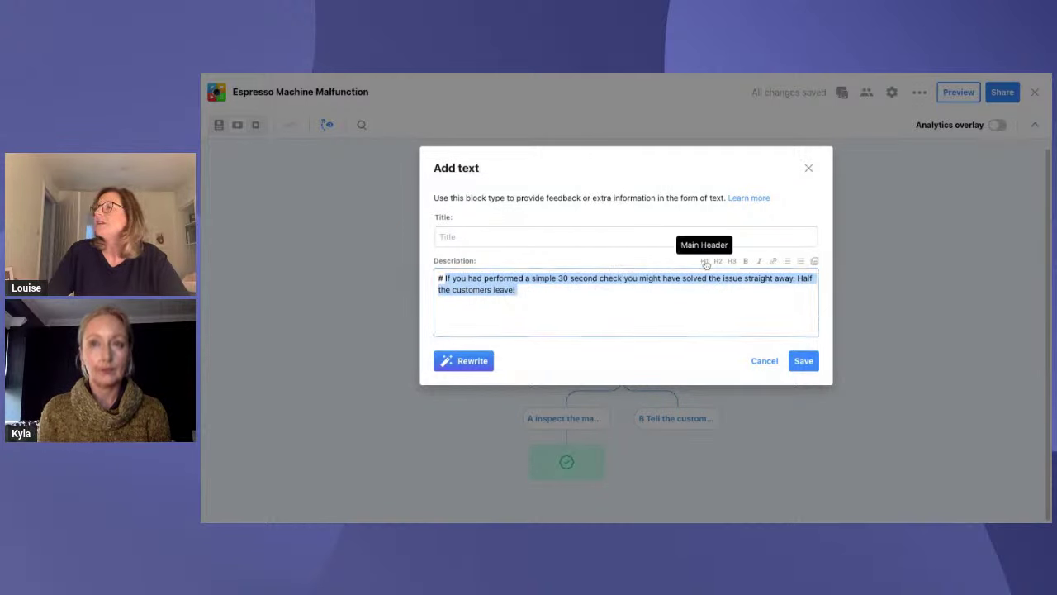
click(548, 295)
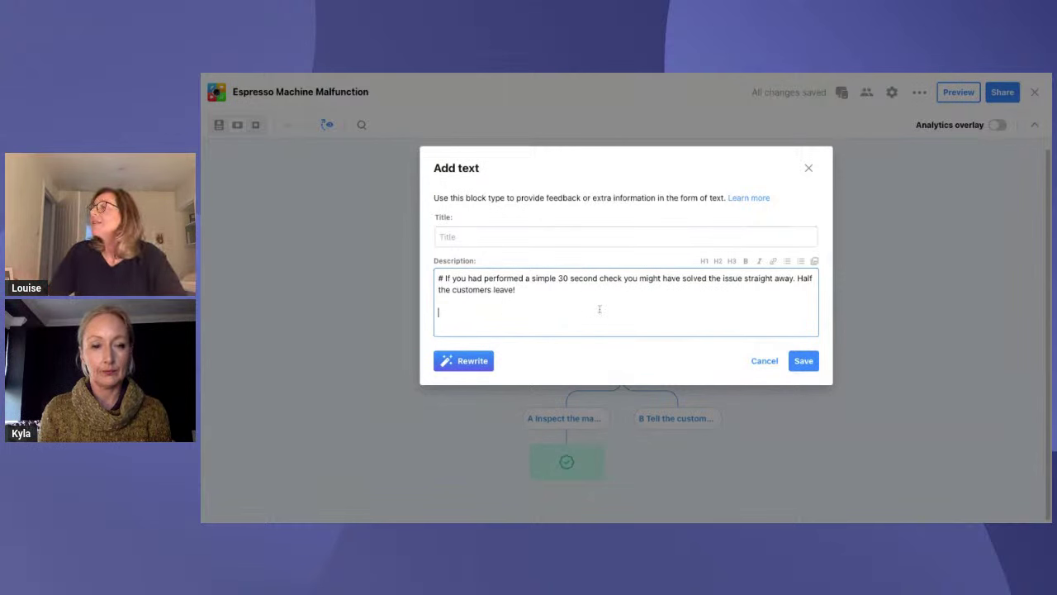
click(814, 262)
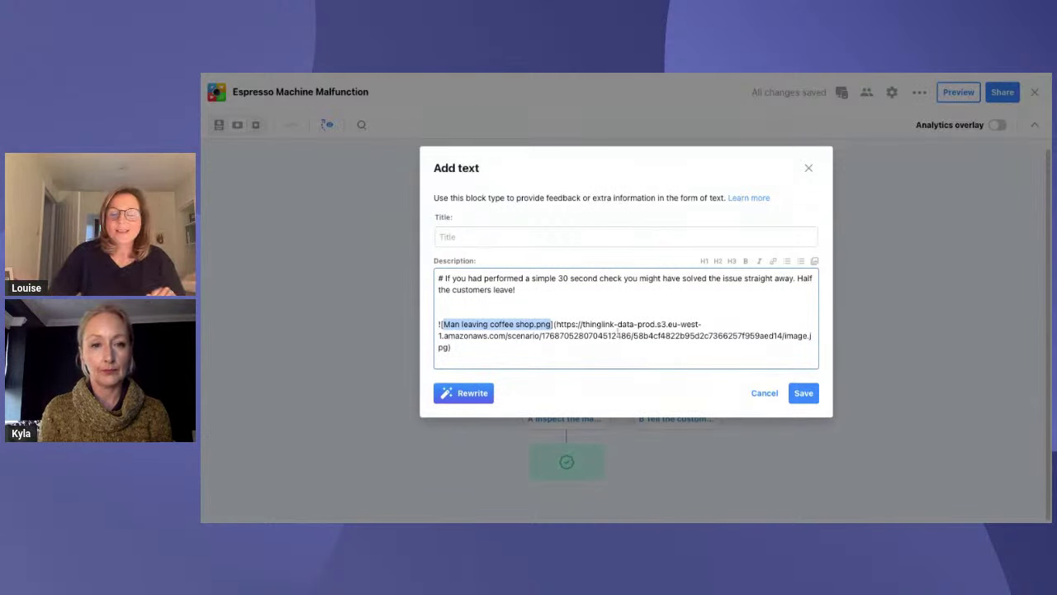
Title the text block "Oh Dear!" and save it under branch B.
click(486, 236)
text(Oh Dear!)
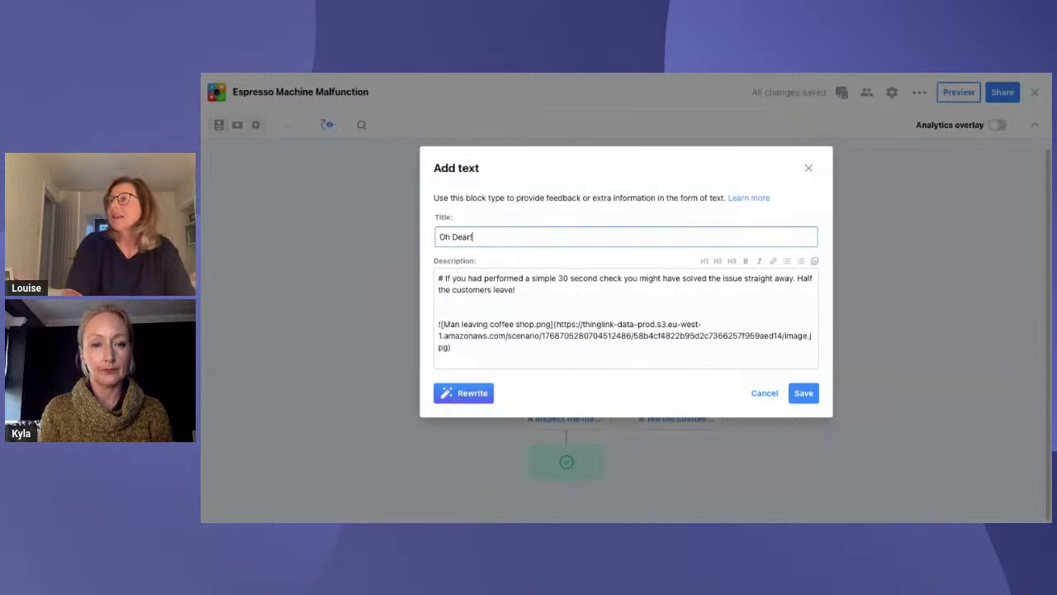
click(803, 393)
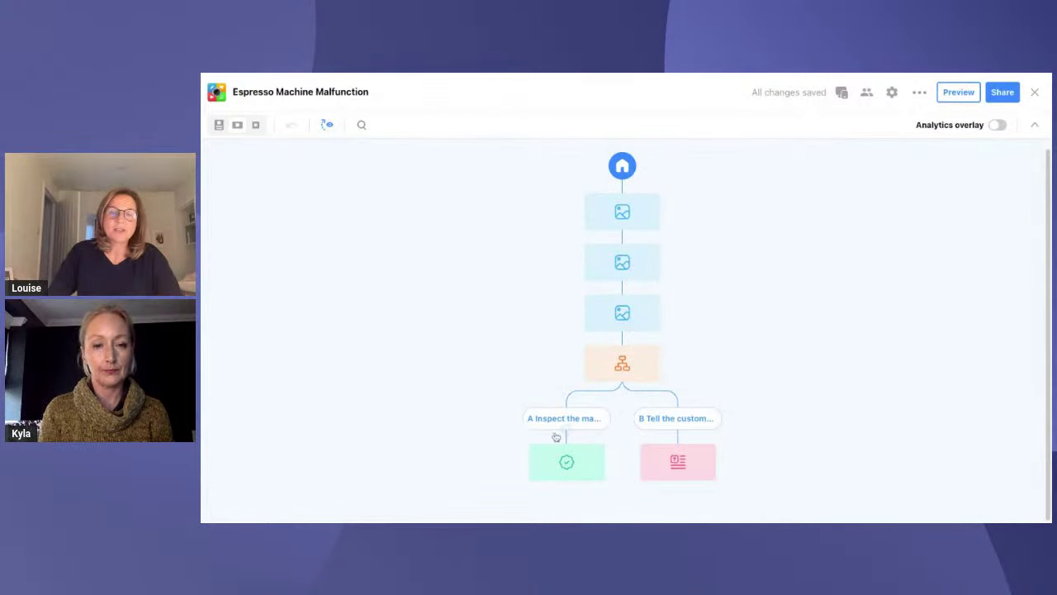
Set a 20-second timer on the "What do you do?!" branching block.
mouse_move(622, 364)
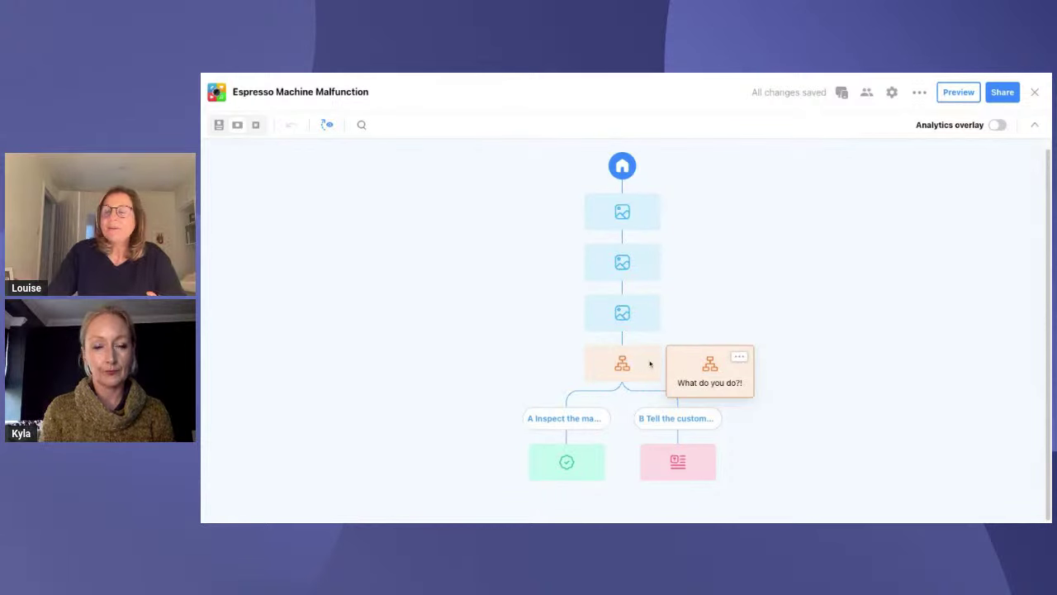
click(739, 356)
click(694, 396)
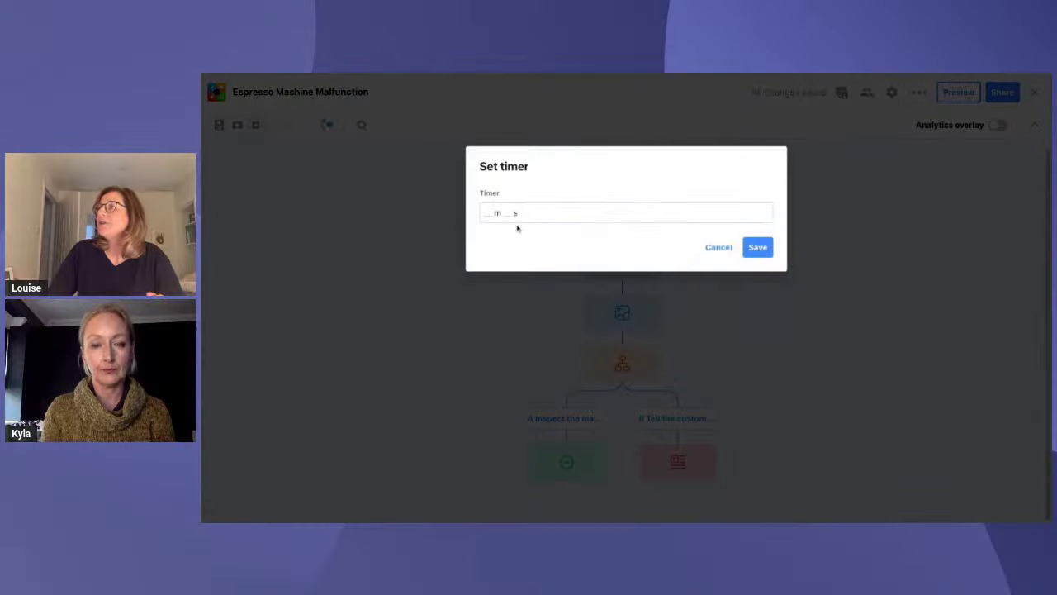
text(20s)
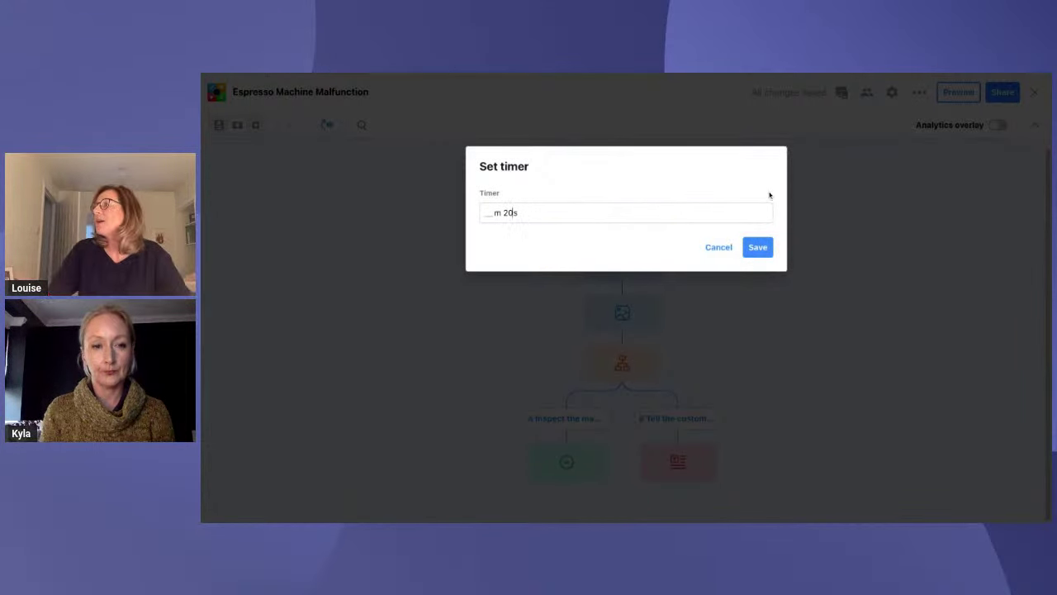
click(756, 247)
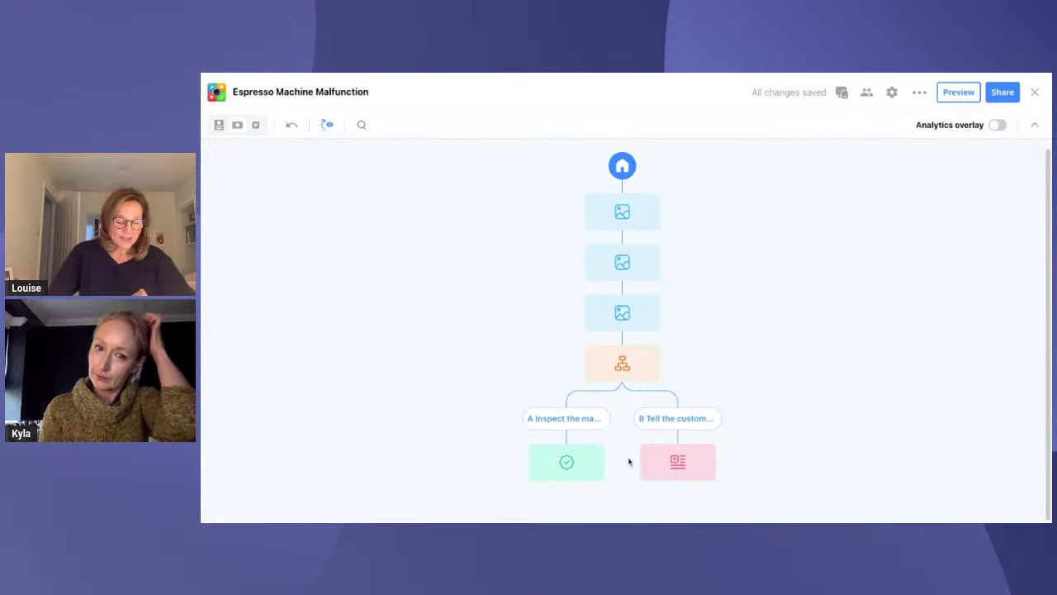
Add an untitled jump block below "Oh Dear!" that redirects the learner to the "What do you do?!" branching block.
mouse_move(666, 479)
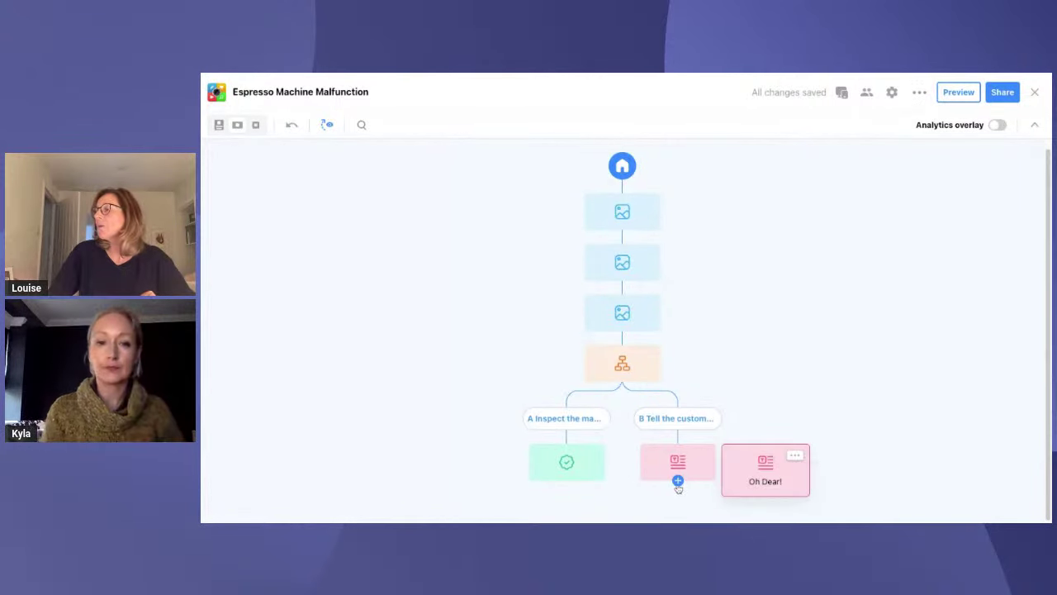
click(678, 481)
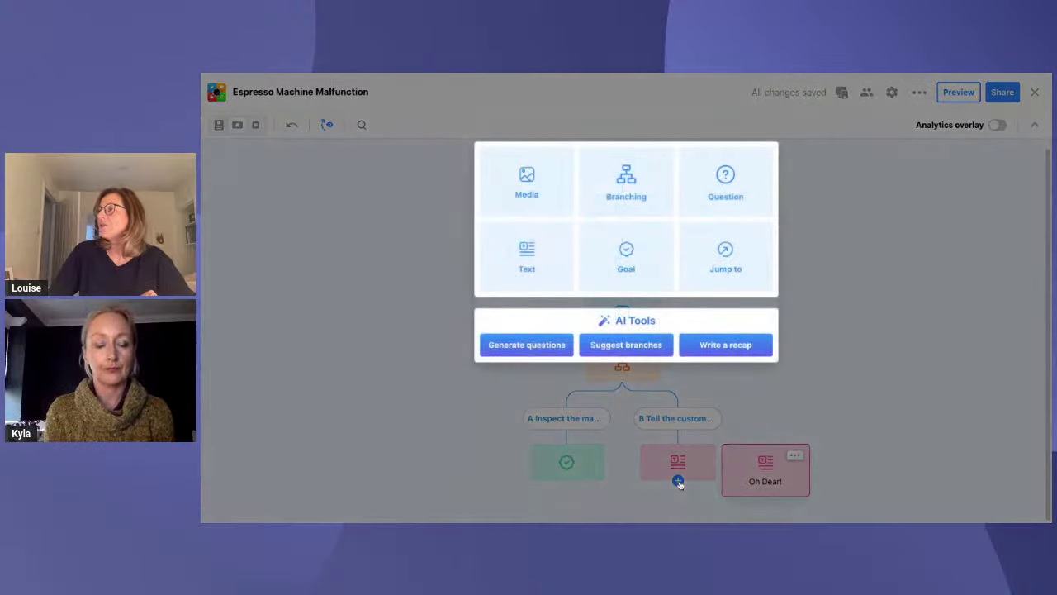
click(725, 256)
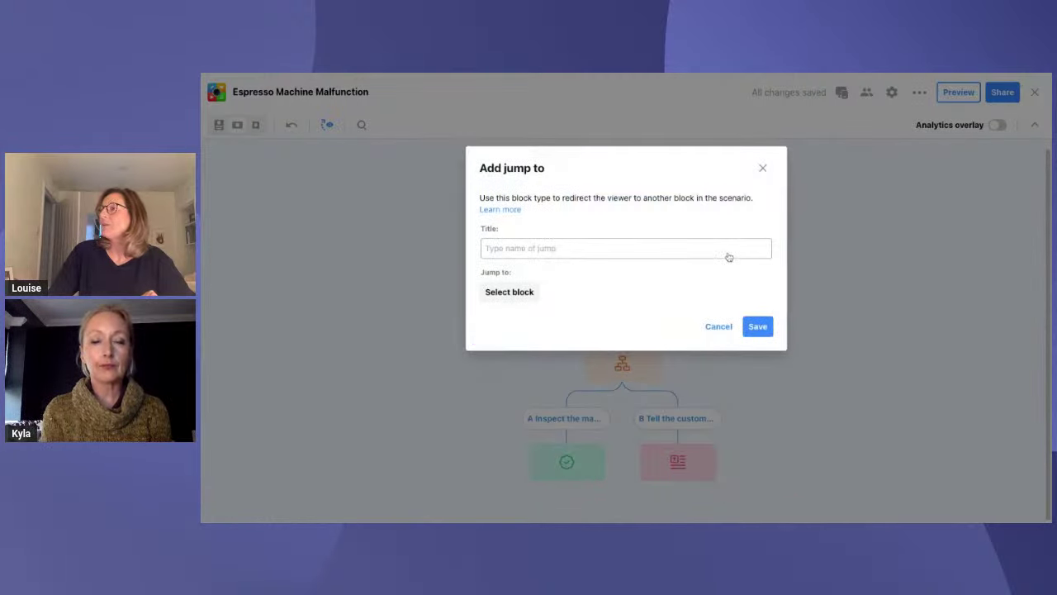
click(518, 296)
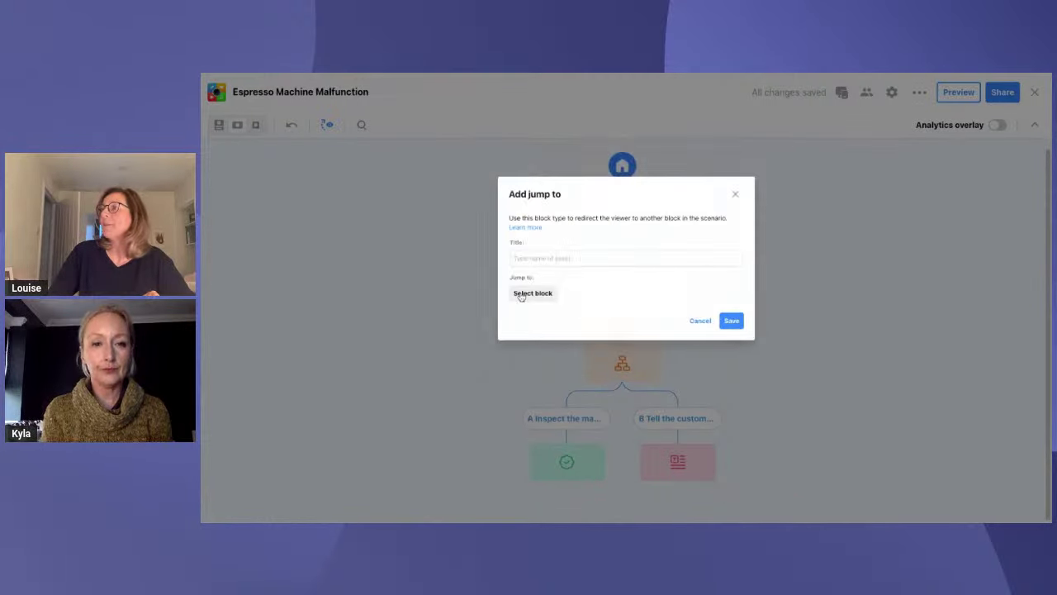
click(625, 367)
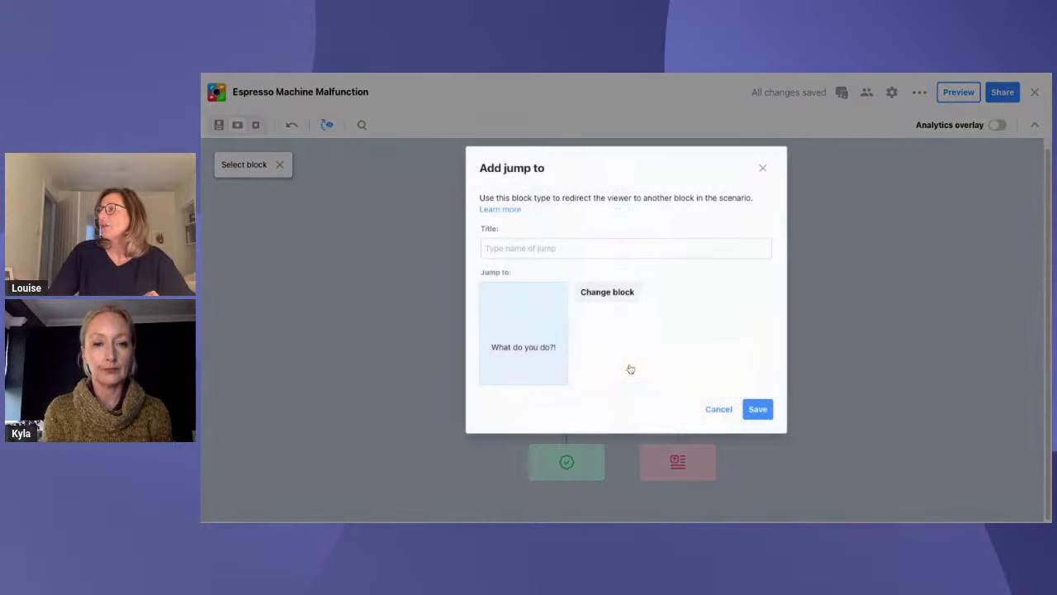
click(757, 409)
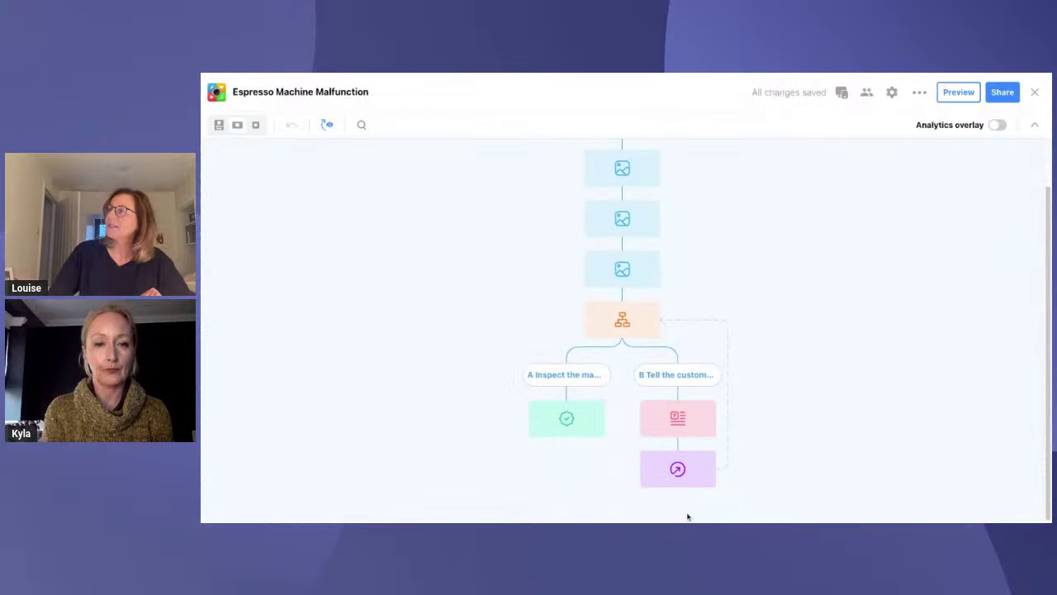
Add the "3 CHALLENGE 1" scene as a media block below the 50-point goal on branch A.
mouse_move(707, 457)
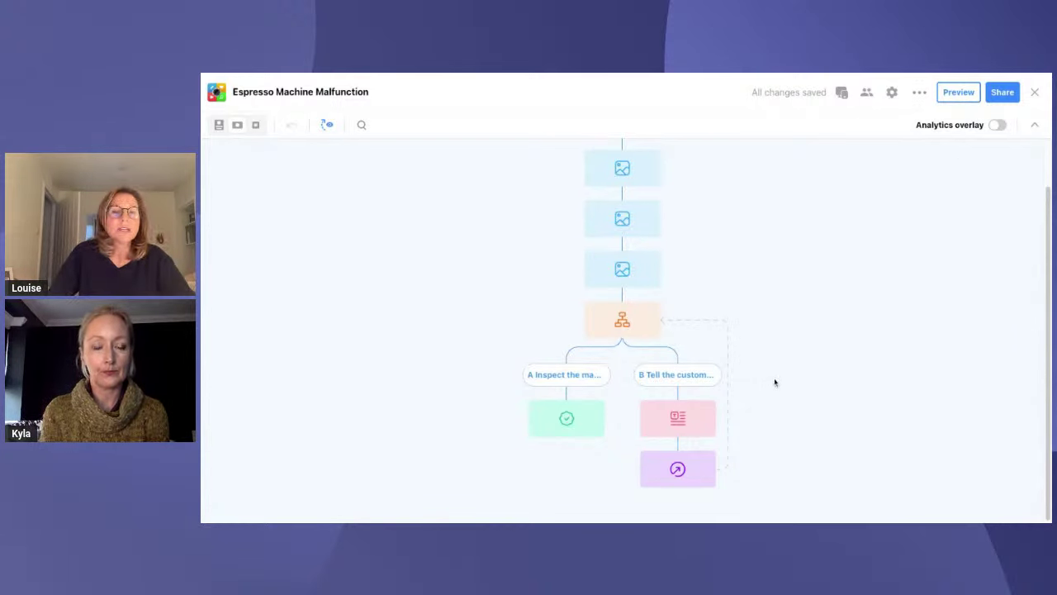
mouse_move(567, 440)
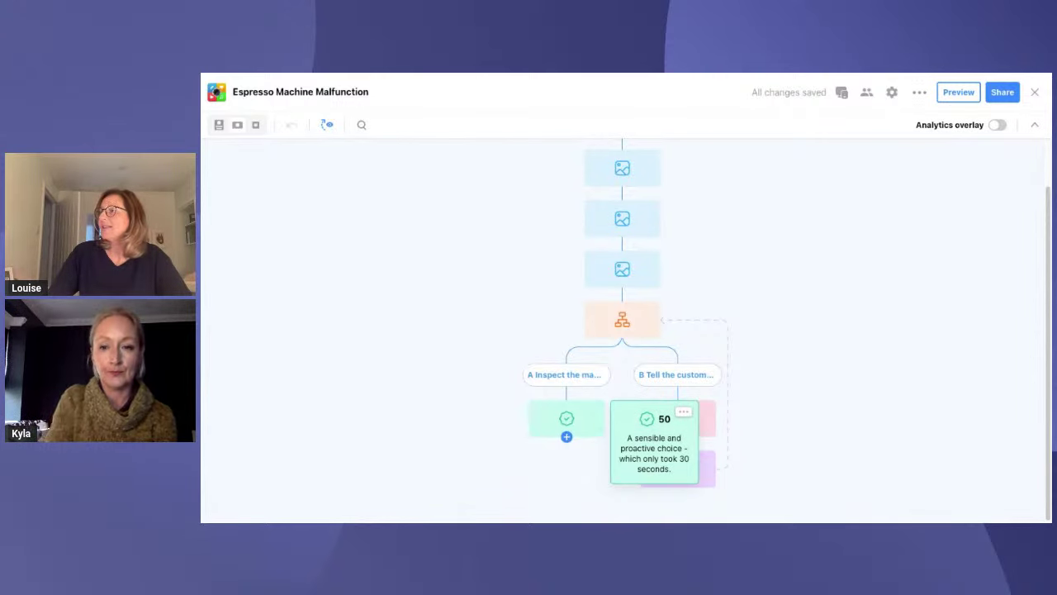
click(567, 436)
click(535, 180)
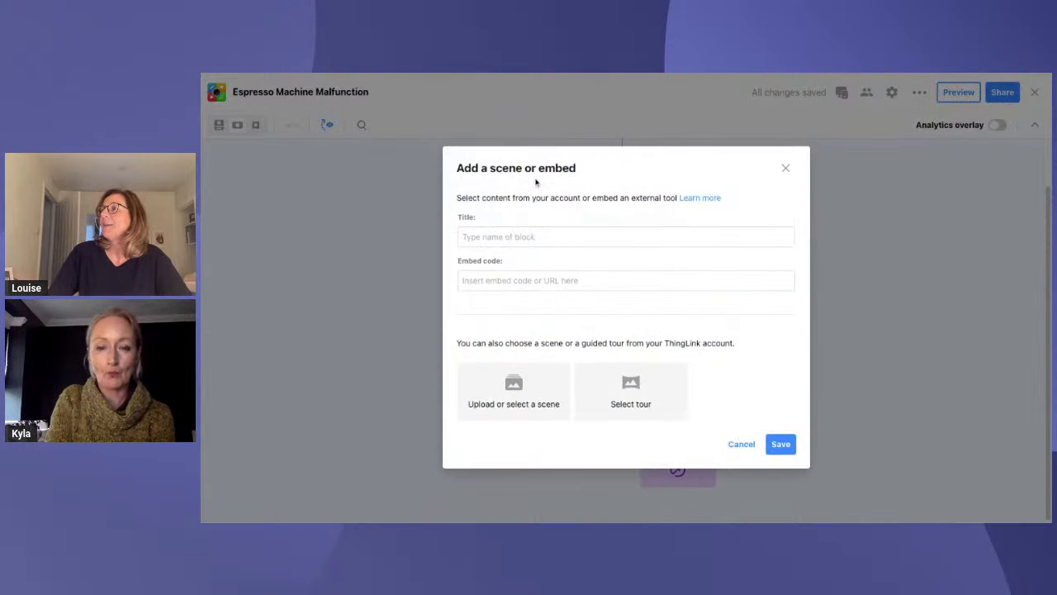
click(515, 399)
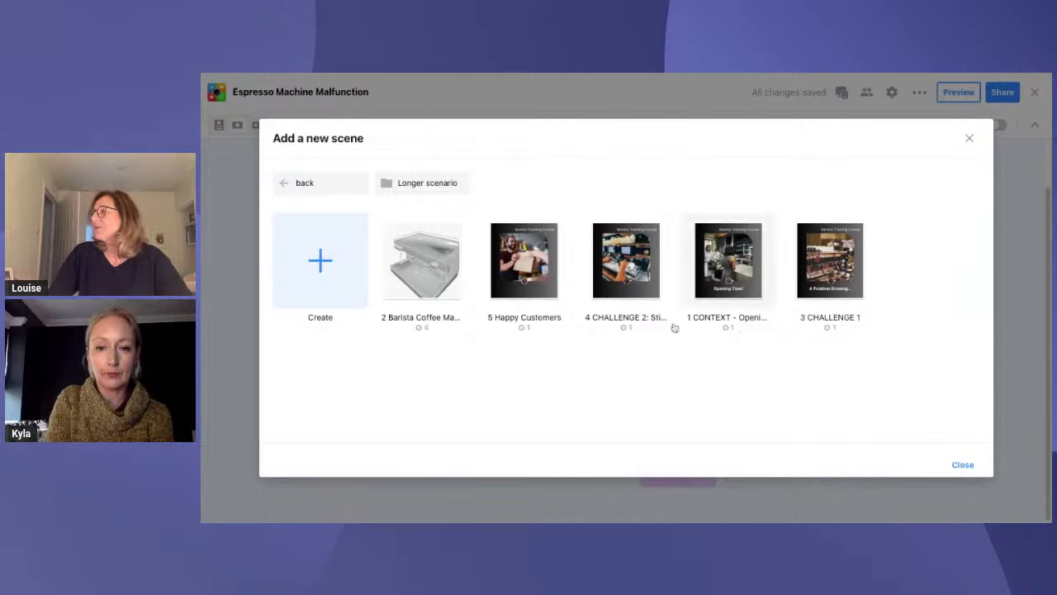
click(836, 264)
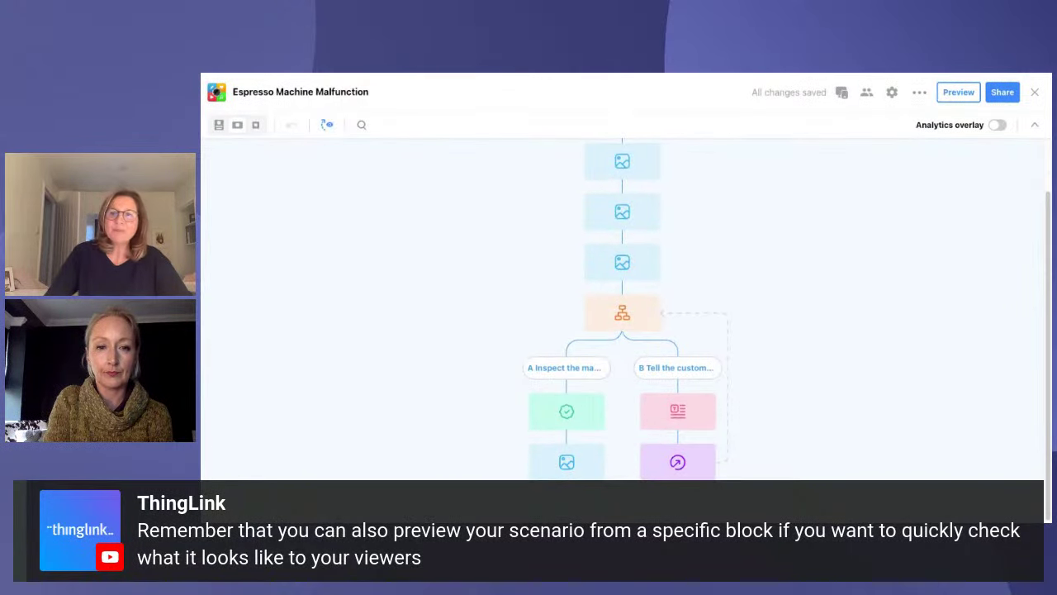
mouse_move(589, 466)
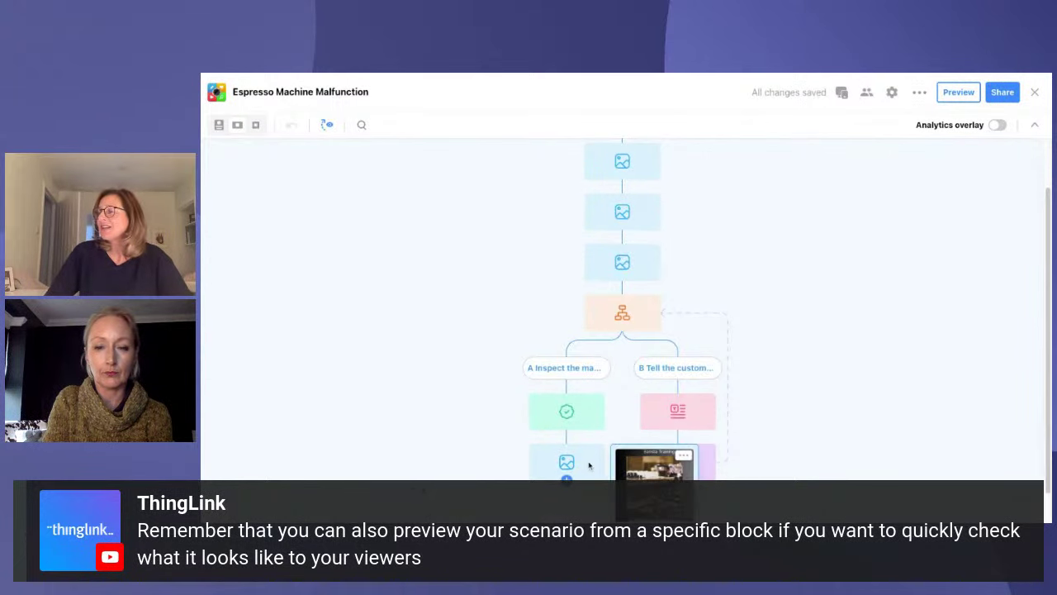
Add a simple branching block below the "3 CHALLENGE 1" media block, titled "Still not working! What do you do?".
click(567, 480)
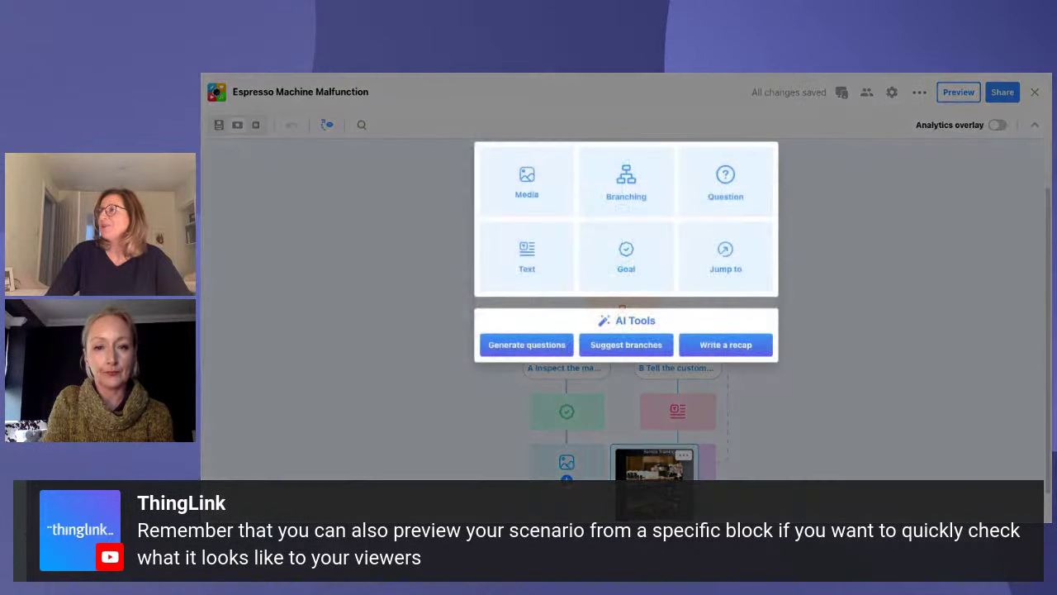
click(645, 187)
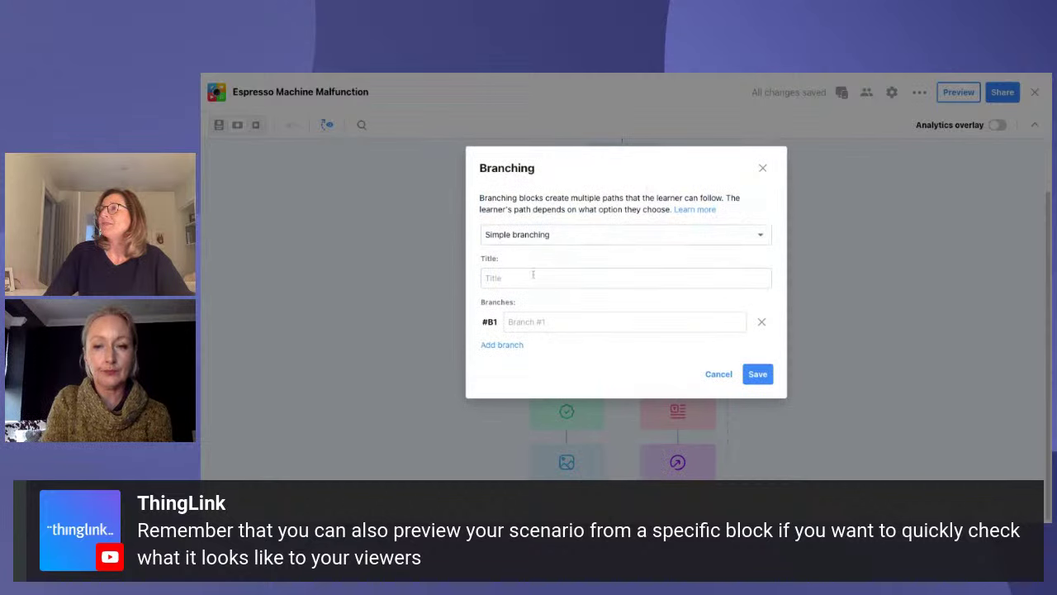
click(506, 280)
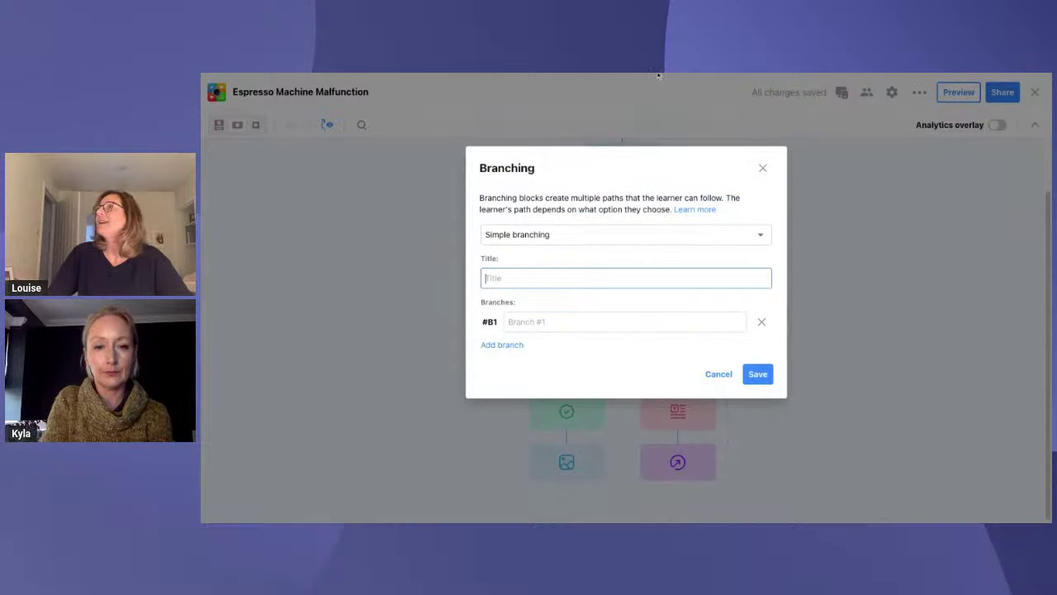
click(658, 75)
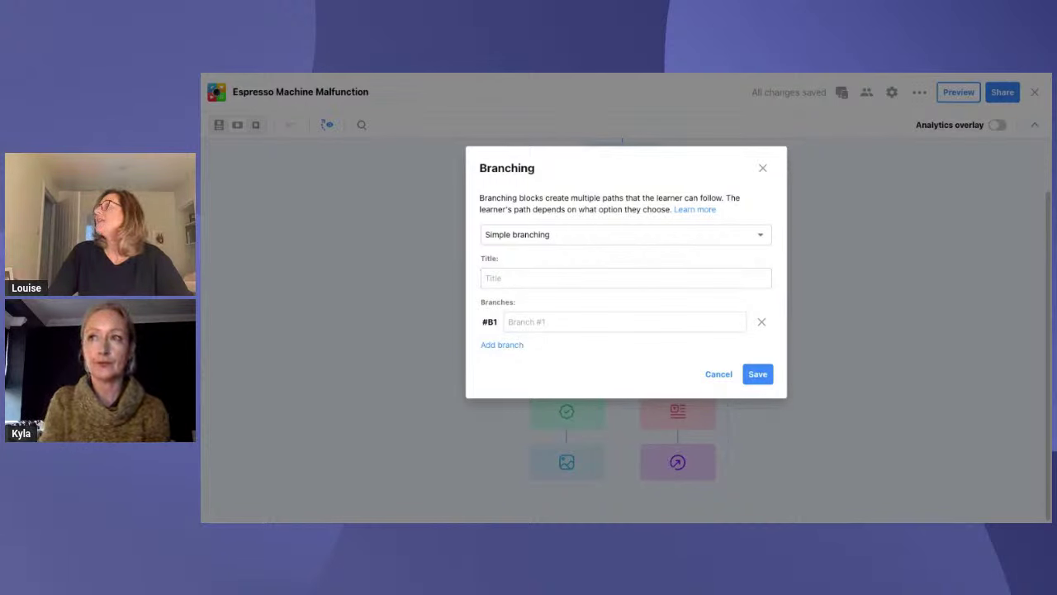
click(487, 278)
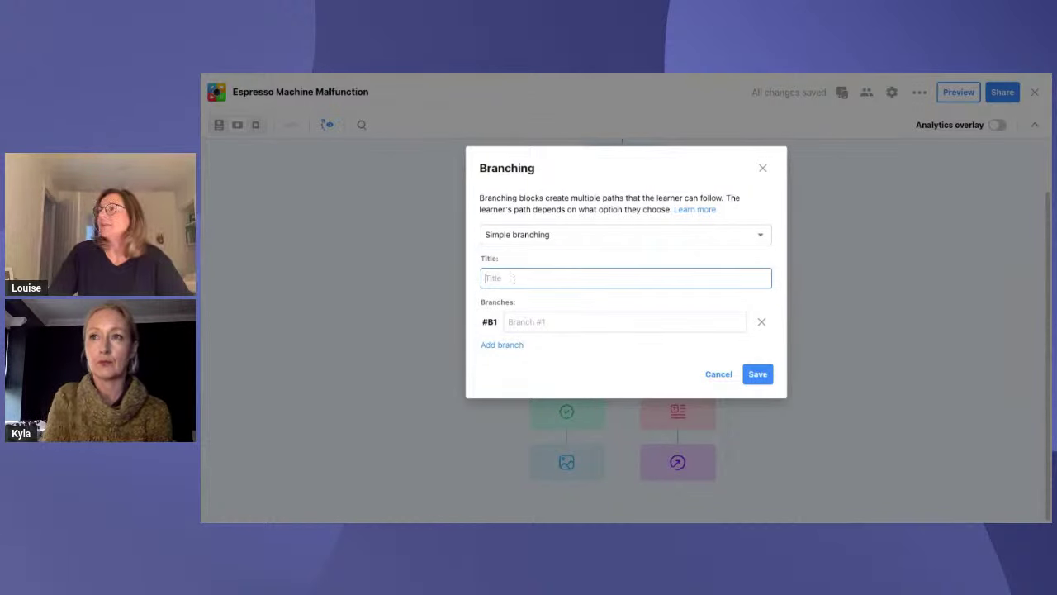
text(Still not working! What do you do?)
Name the first branch "Call for help from a colleague in the kitchen to take orders" and add a second branch.
click(694, 322)
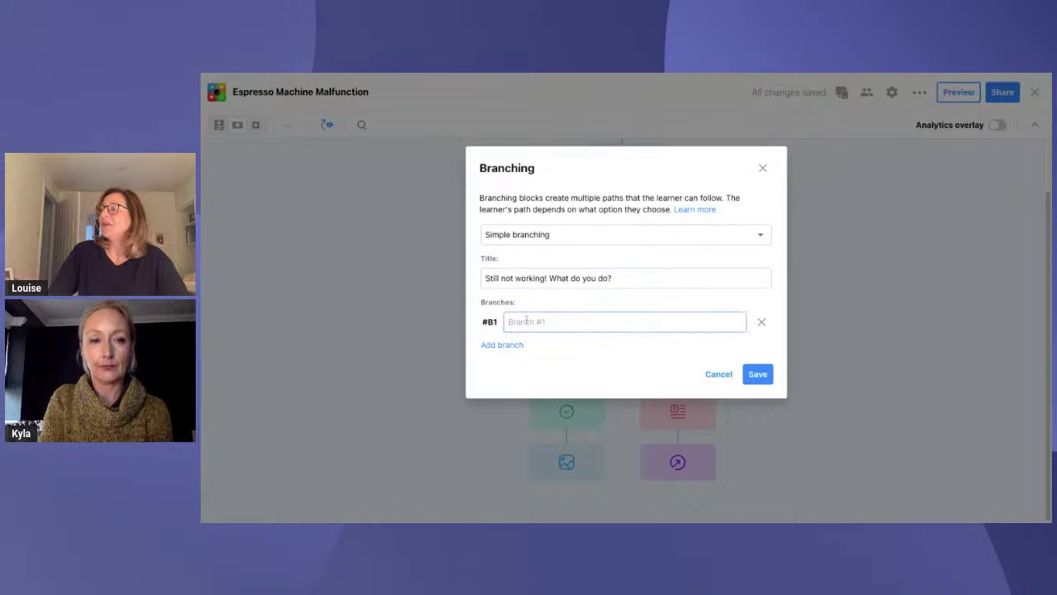
text(Call for help from a colleague in the kitchen to take orders)
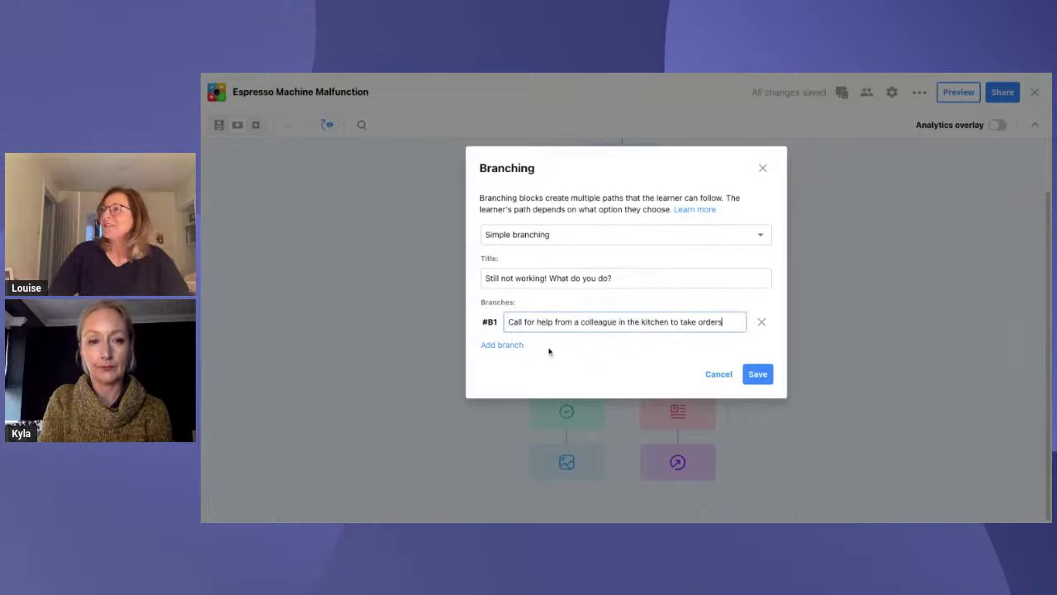
click(518, 344)
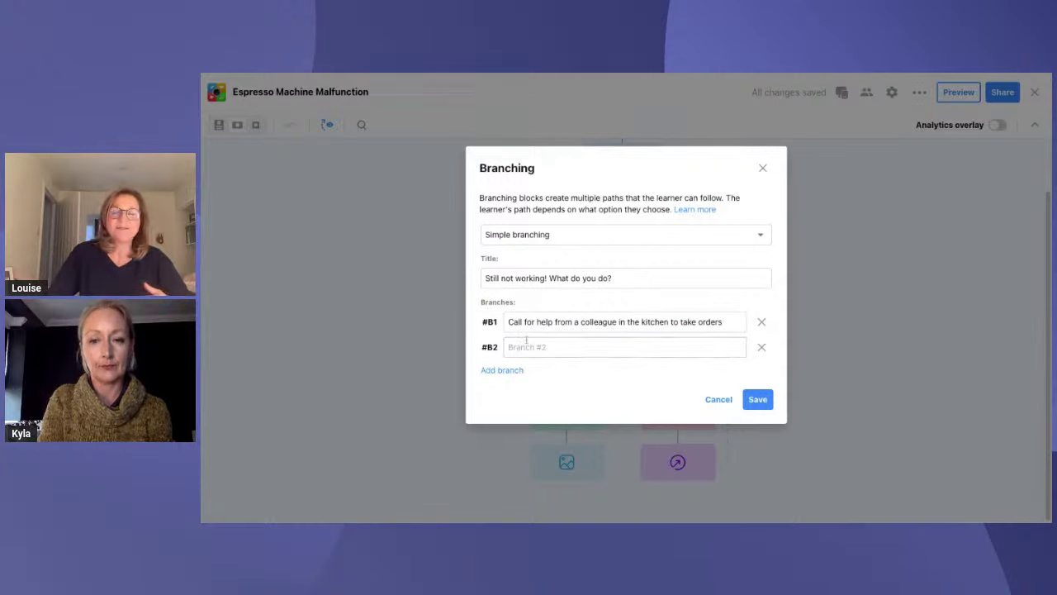
Name the second branch "Power the machine off and on in the hope that it will reset itself." and save the branching block.
click(526, 346)
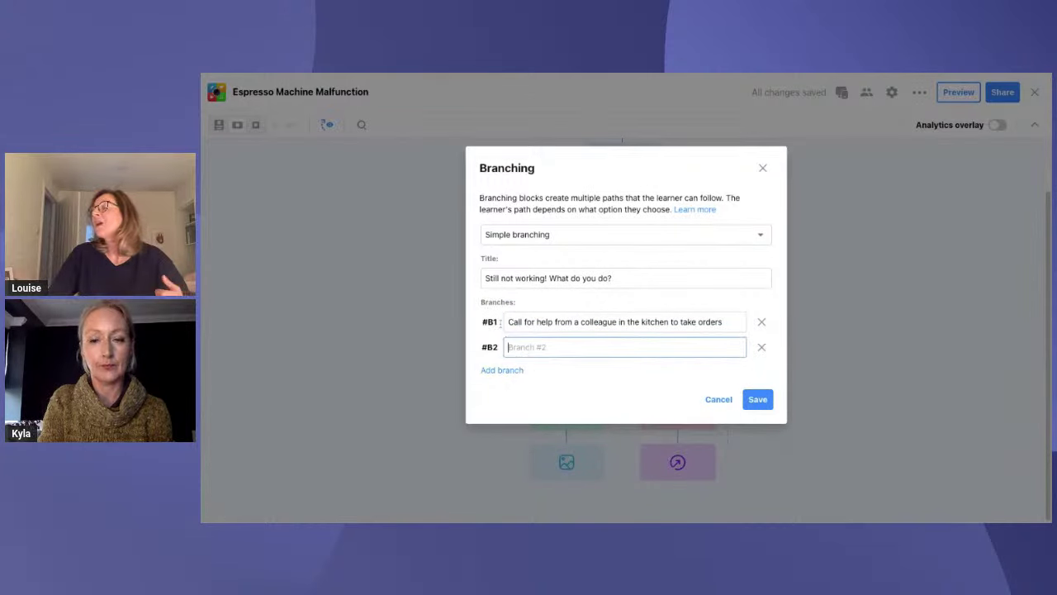
click(330, 74)
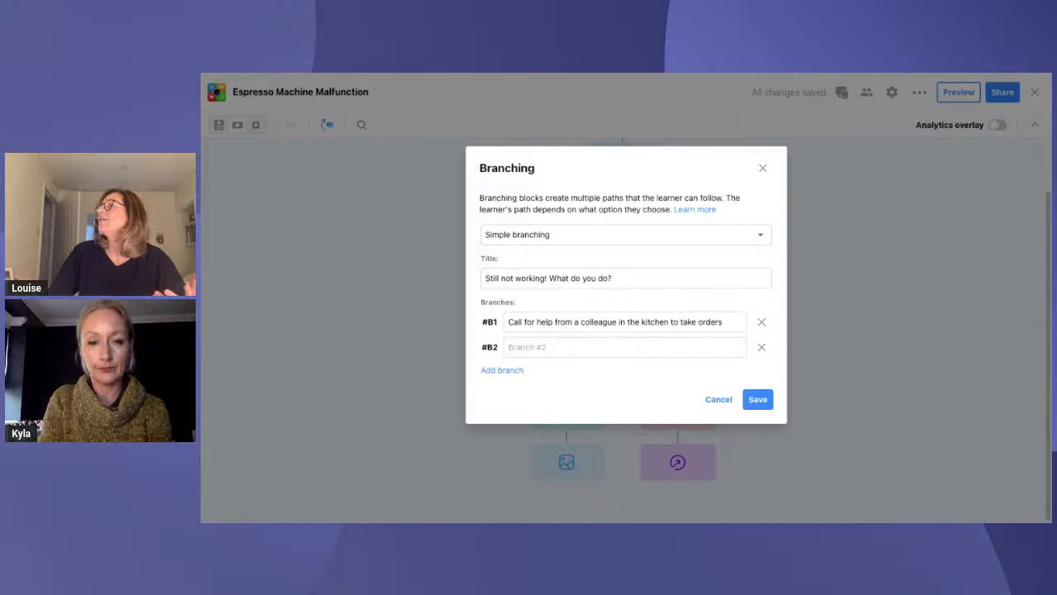
click(537, 343)
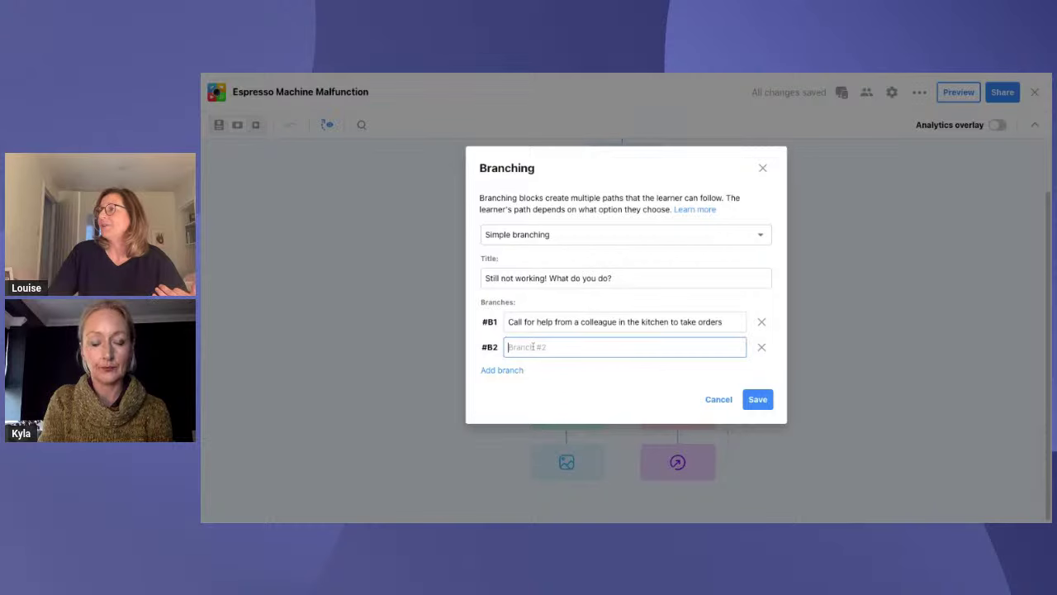
text(Switch the machine off and on in the hope that it will reset itself)
click(758, 398)
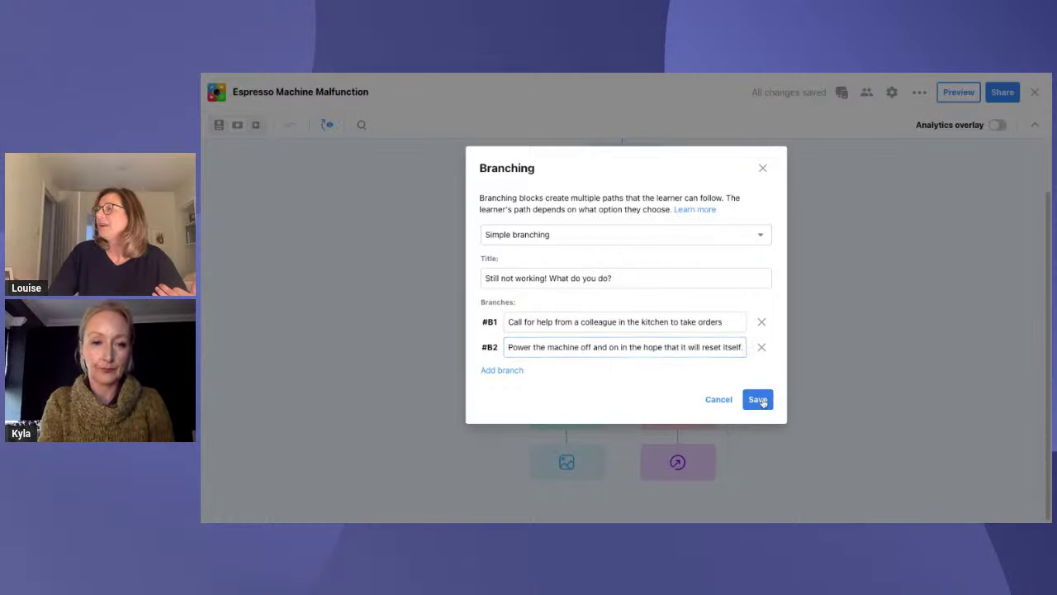
scroll(457, 246, down, 1)
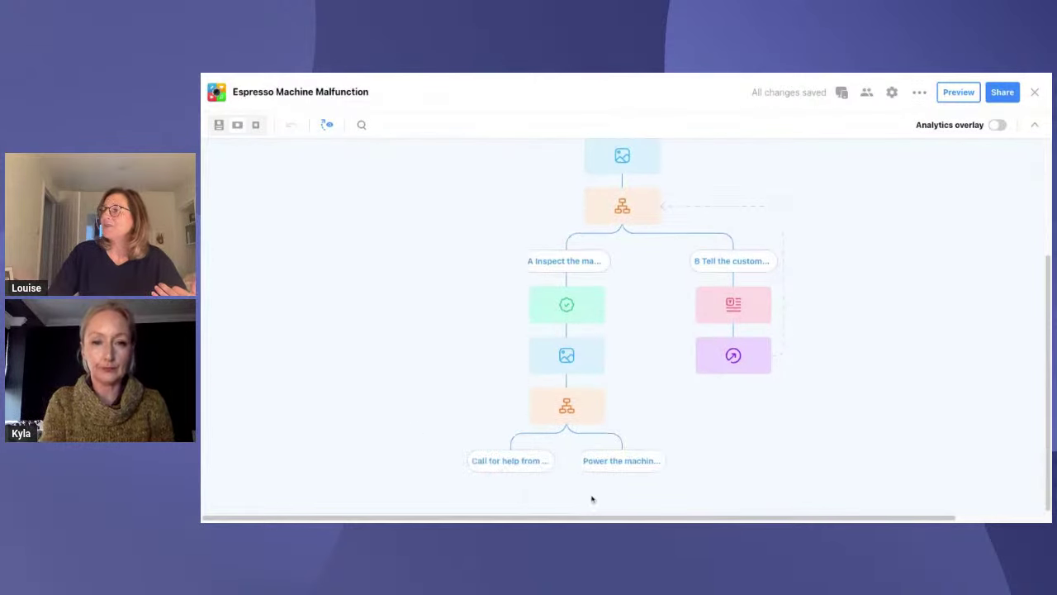
Set a 20-second timer on the "Still not working! What do you do?" branching block.
mouse_move(490, 469)
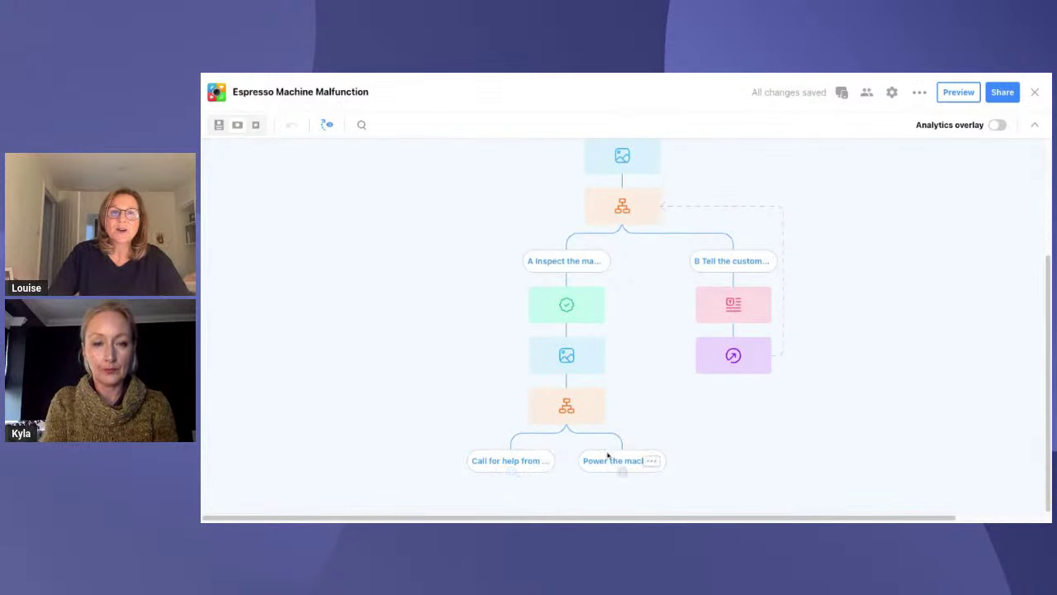
mouse_move(597, 401)
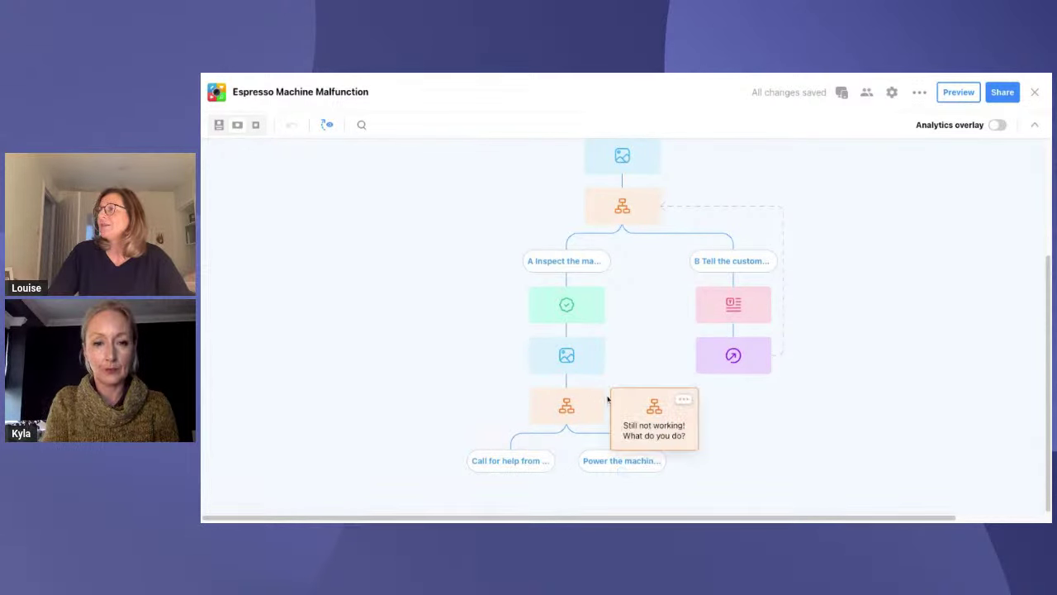
click(683, 403)
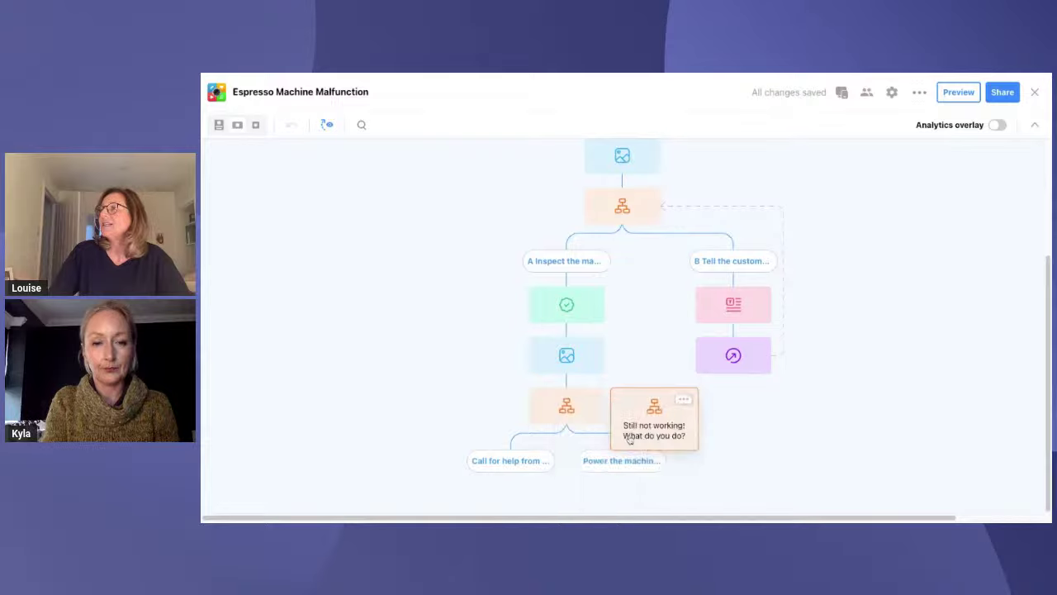
click(630, 438)
click(512, 212)
text(20)
click(757, 247)
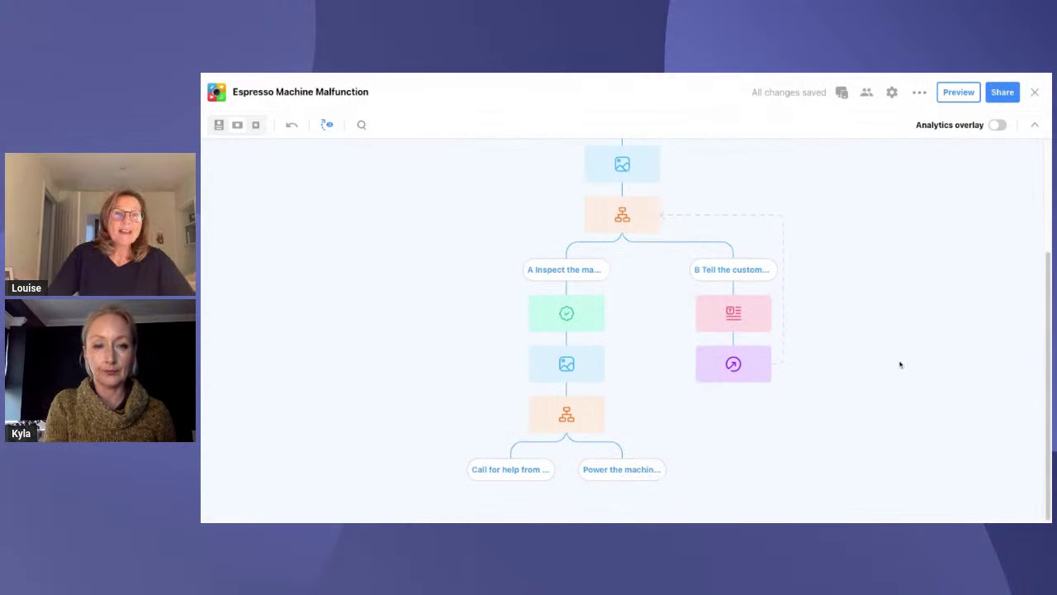
Add a text block under the power off-and-on branch, describing cross customers still waiting who have put the whole situation on social media.
mouse_move(621, 481)
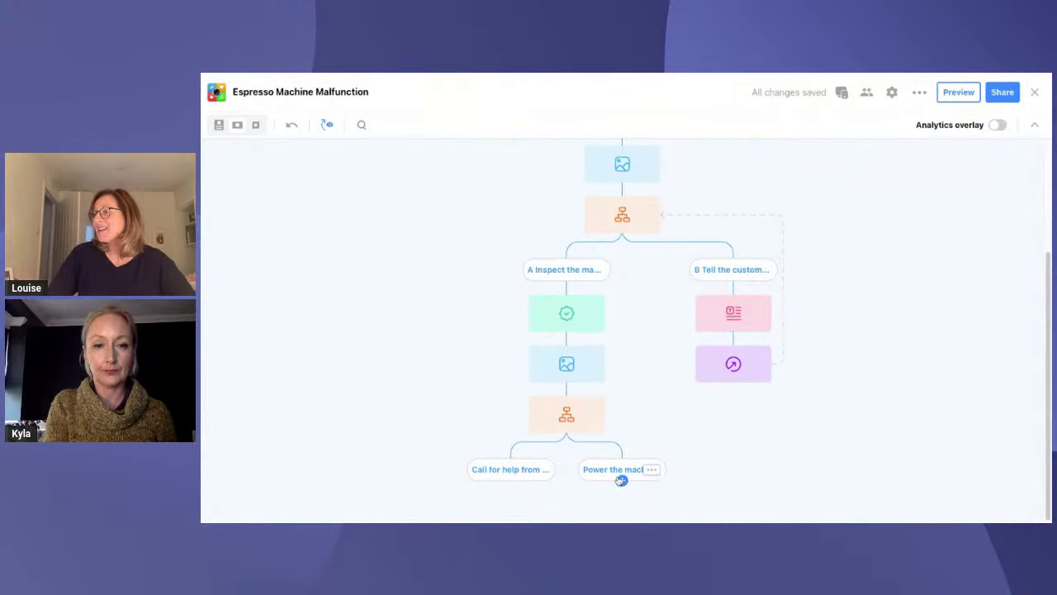
click(622, 480)
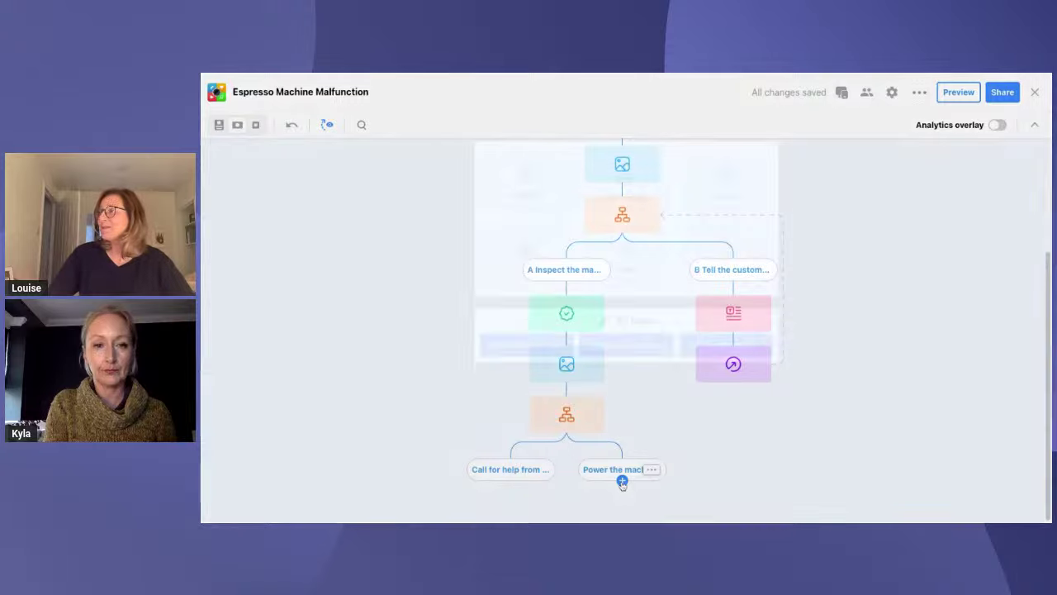
click(529, 261)
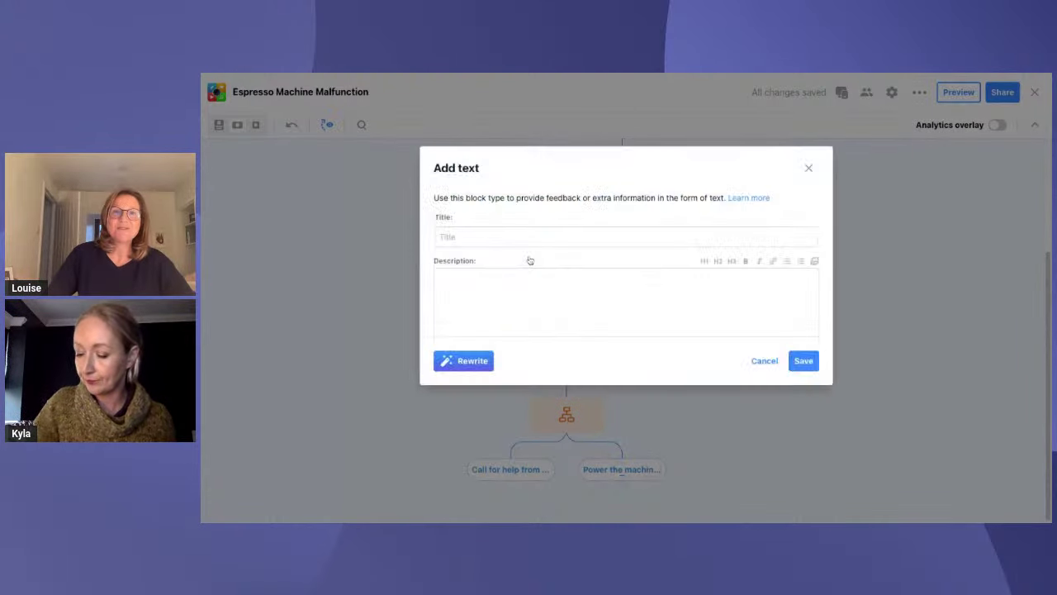
click(489, 273)
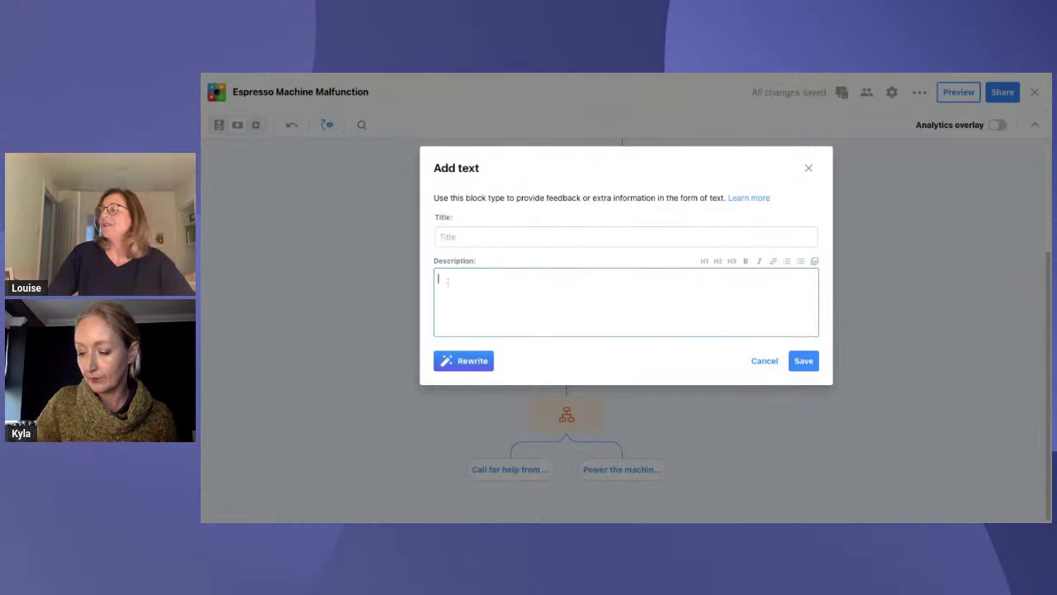
text(Half the remaining customers start to get cross that they are still waiting - they didn't want coffee anyway! And they have just put the whole situation on social media!!)
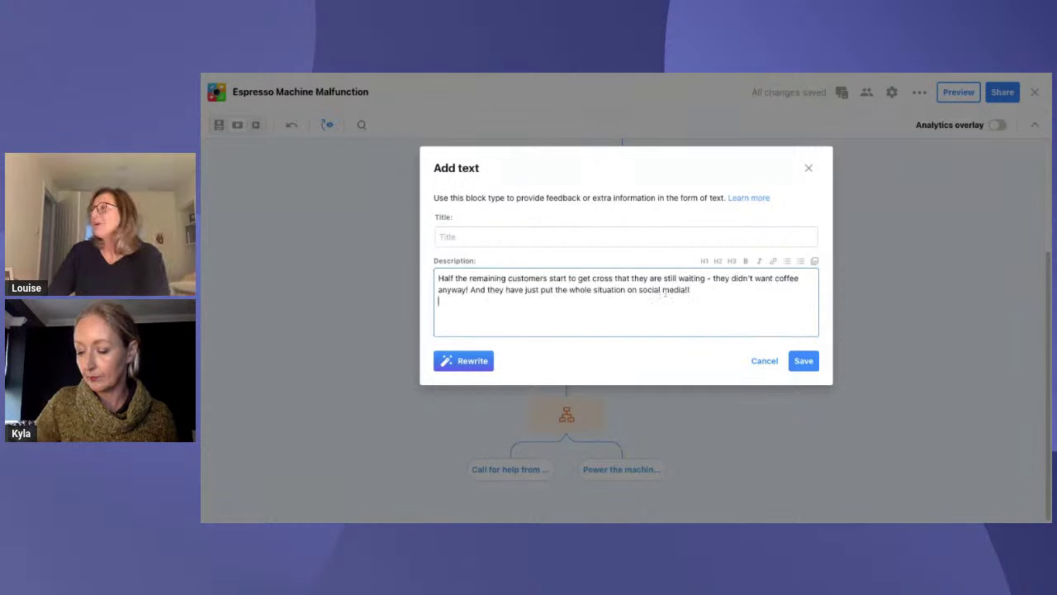
Copy the description text and make it a level-one heading, then insert the image "Angry Texter.png" into the description.
triple_click(703, 291)
key(ctrl+c)
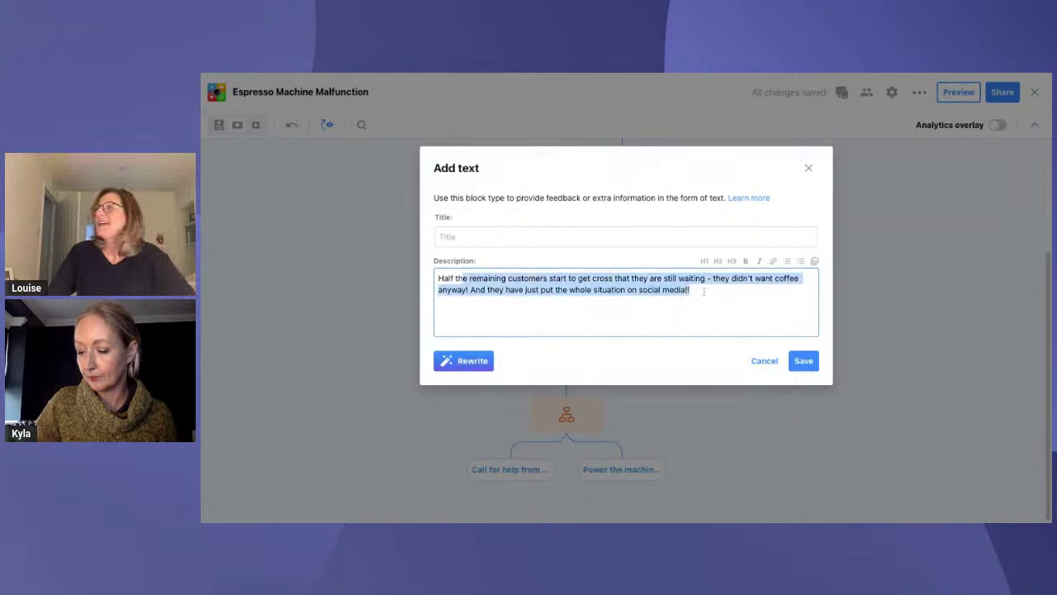
click(704, 261)
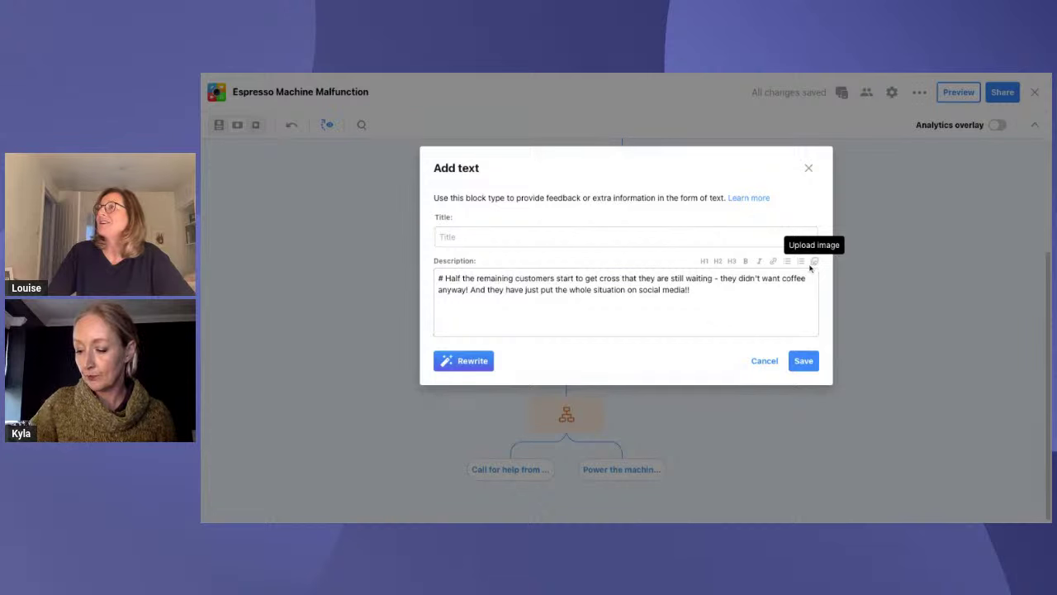
click(810, 266)
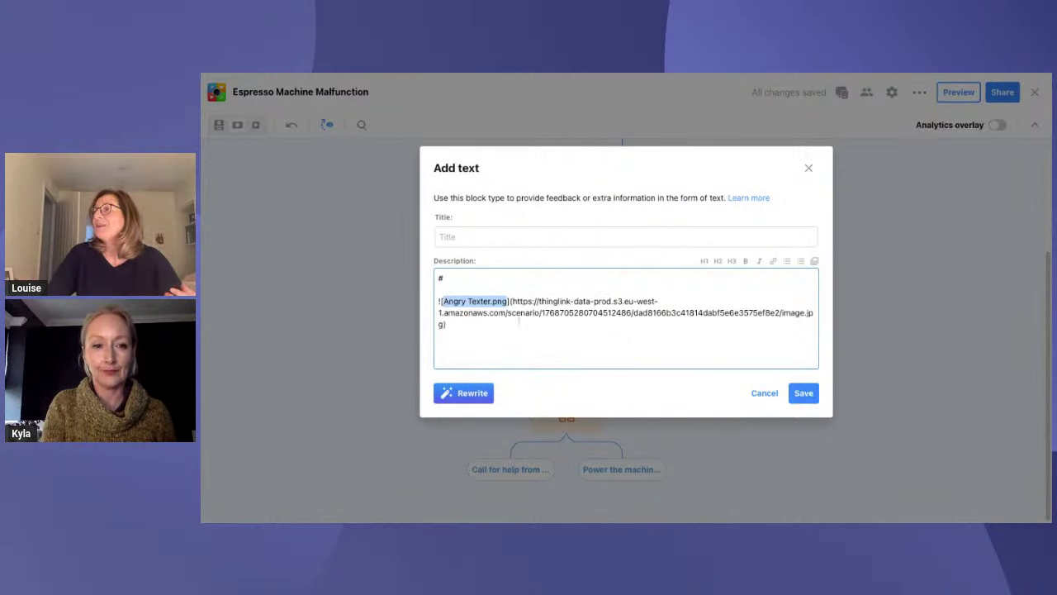
Paste the copied customer text back into the heading above the image, end it with a line break, and save the text block.
click(493, 280)
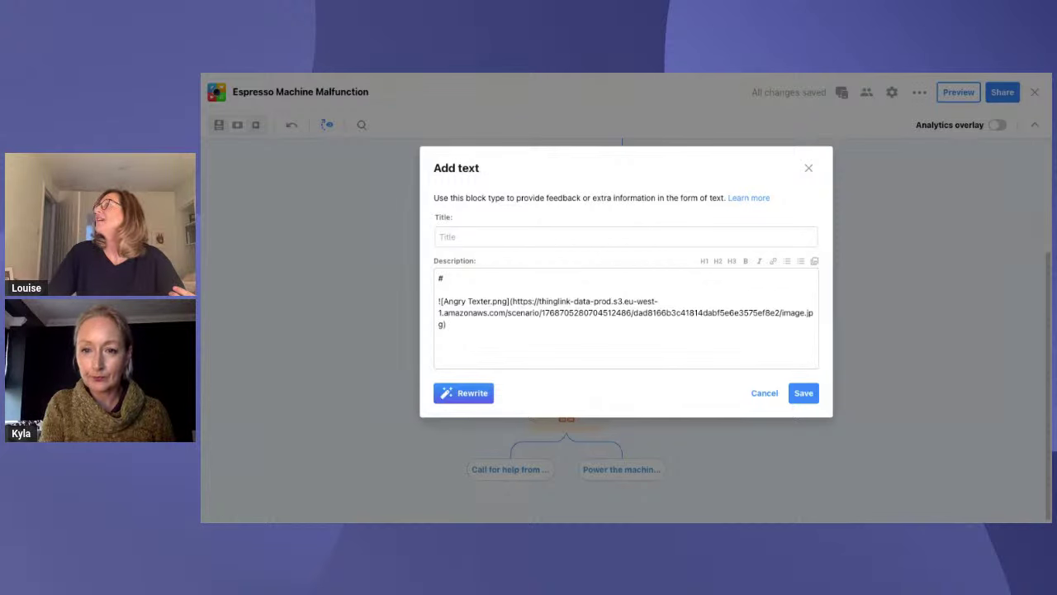
click(512, 285)
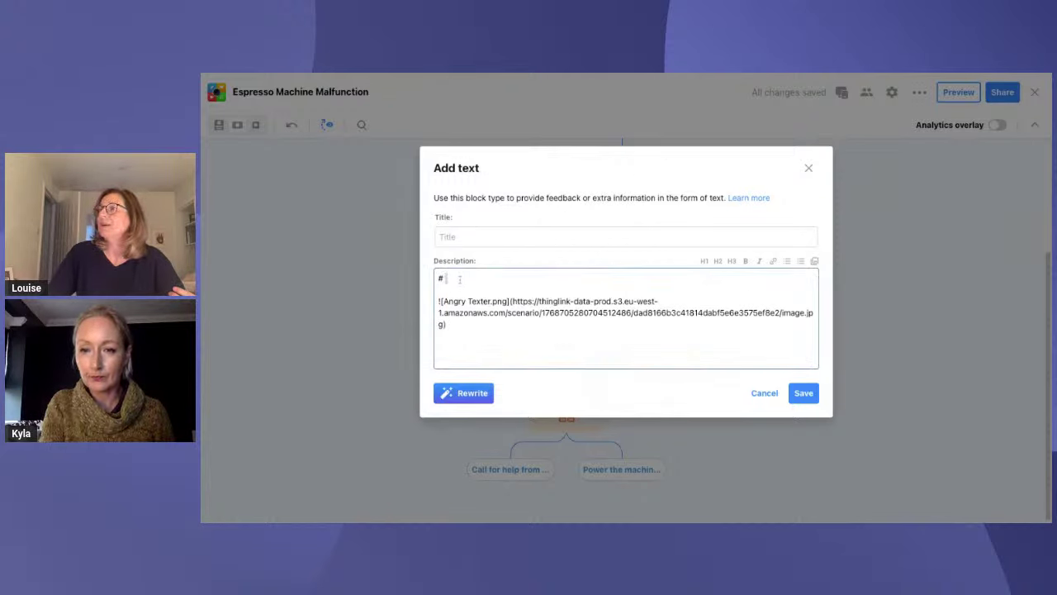
key(ctrl+v)
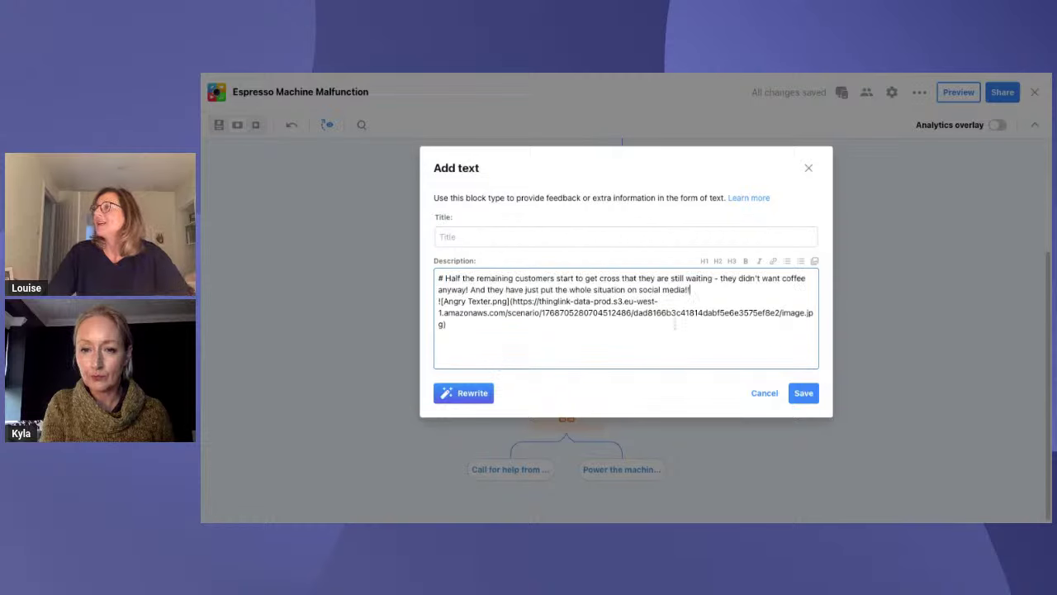
key(Return)
click(804, 403)
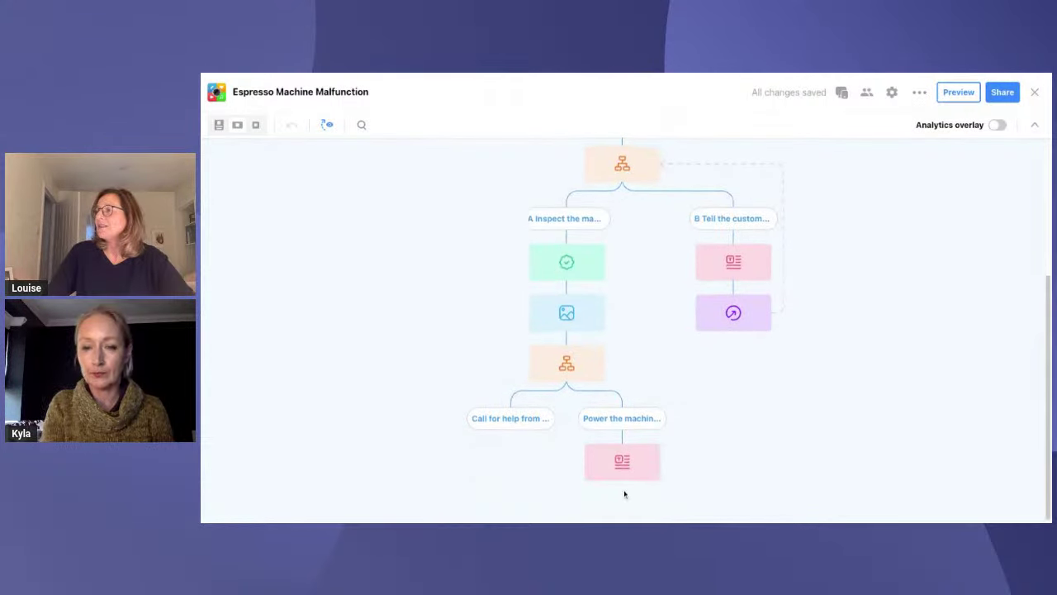
Add an untitled jump block below the new text block that redirects to the "Still not working! What do you do?" branching block.
click(623, 480)
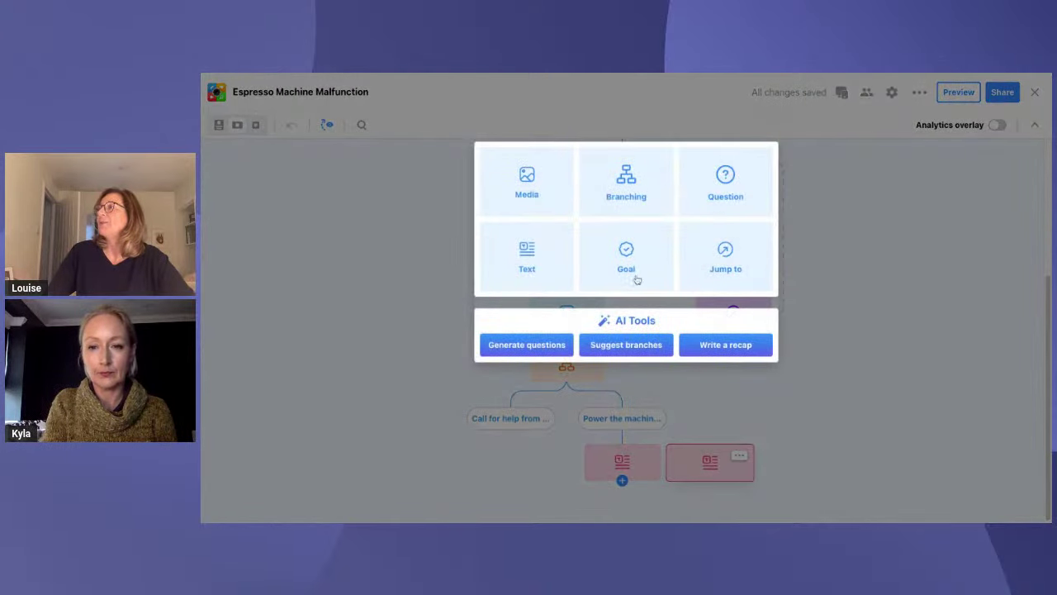
click(726, 263)
click(520, 294)
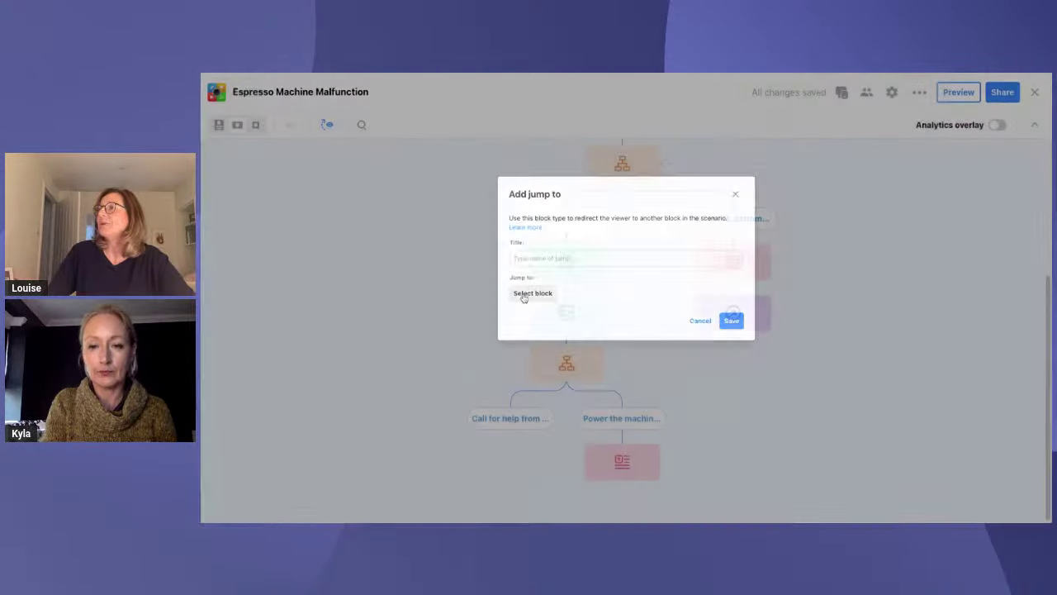
click(584, 367)
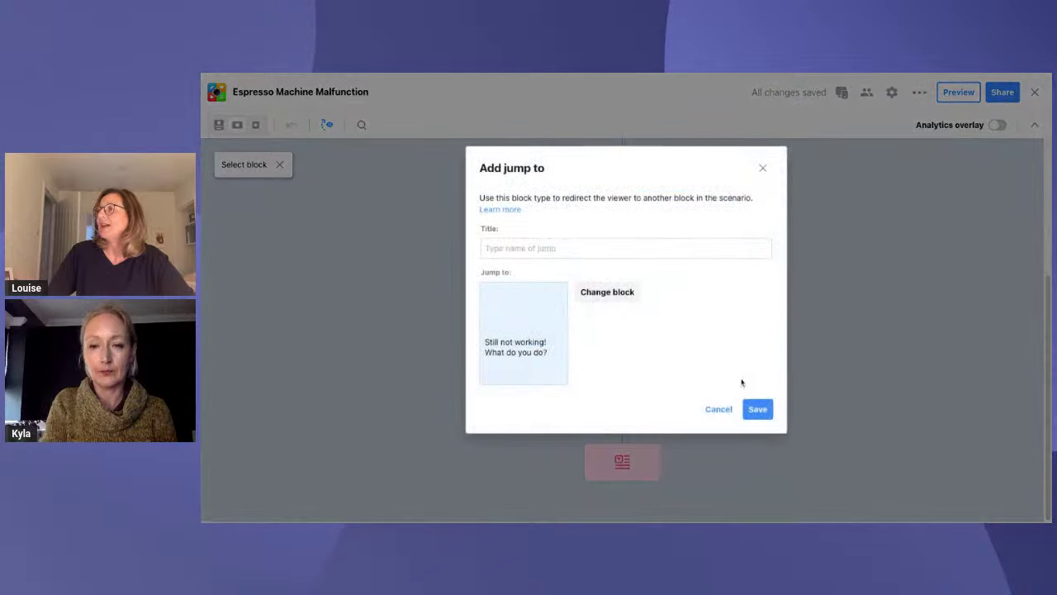
click(756, 407)
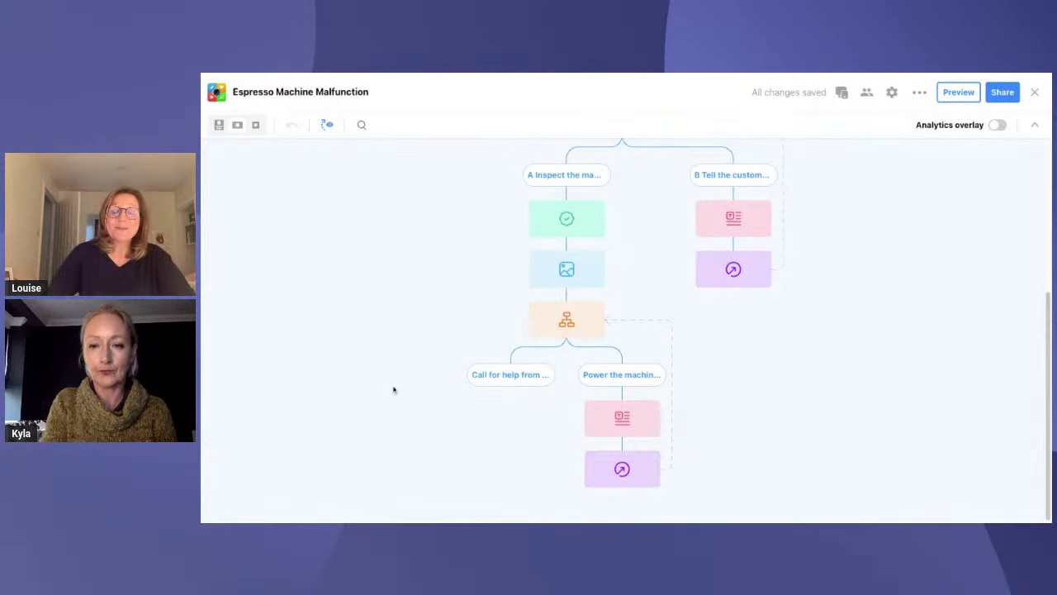
Add a goal titled "well done" with a score of 50 under the call for help branch.
click(511, 385)
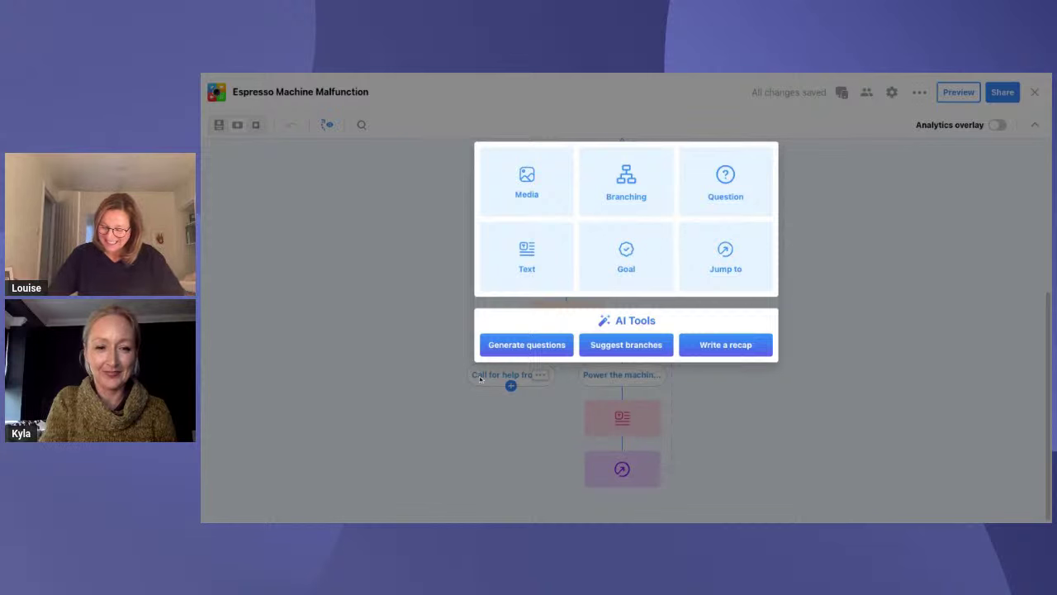
click(627, 257)
click(509, 286)
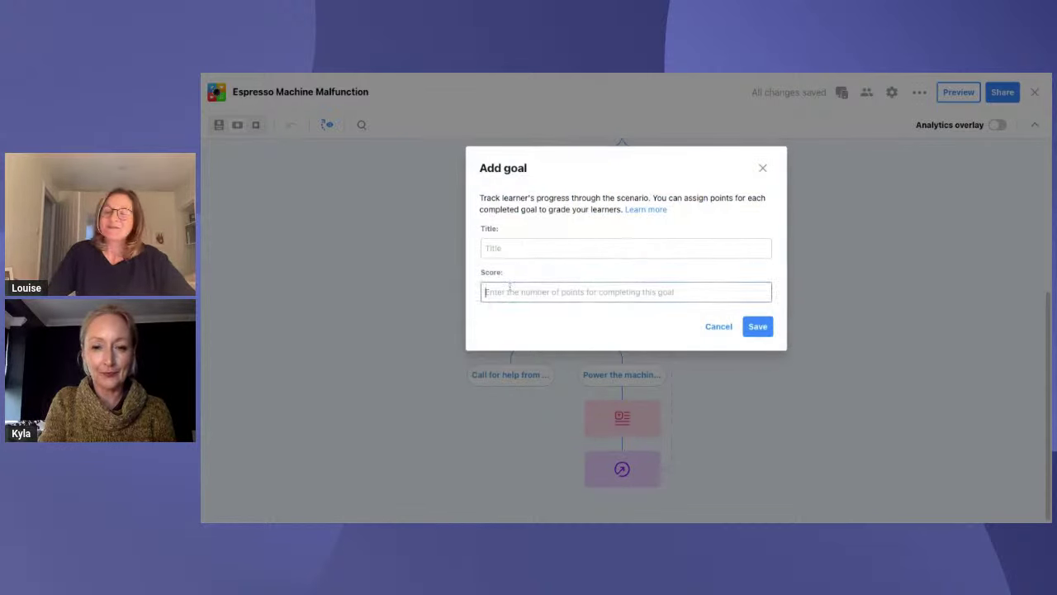
text(5)
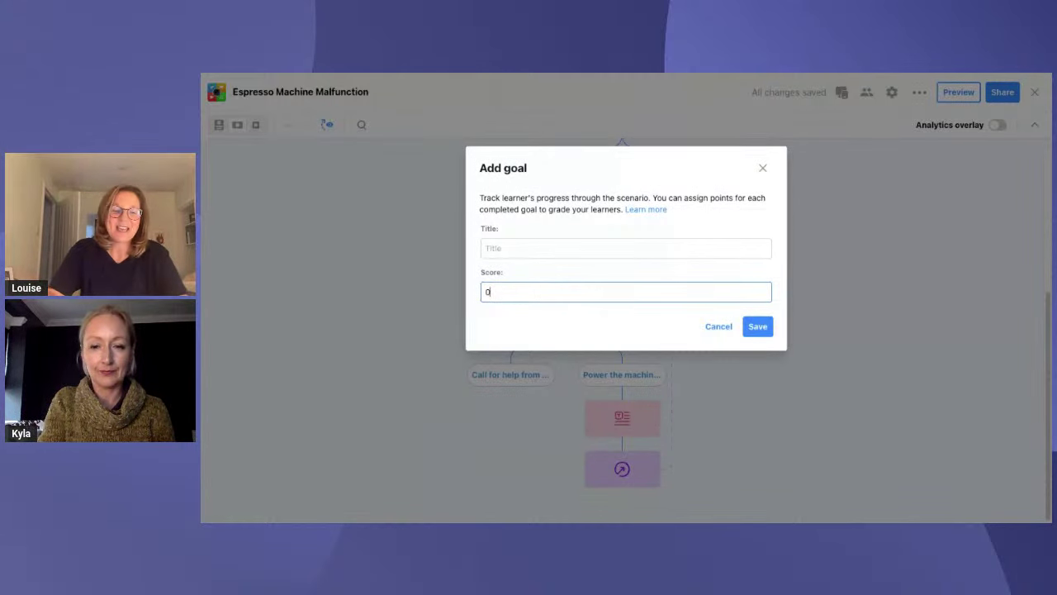
text(0)
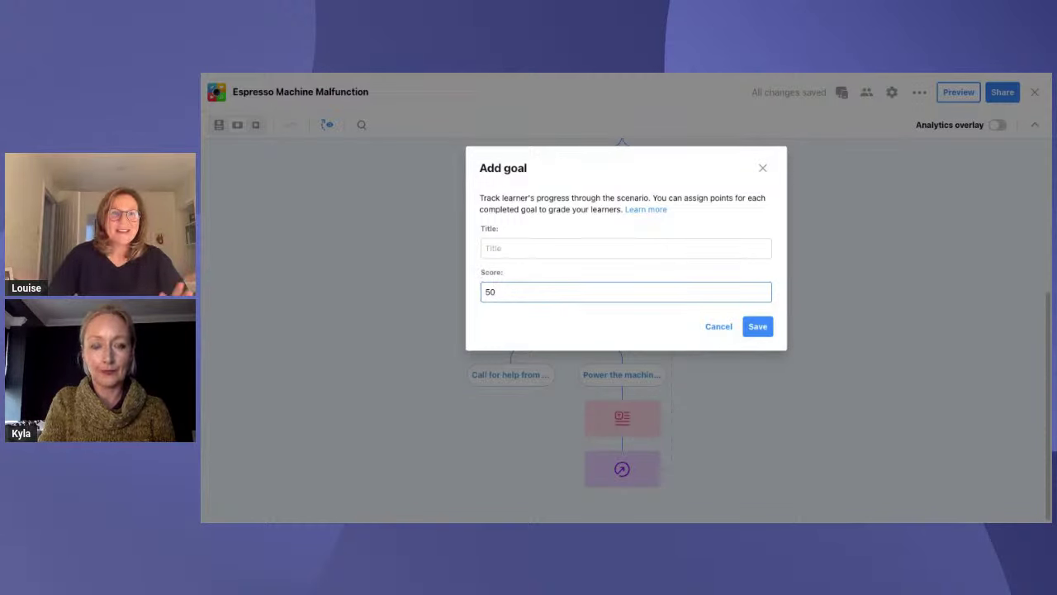
click(503, 246)
text(well done)
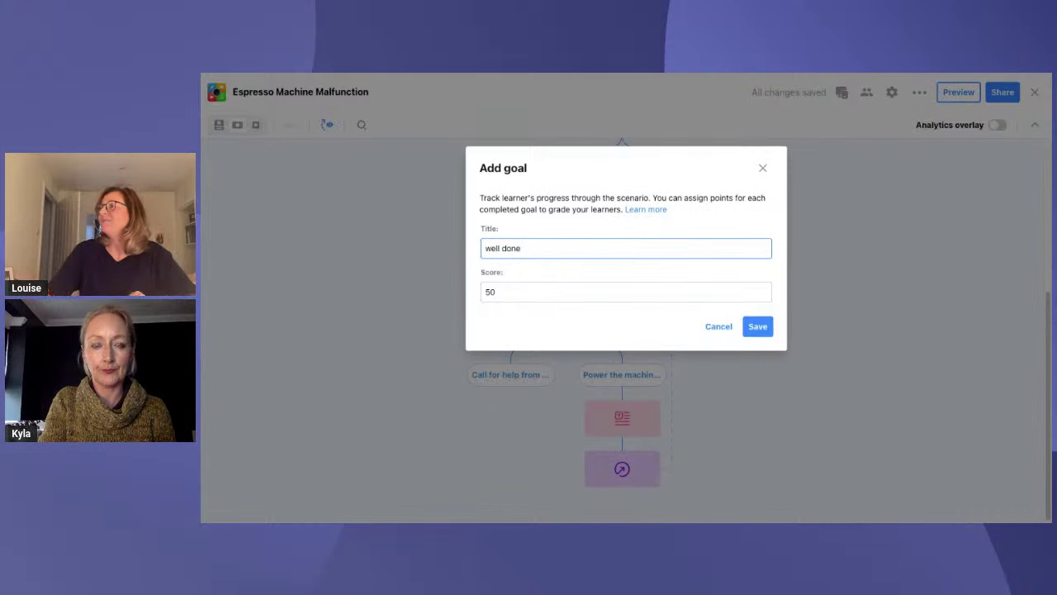
click(758, 327)
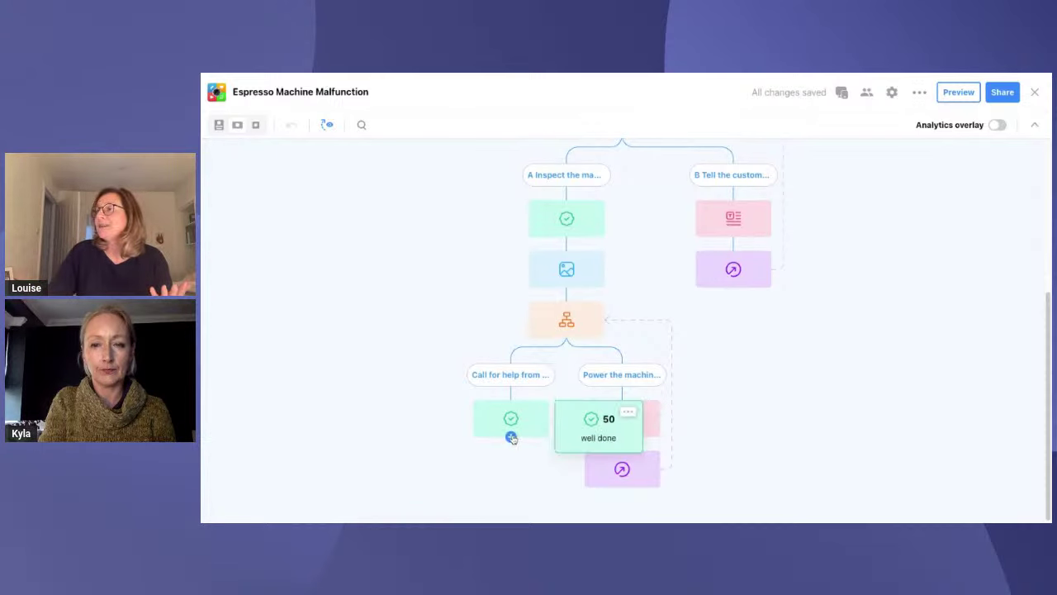
Add a media block below the "well done" goal, using the account scene of the man with a paper bag.
click(510, 435)
click(545, 178)
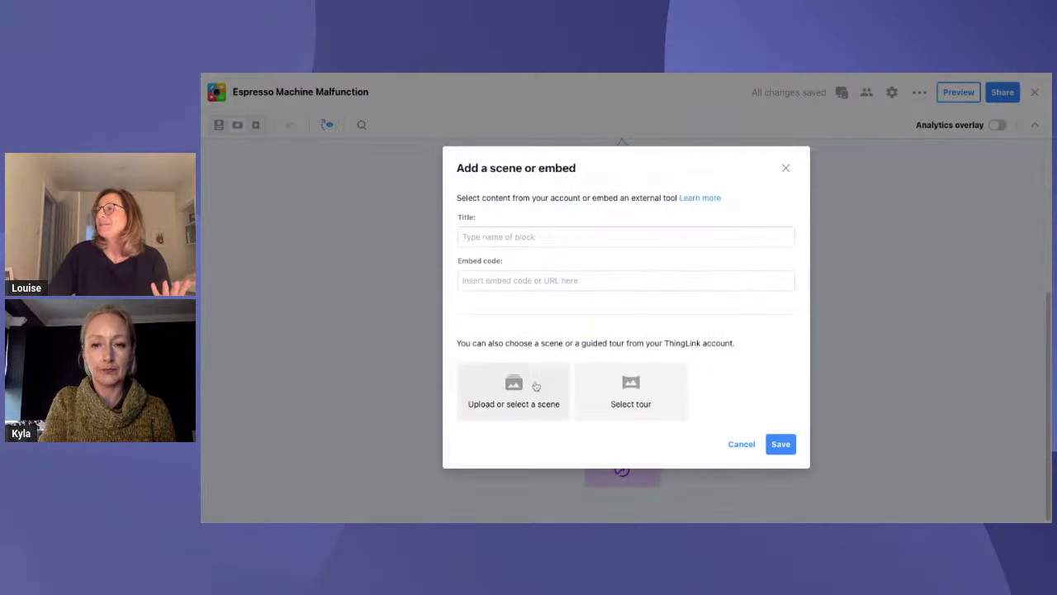
click(516, 403)
click(507, 276)
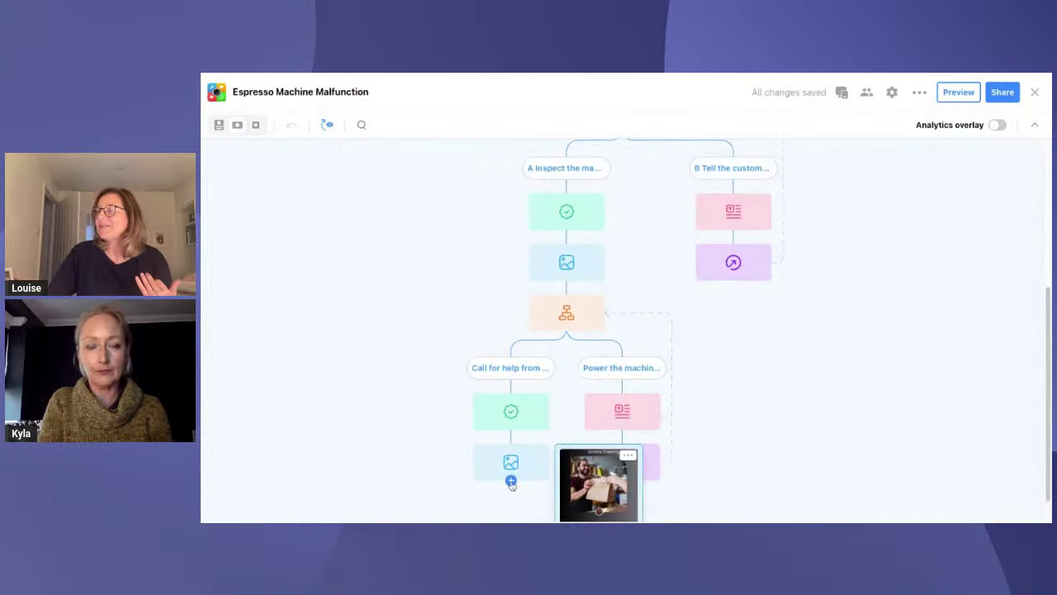
Add a multiple-choice question below the new media block, asking "What are the correct steps for troubleshooting the coffee machine?".
click(510, 479)
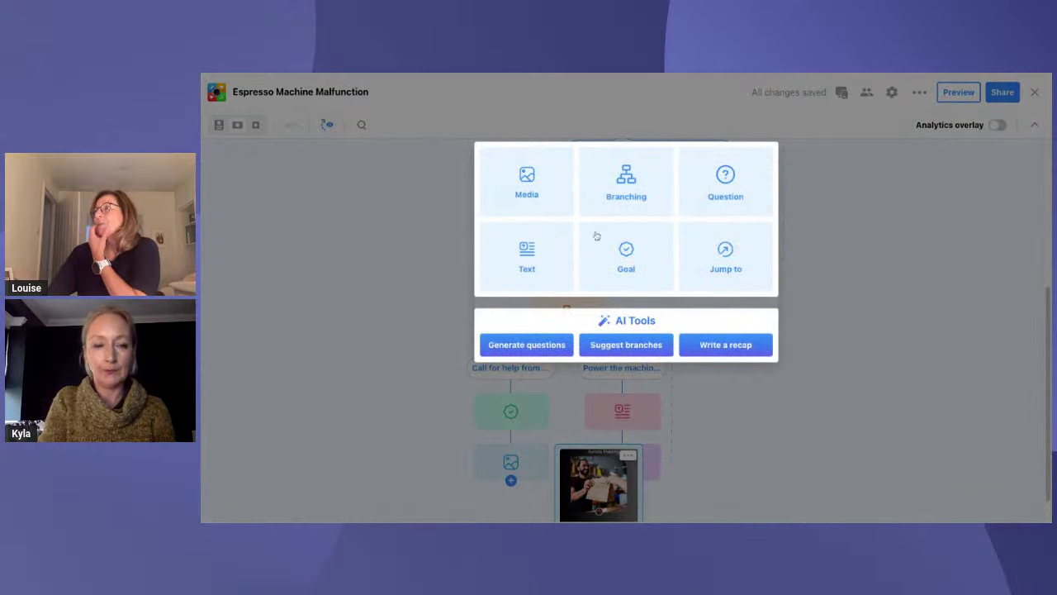
click(724, 183)
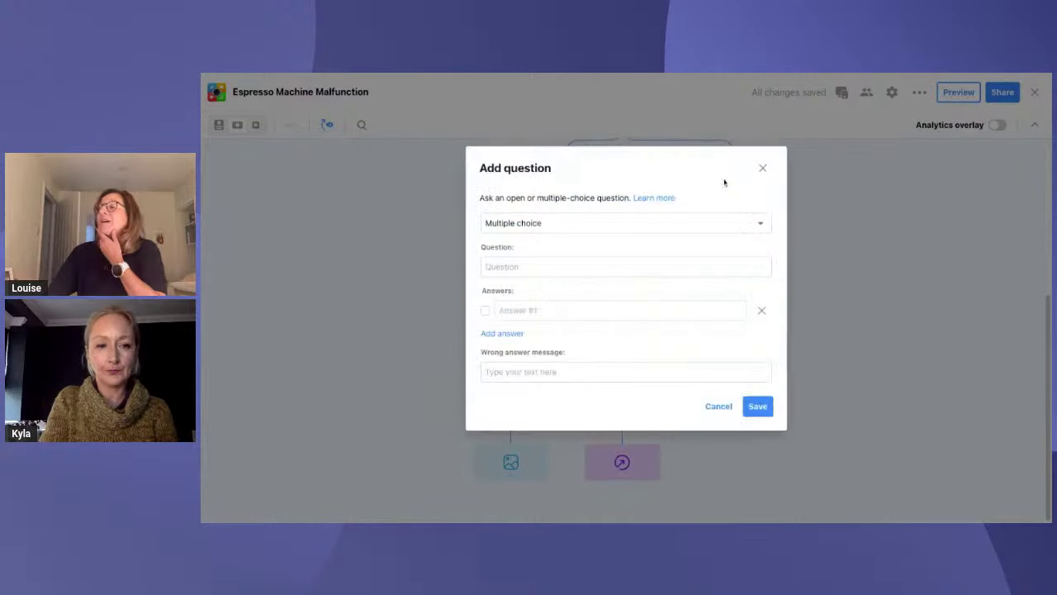
click(570, 225)
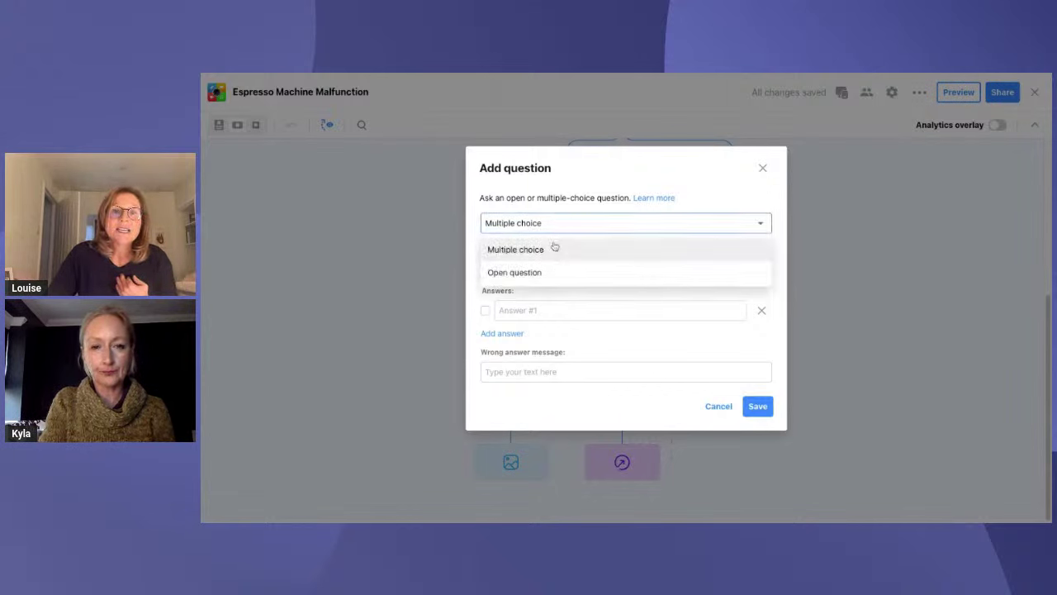
click(551, 223)
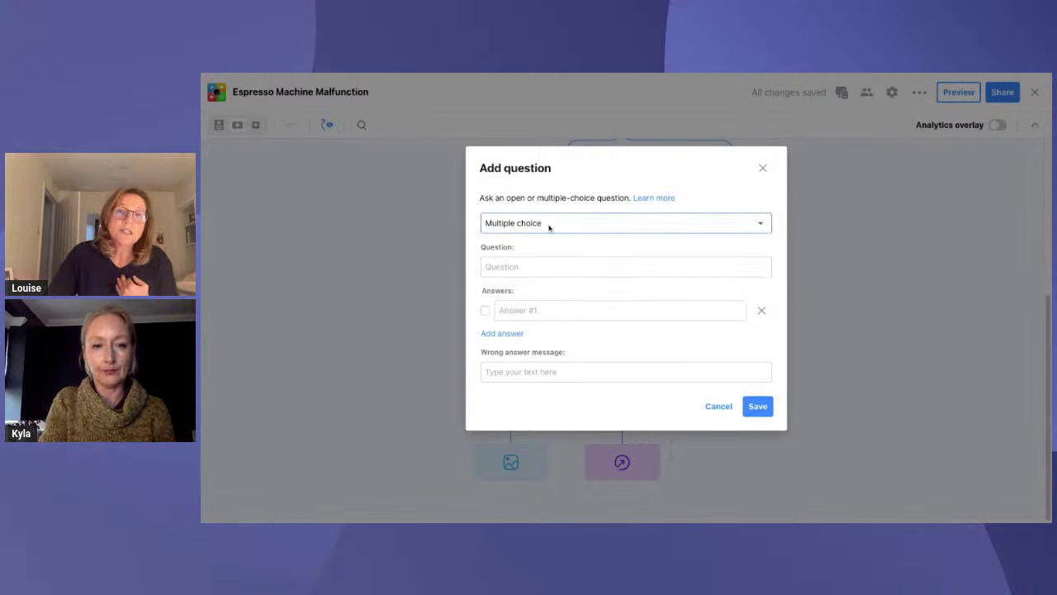
click(506, 264)
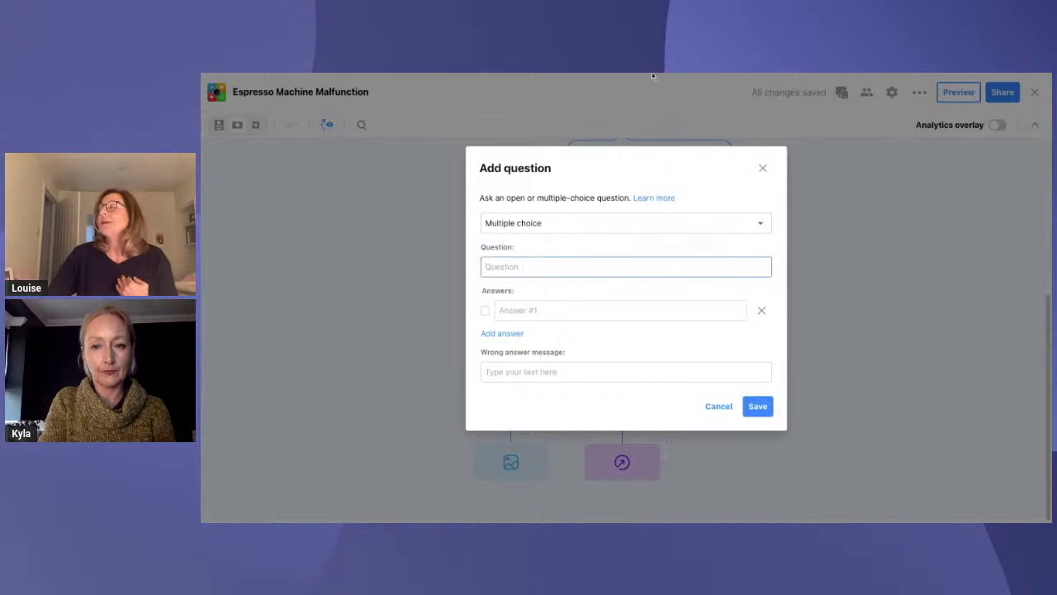
click(468, 73)
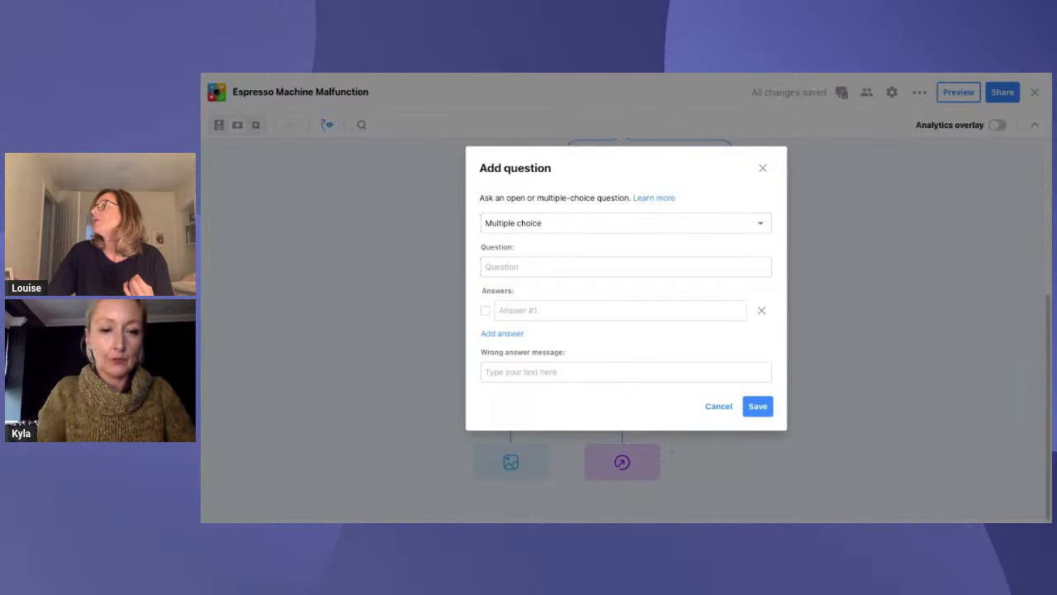
key(Tab)
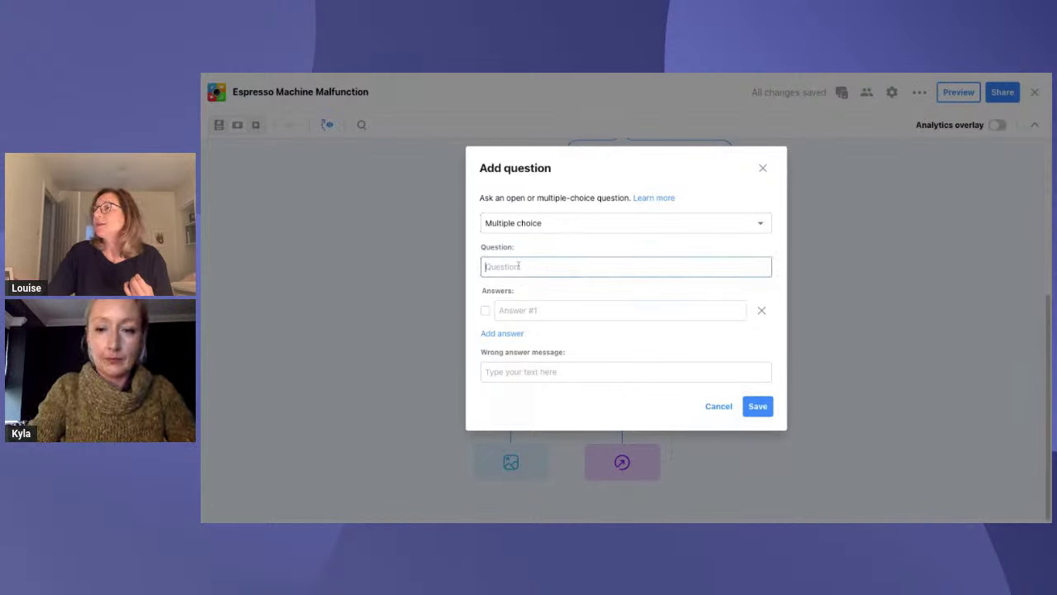
text(What are the correct steps for troubleshooting the coffee machine?)
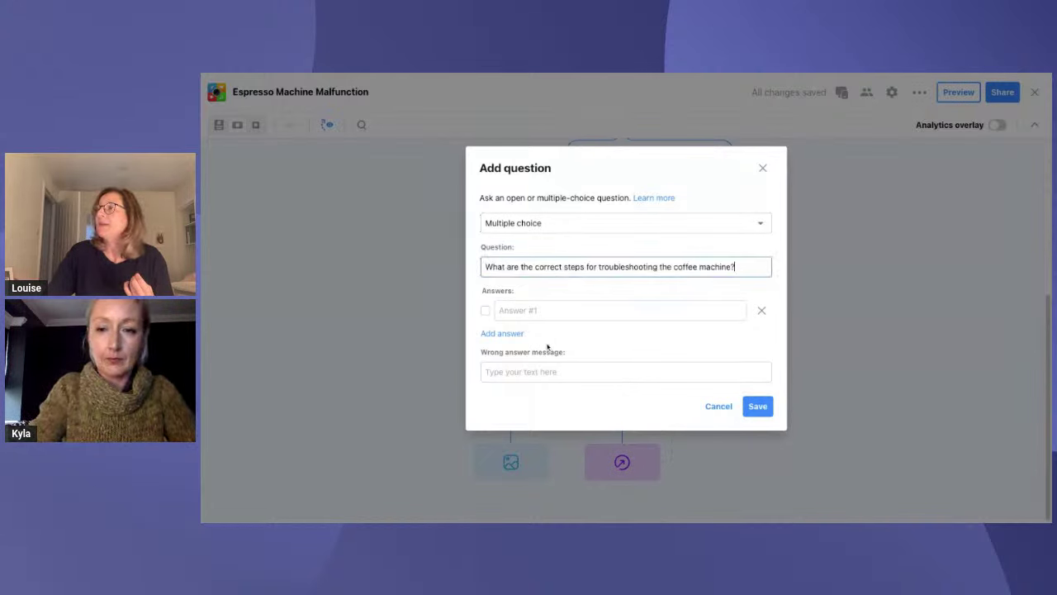
Paste the first answer, beginning "Check for loose connections, water and beans levels", and mark it as correct.
click(516, 313)
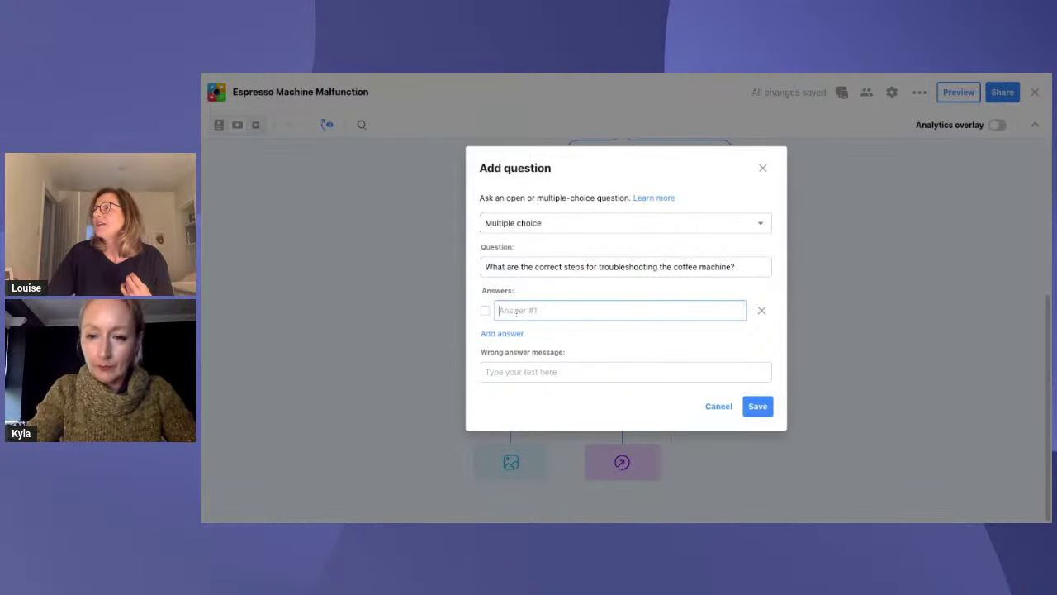
click(733, 76)
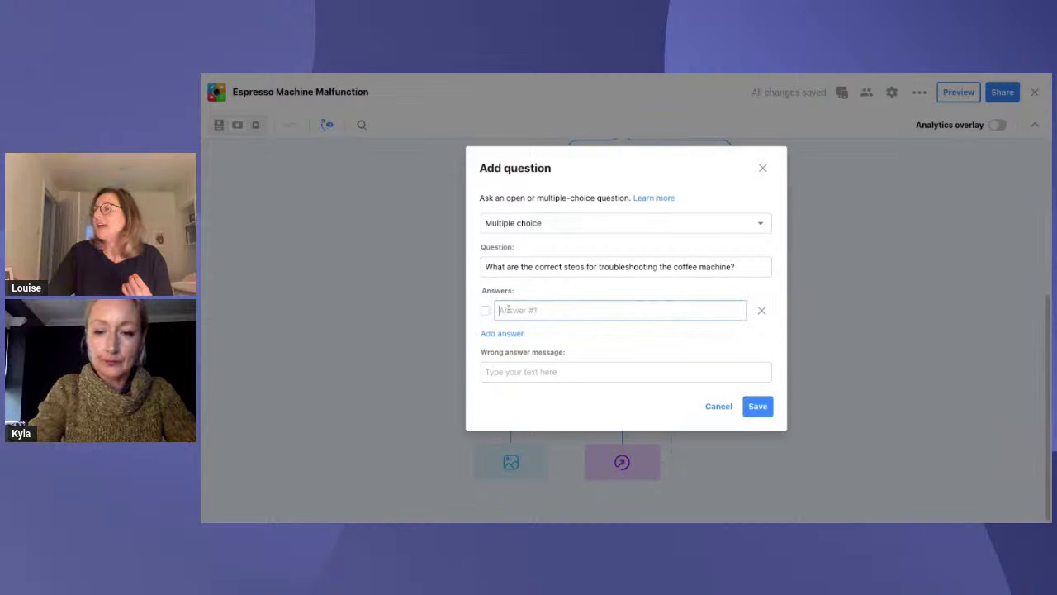
key(ctrl+v)
click(484, 309)
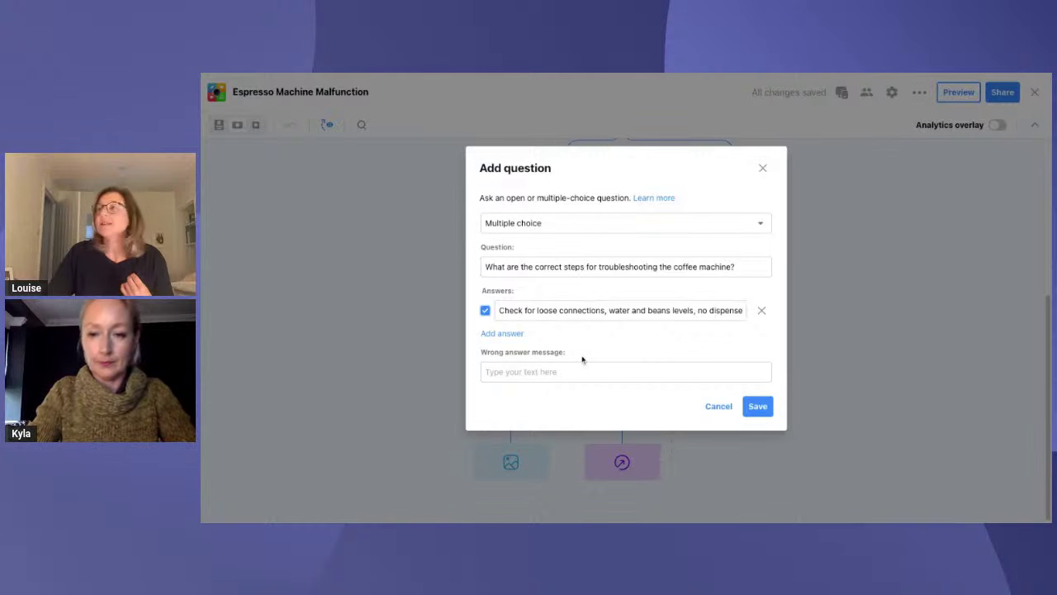
Add a second answer, left unmarked: "Turn off and on, check loose connections and for any blockages.".
click(502, 333)
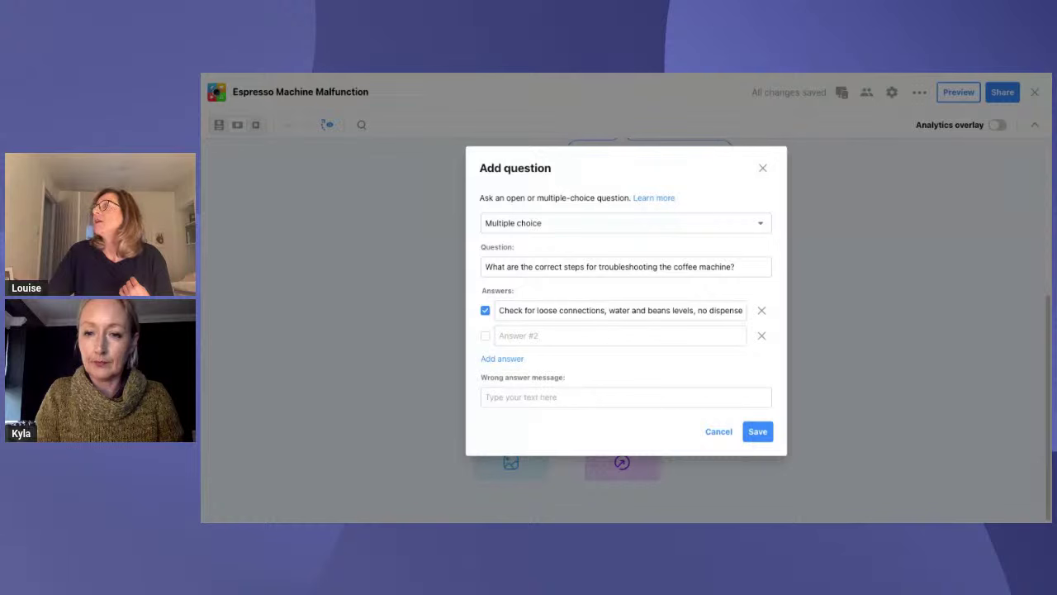
click(509, 333)
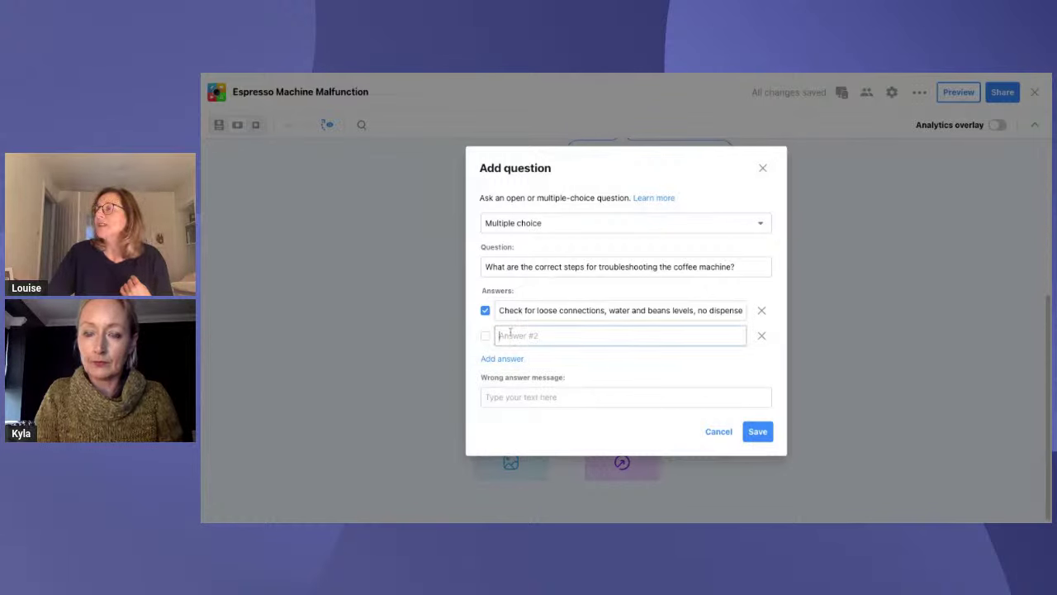
text(Turn off and on, check loose connections and for any blockages.)
Set the wrong answer message to "Don't worry try again!" and save the question block.
click(537, 397)
text(Don't worry)
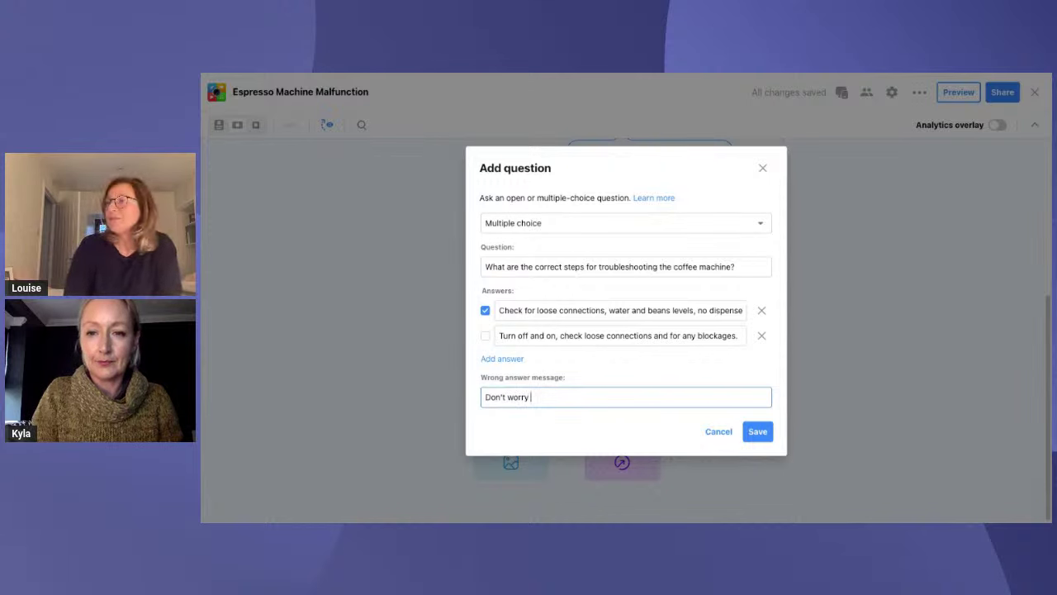
text( try again!)
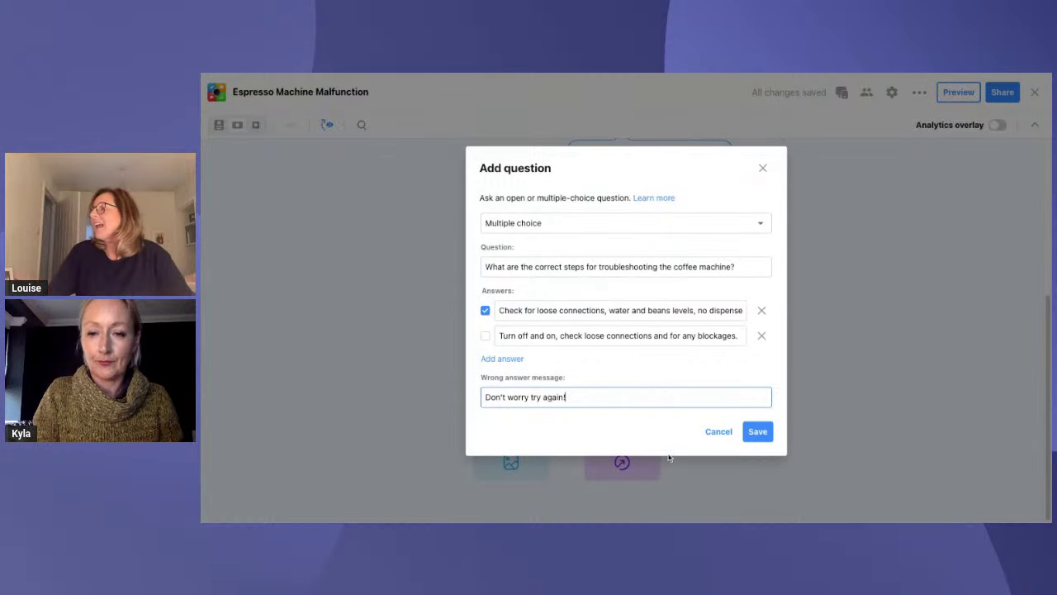
click(757, 432)
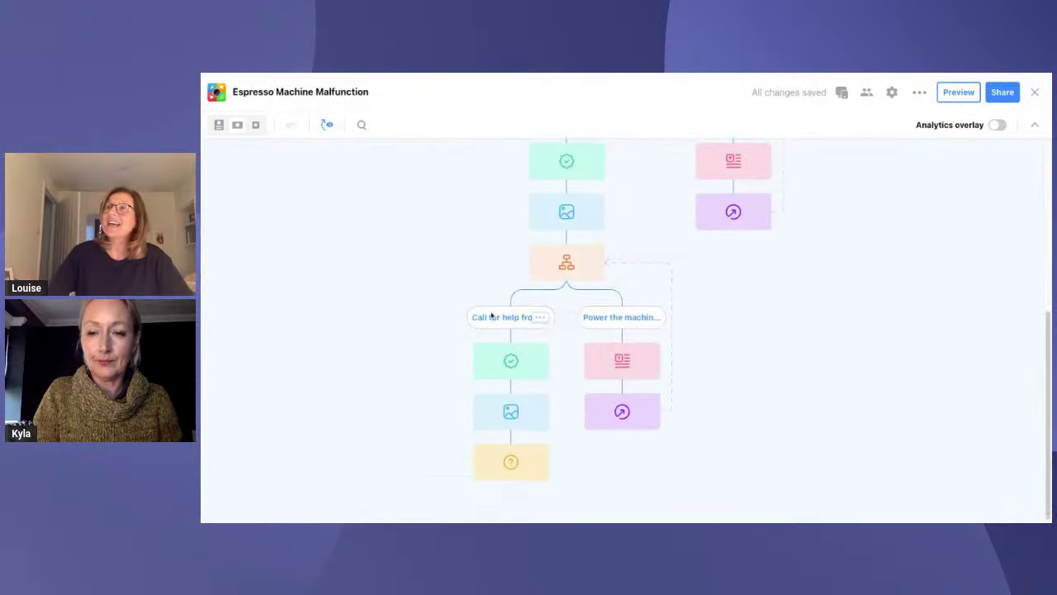
Show the scenario map with the smallest blocks and review its structure up to the start point.
click(255, 125)
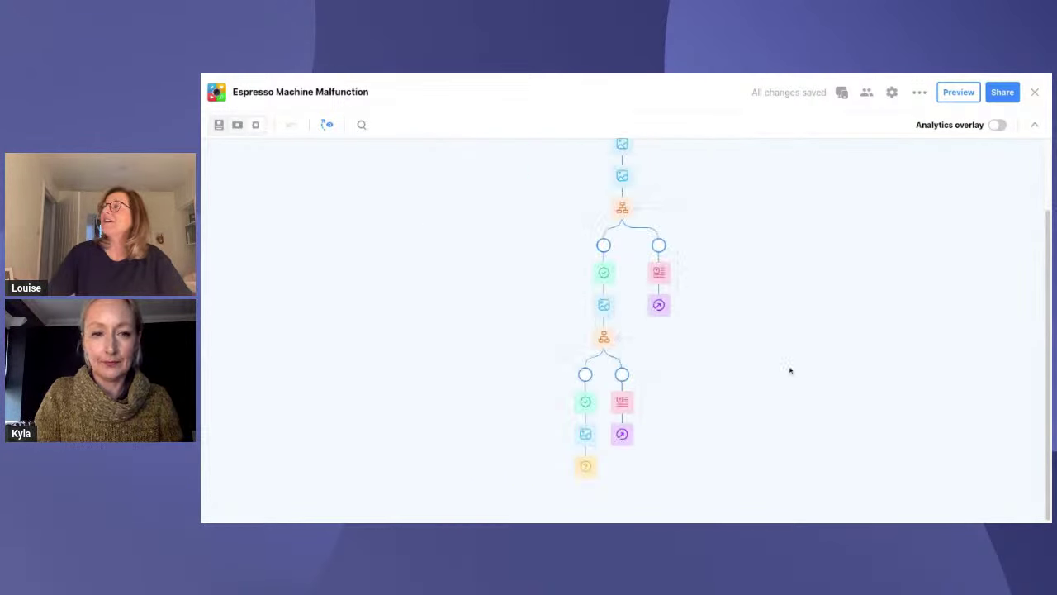
scroll(817, 353, down, 1)
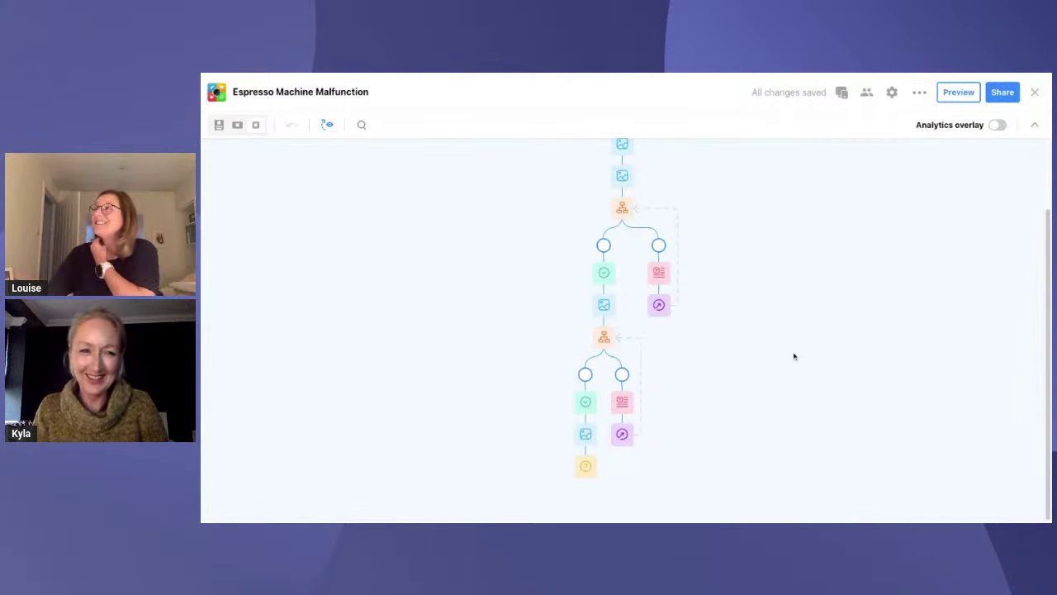
scroll(859, 210, up, 1)
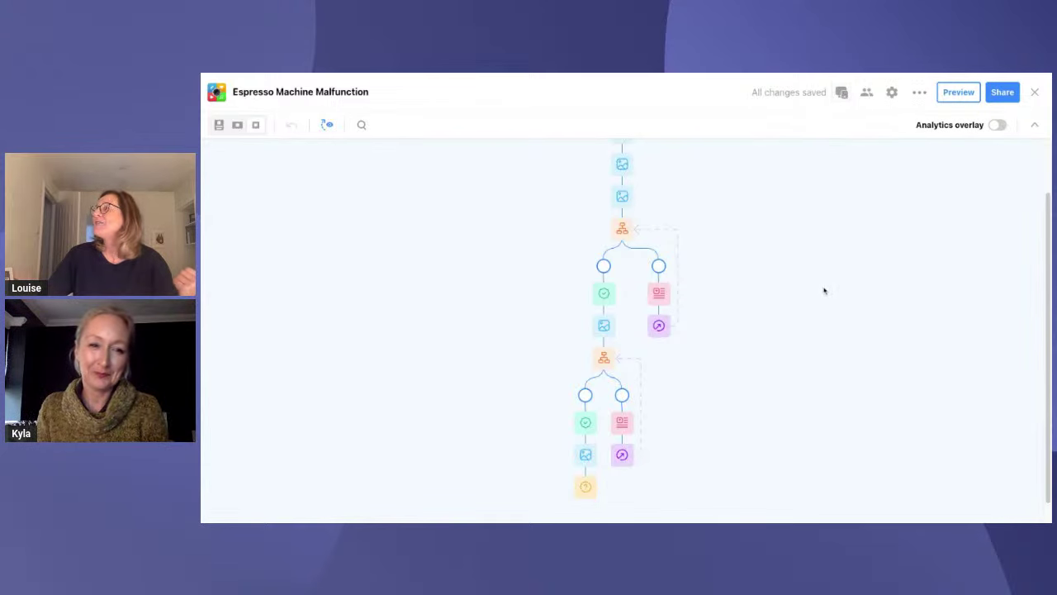
scroll(823, 290, up, 3)
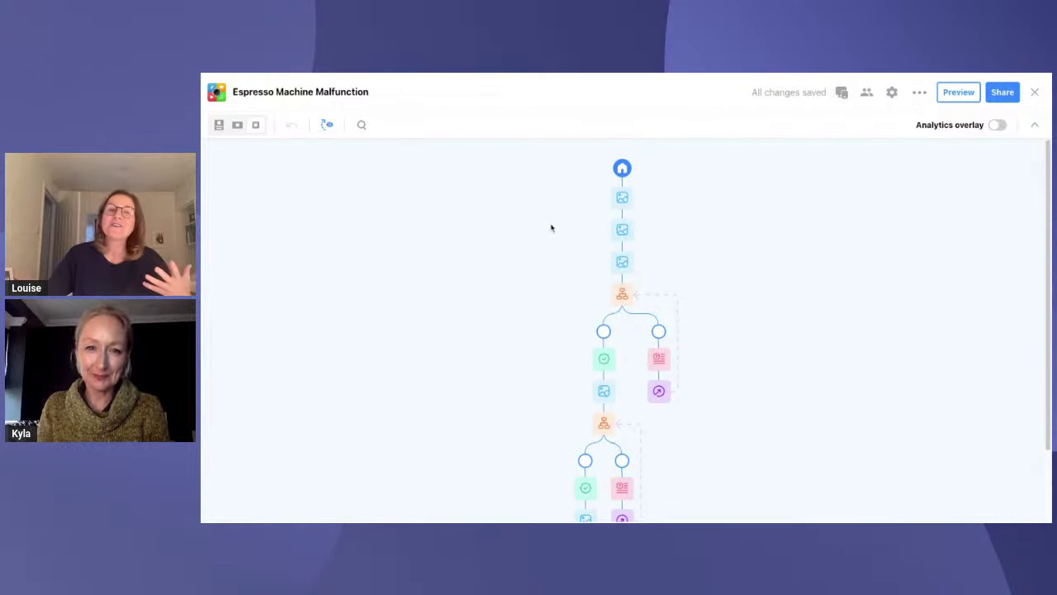
Preview the scenario on phone, tablet and the largest desktop screen sizes, then return to the editor.
click(842, 92)
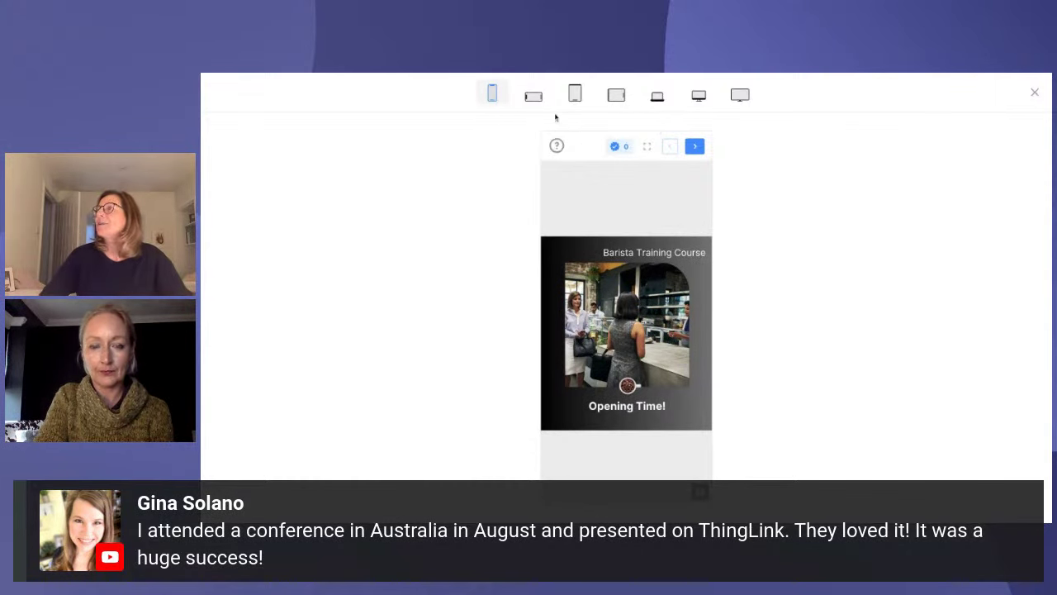
click(534, 95)
click(575, 94)
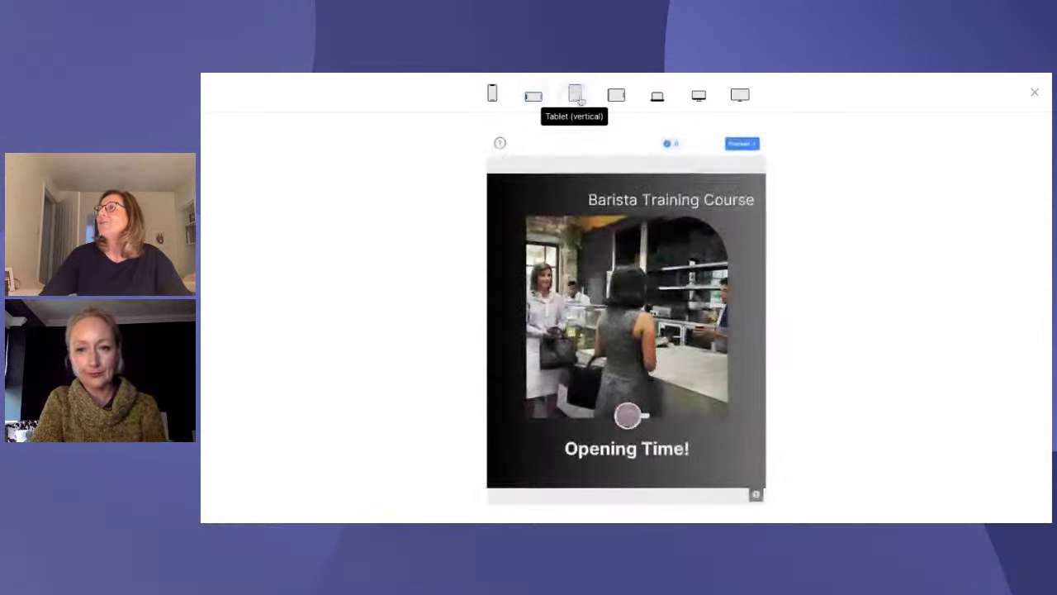
click(616, 95)
click(739, 95)
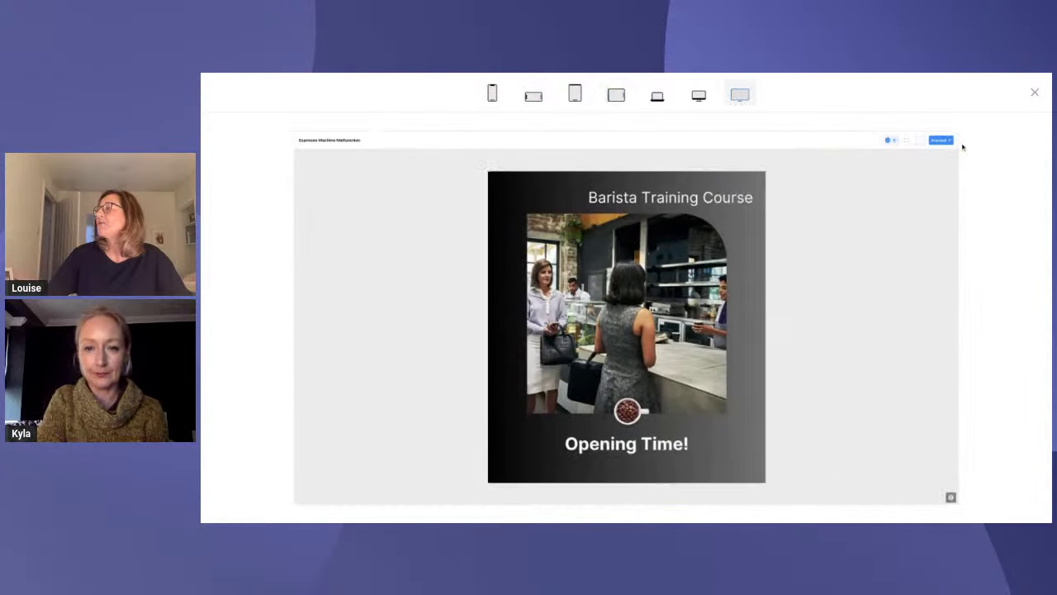
click(1034, 93)
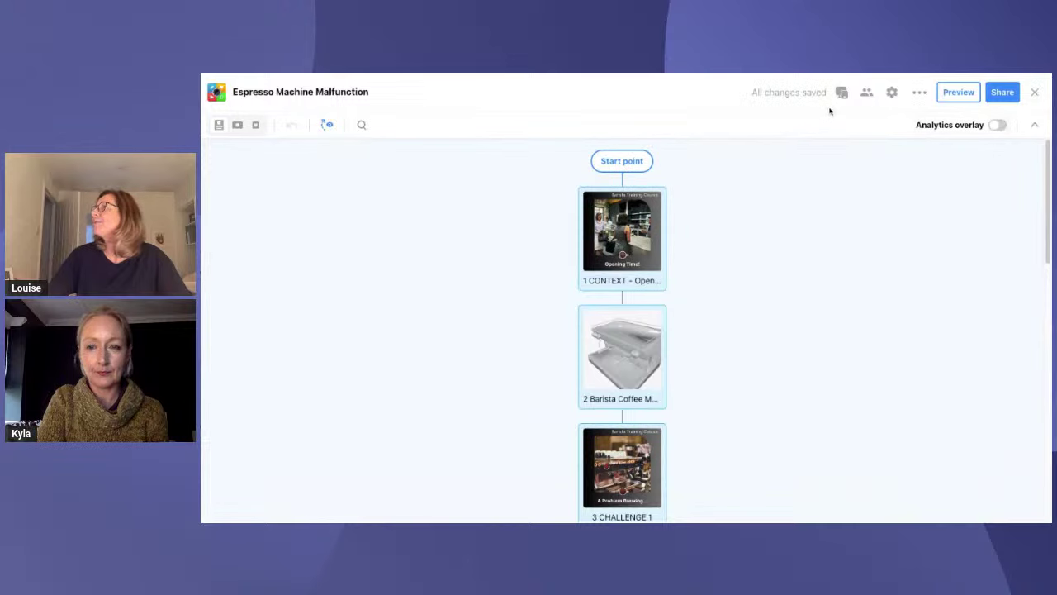
Change the scenario's access so that its visibility is Public.
click(867, 93)
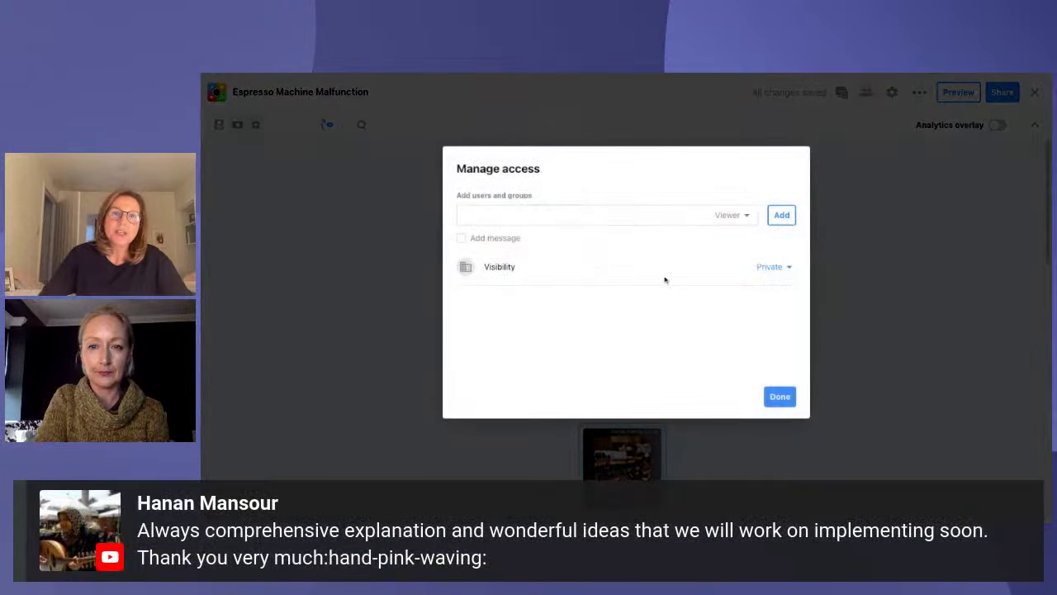
click(777, 267)
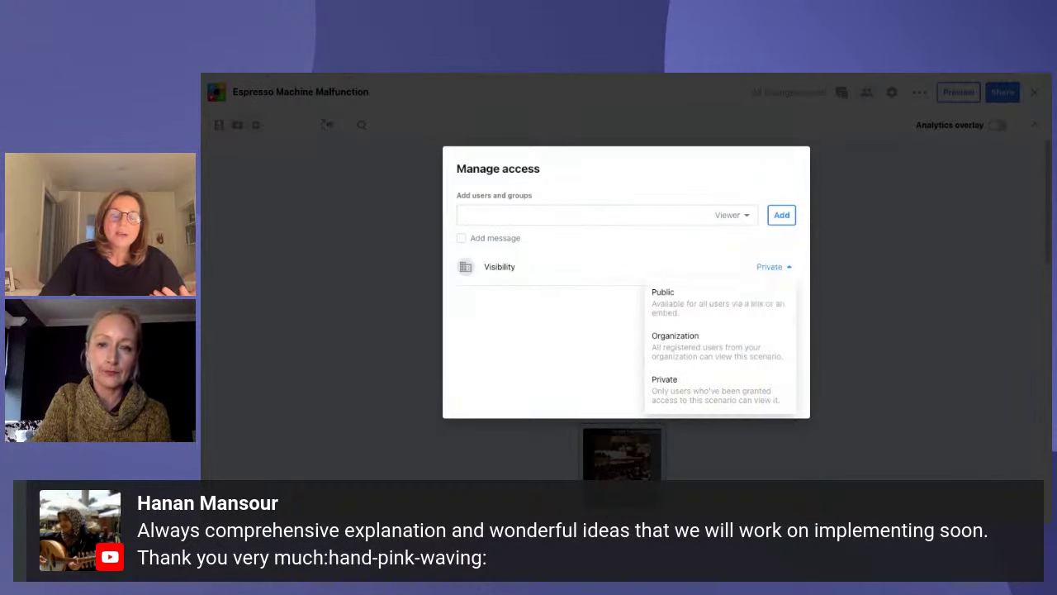
click(730, 304)
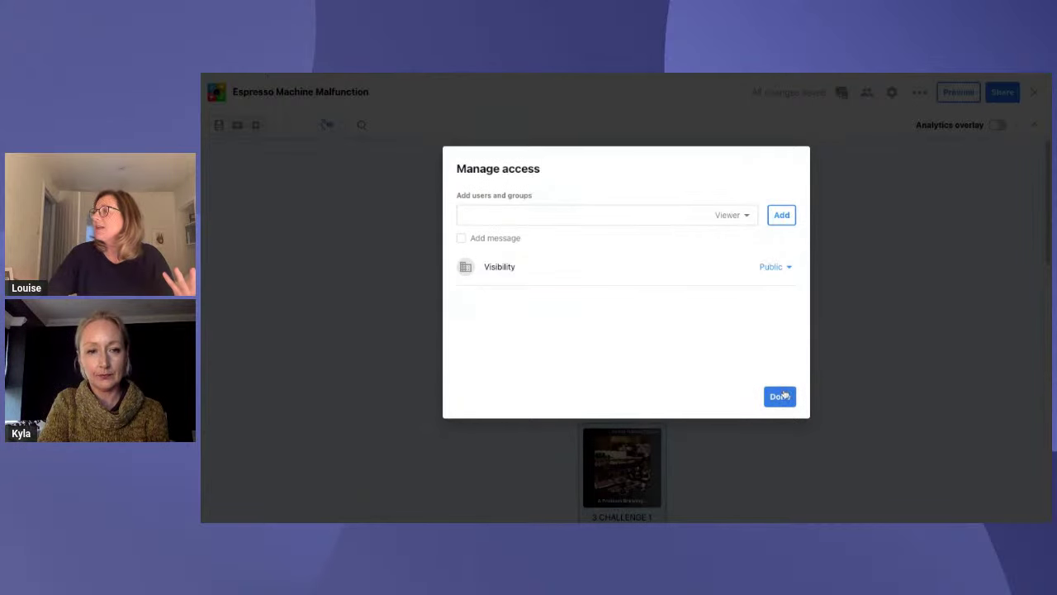
Confirm the scenario's access and set the privacy of the five media items in the Coffee Shop Scenario folder to Public, excluding its subfolder.
click(783, 397)
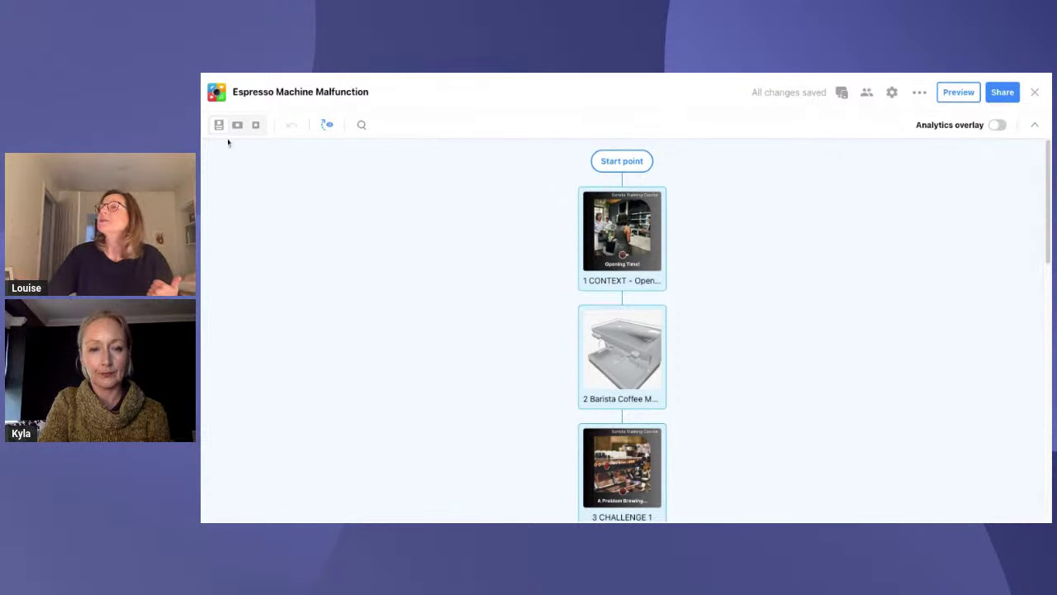
click(217, 92)
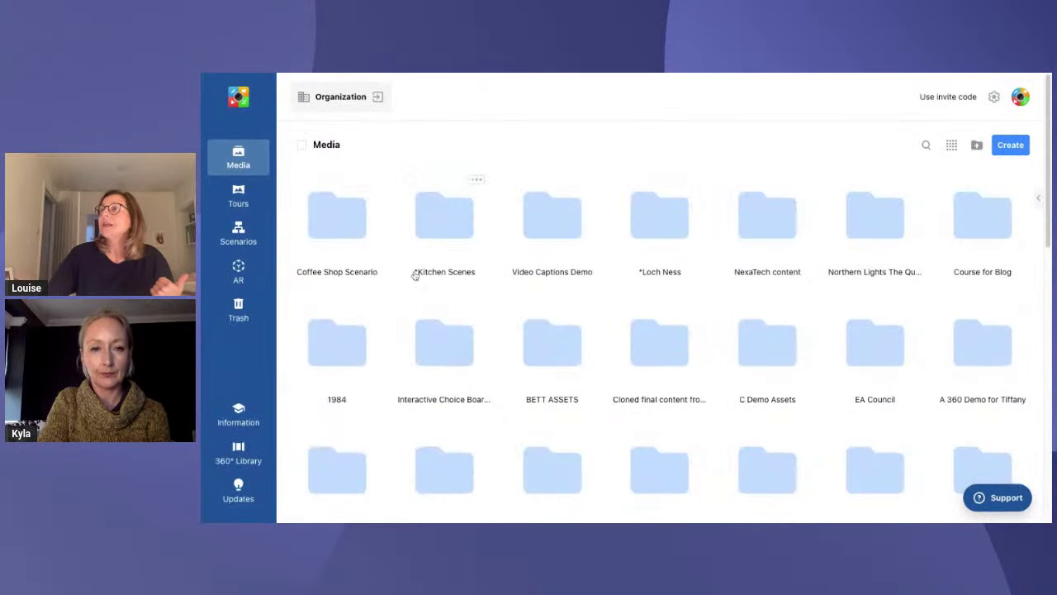
click(350, 229)
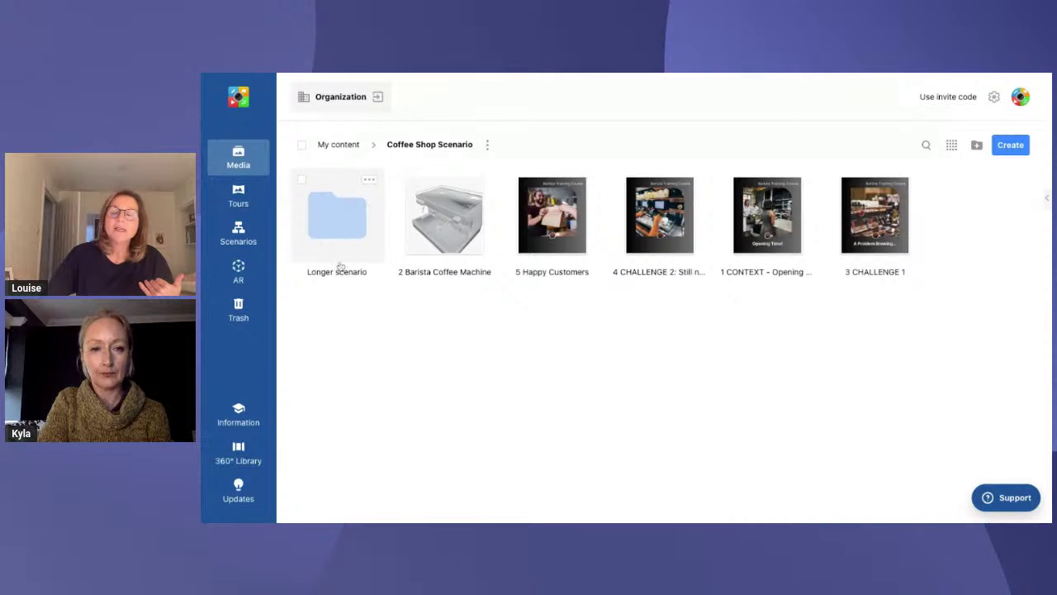
click(302, 147)
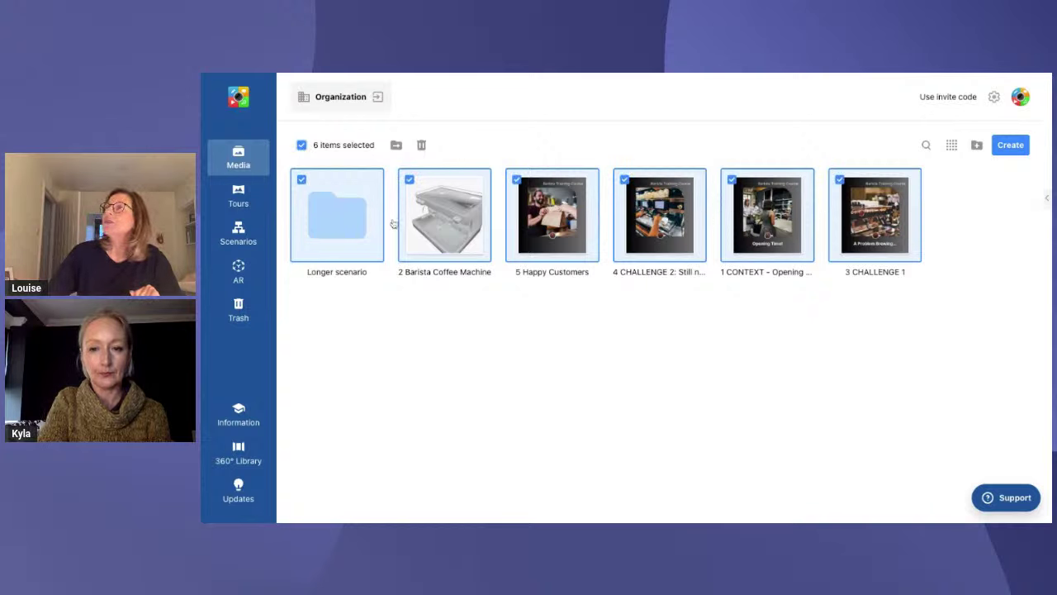
click(301, 180)
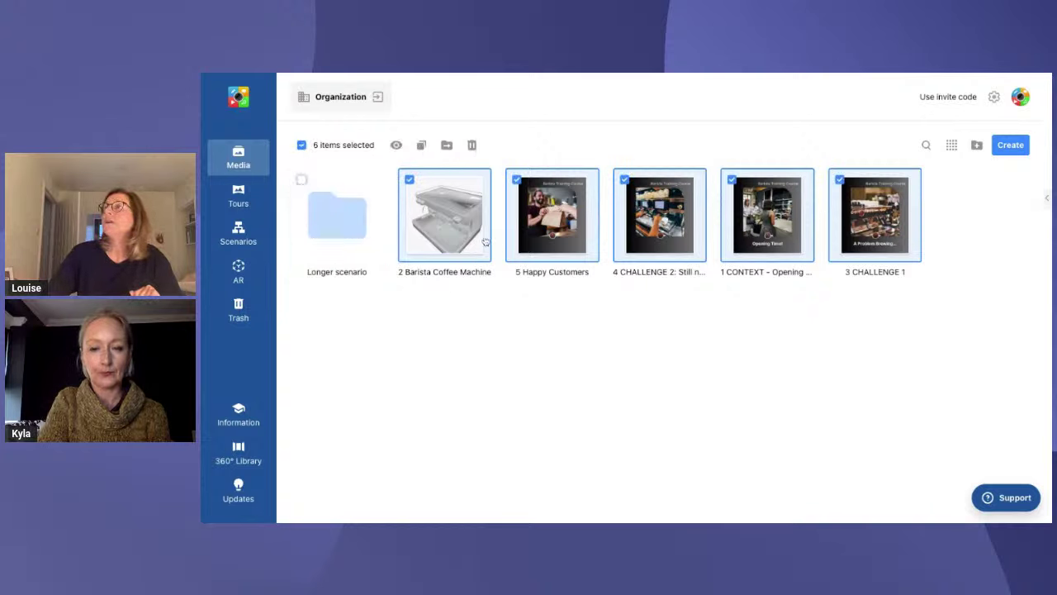
click(397, 144)
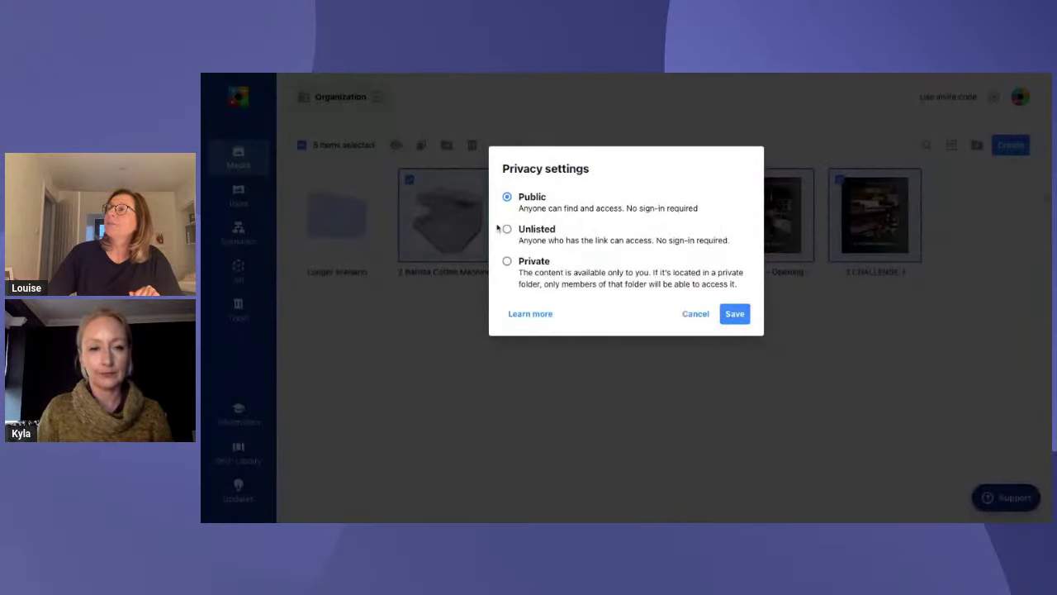
click(734, 314)
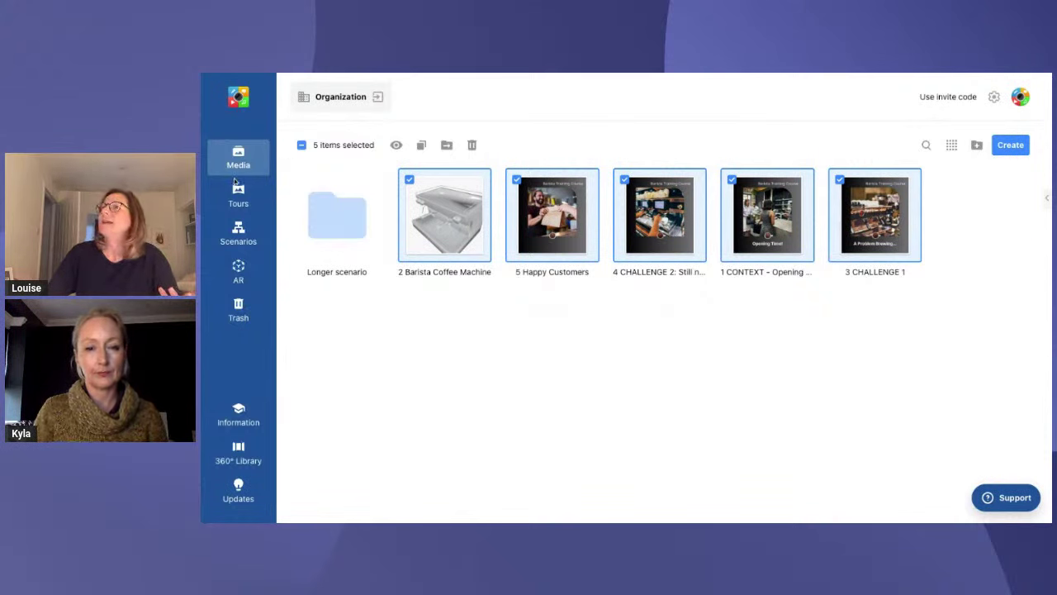
Reopen the last Espresso Machine Malfunction scenario and enable advanced tracking, the results screen and the 'Restart scenario' button in its settings.
click(237, 238)
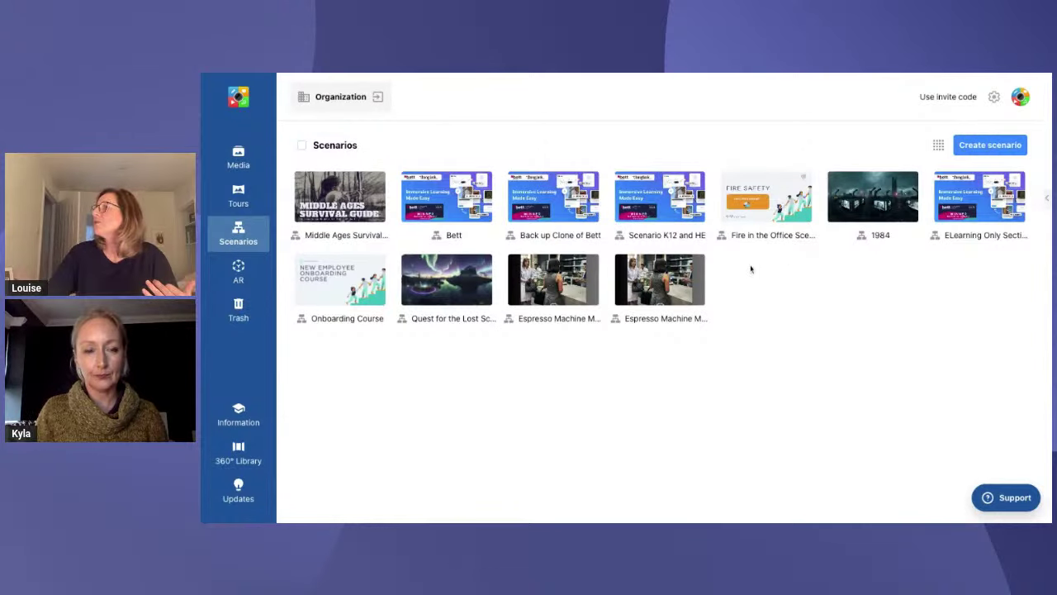
click(687, 284)
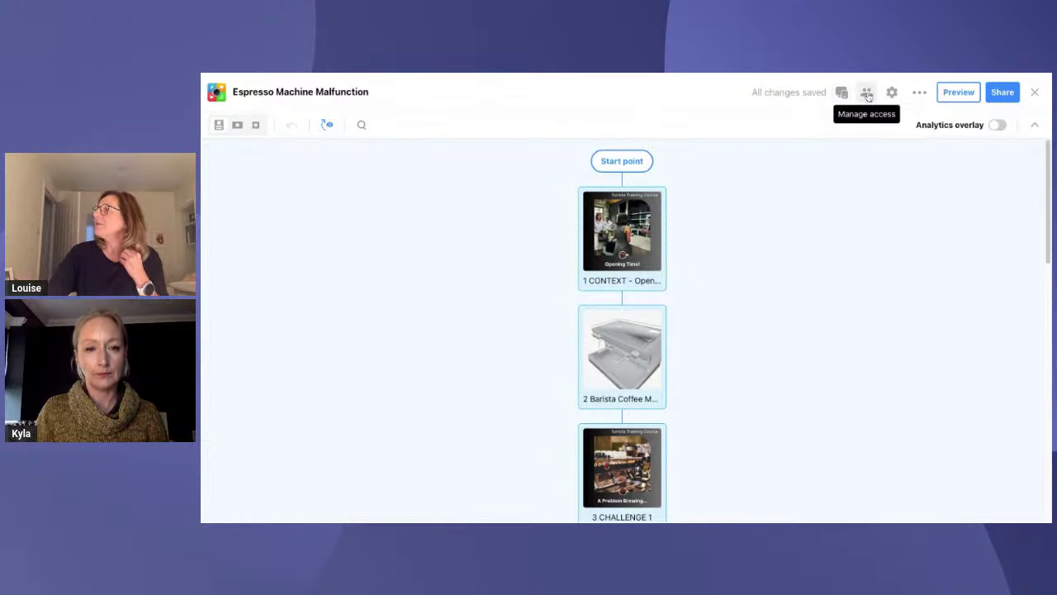
click(892, 92)
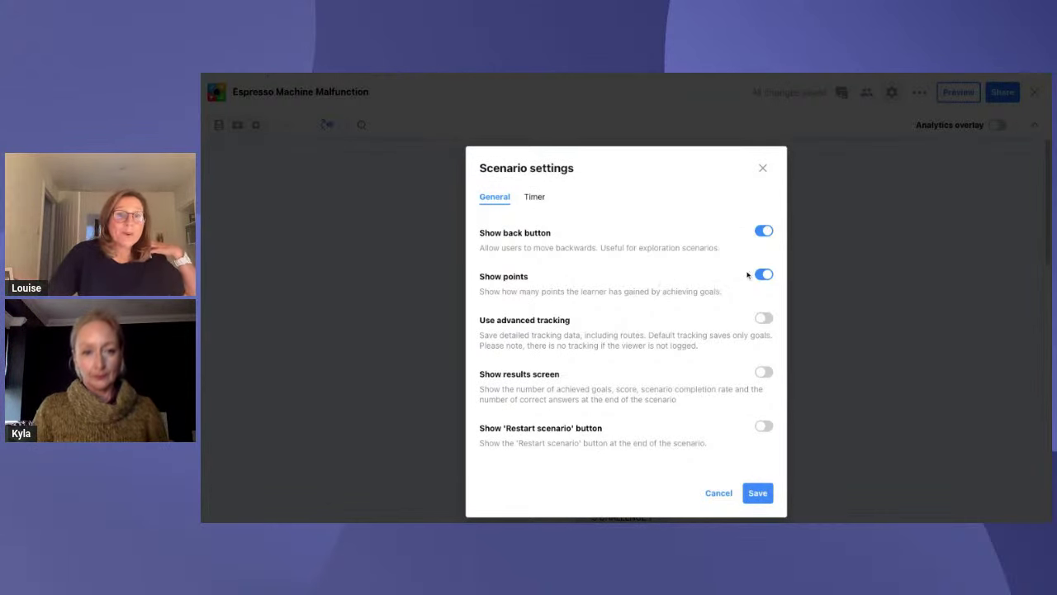
click(761, 318)
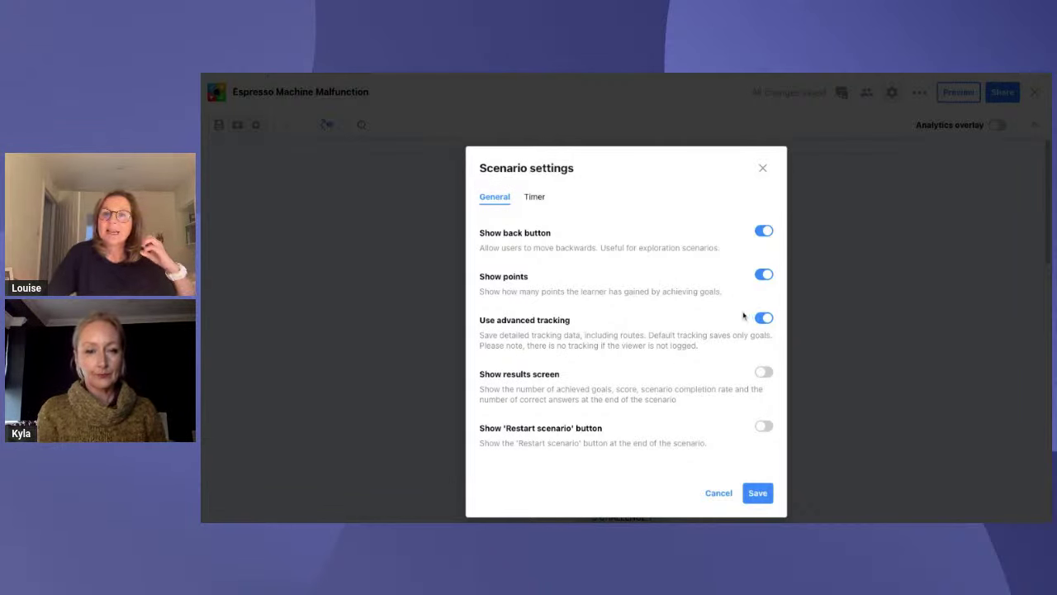
click(762, 373)
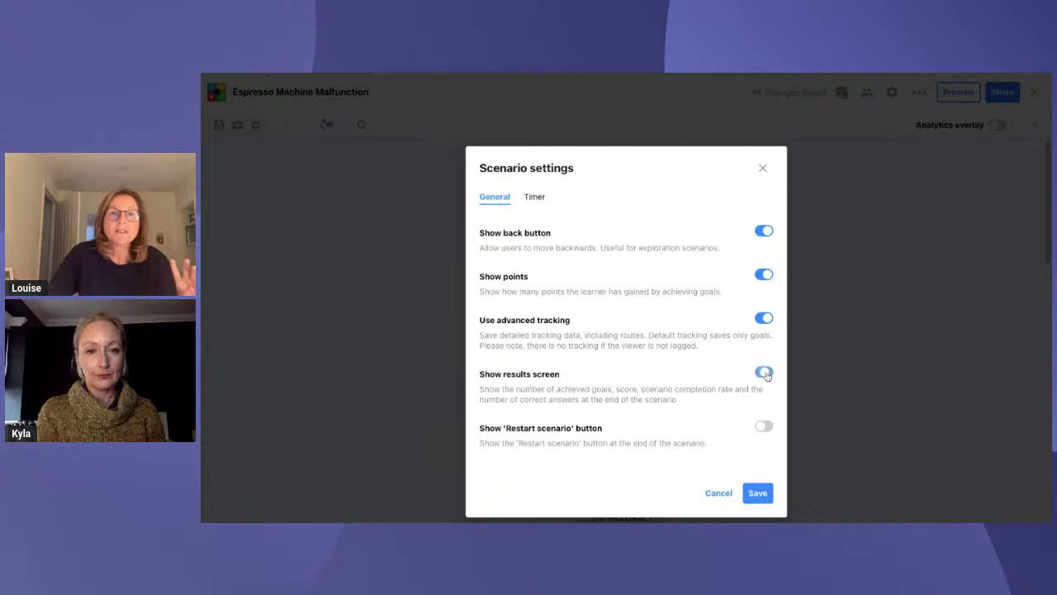
click(764, 426)
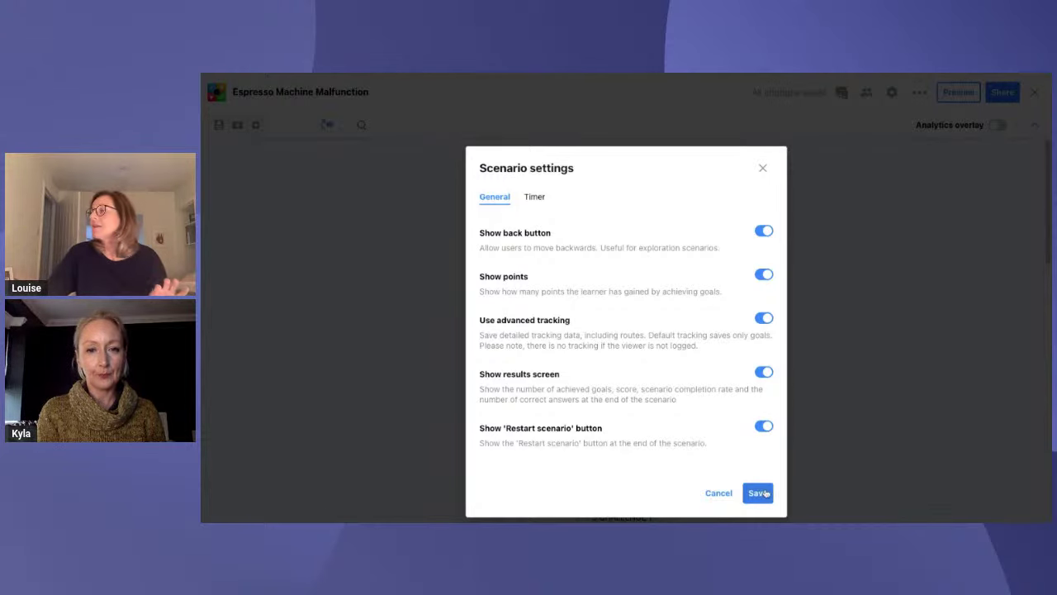
click(756, 492)
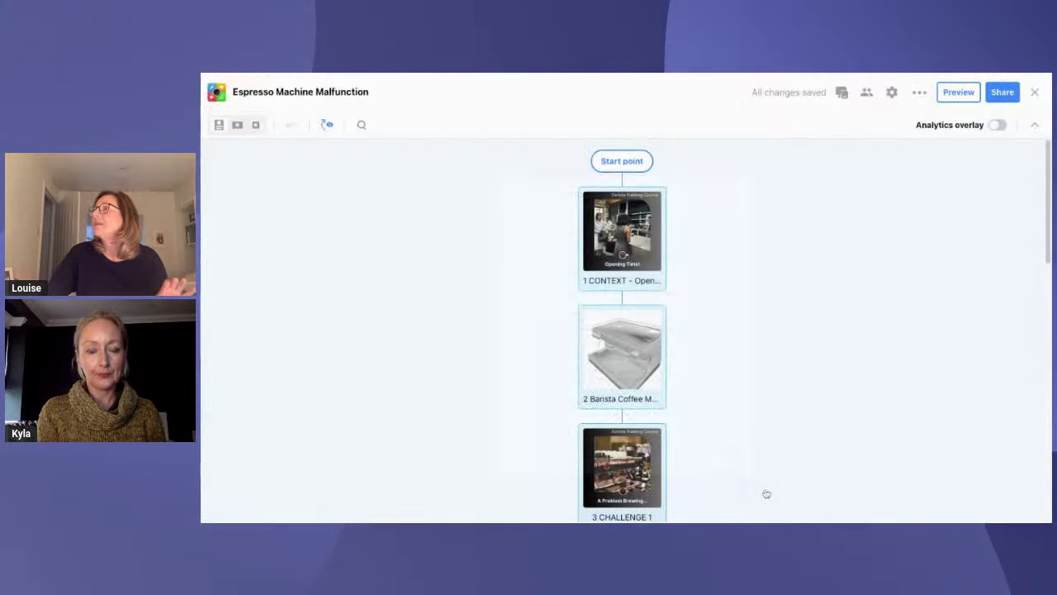
Open the scenario's statistics and examine the General stats sheet of module-statistics-report-20231011 in Google Sheets.
click(918, 94)
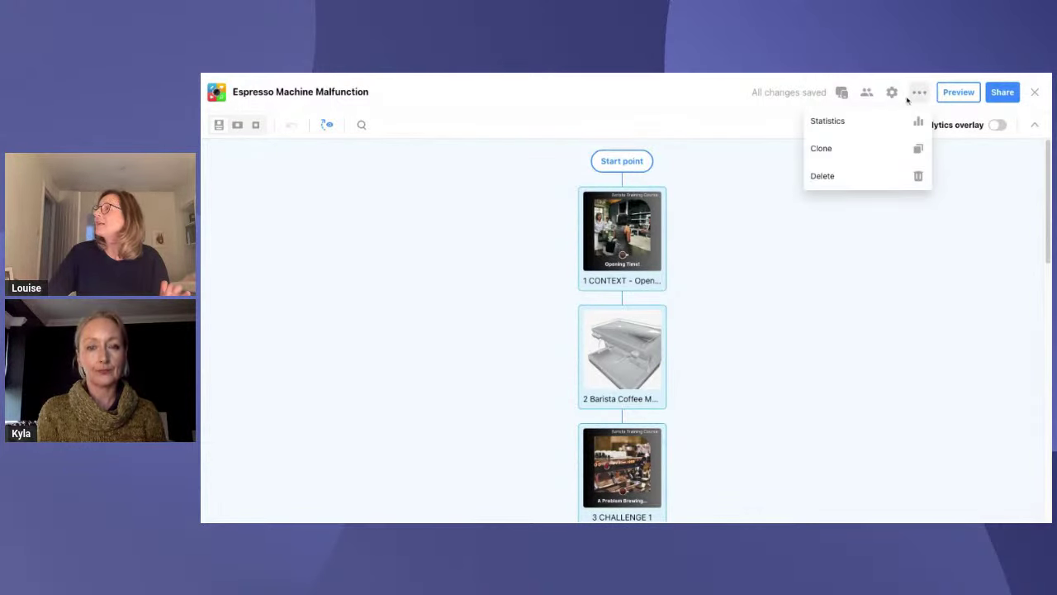
click(859, 124)
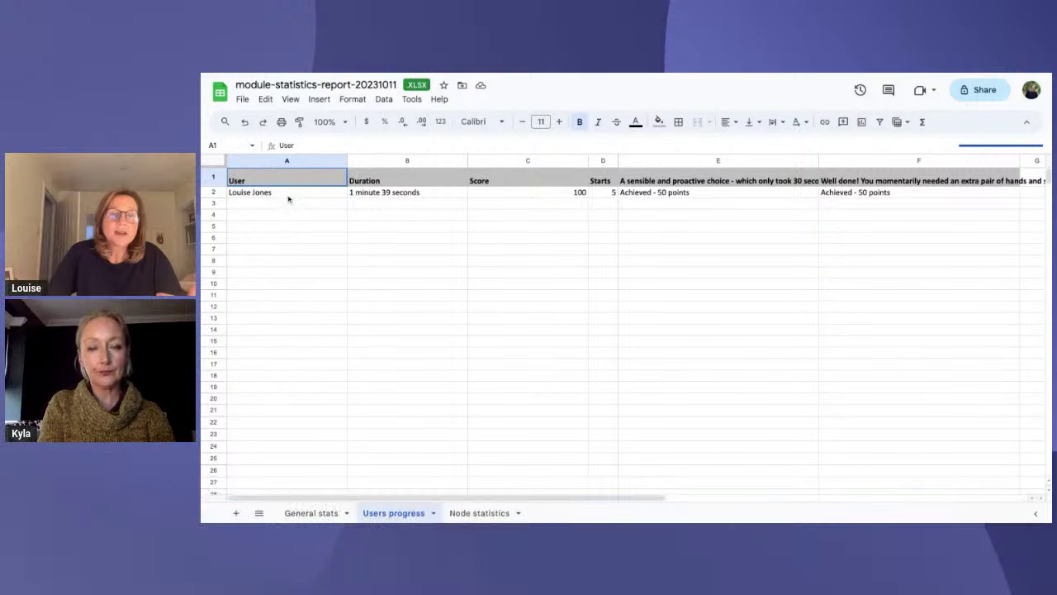
click(312, 513)
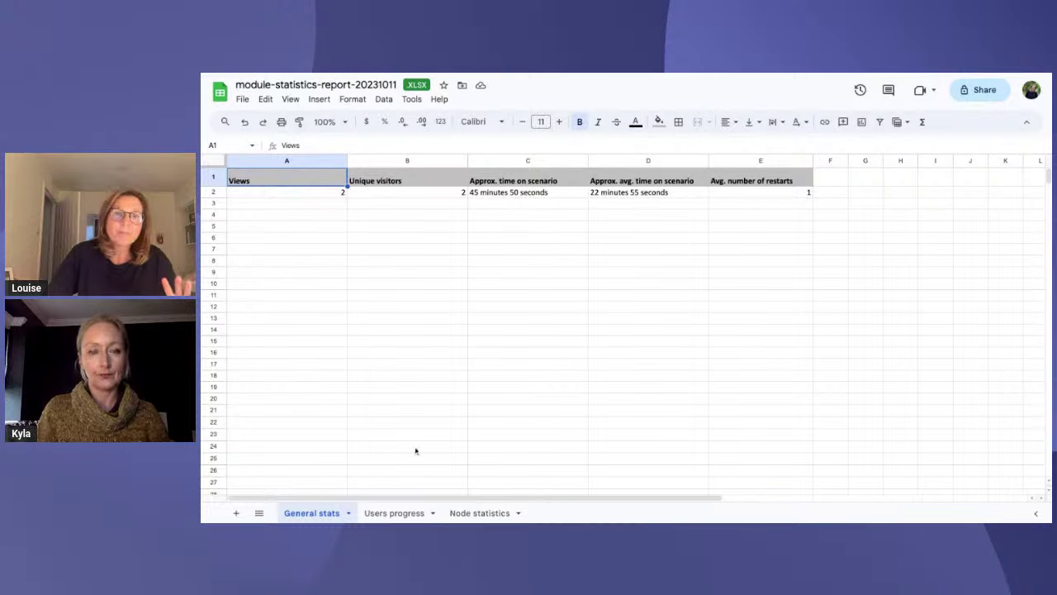
Examine the learner's duration, score, starts and goals in the Users progress sheet, and the per-block data in the Node statistics sheet.
click(394, 513)
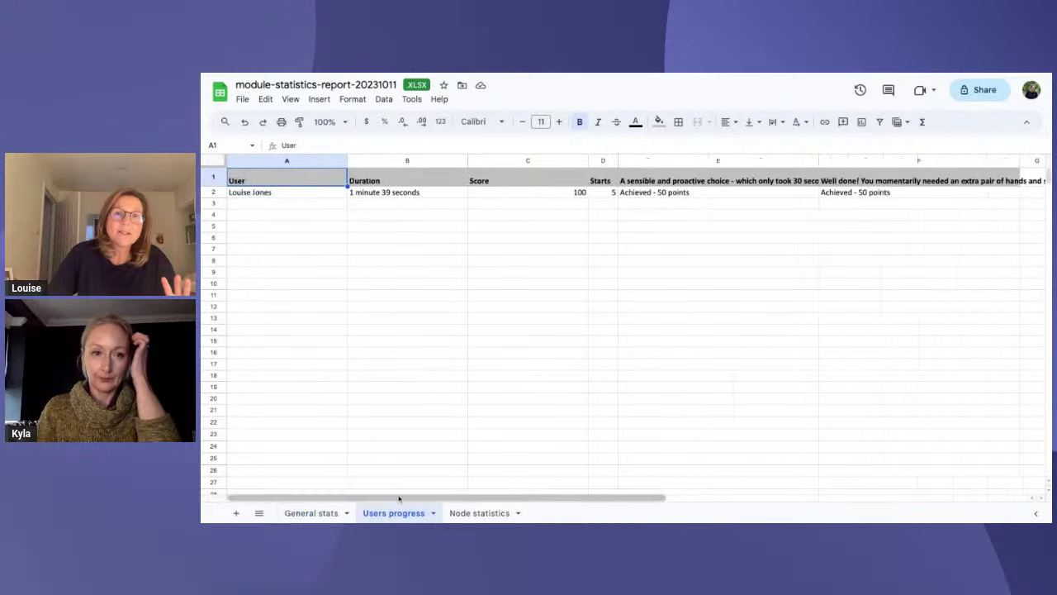
click(391, 194)
click(518, 195)
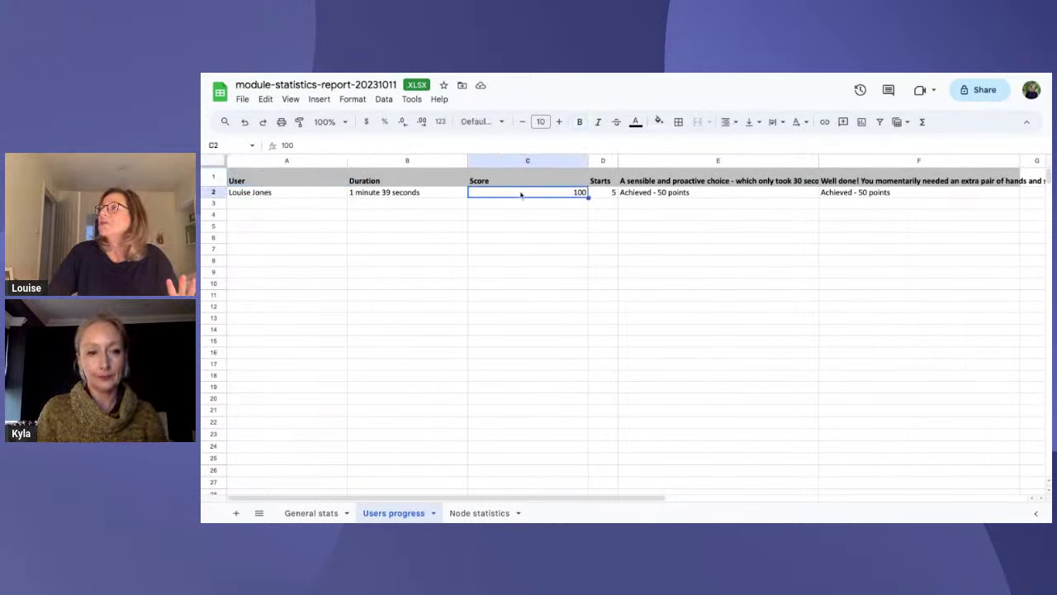
click(605, 195)
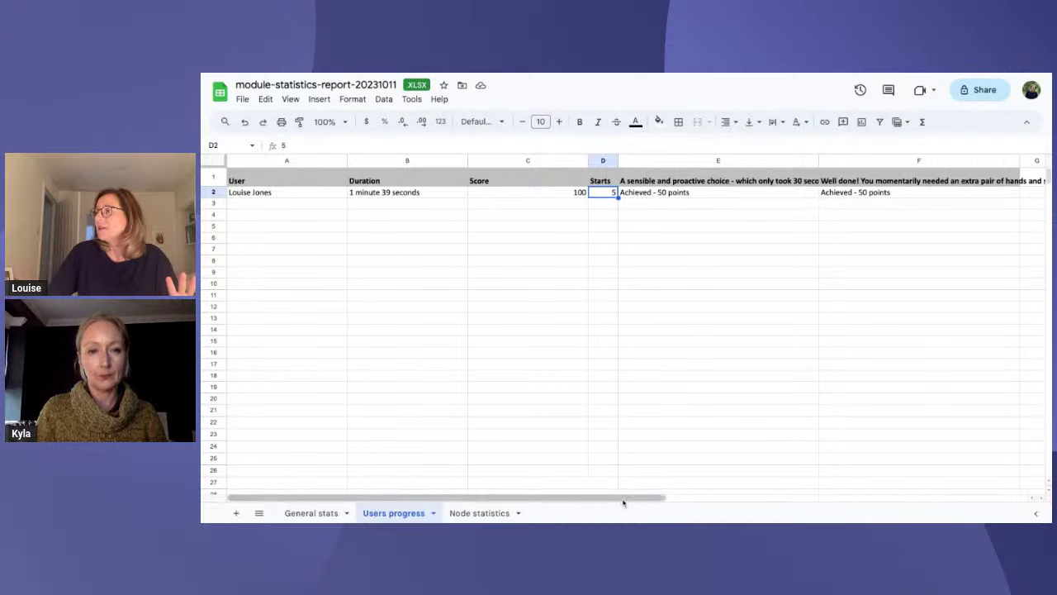
scroll(624, 501, right, 5)
scroll(623, 501, left, 5)
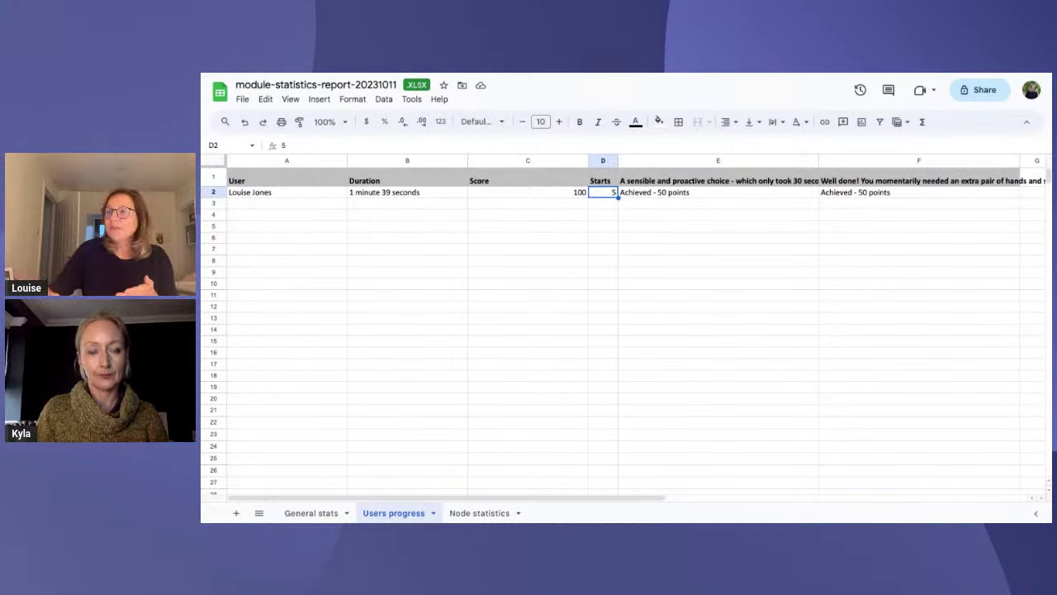
click(479, 513)
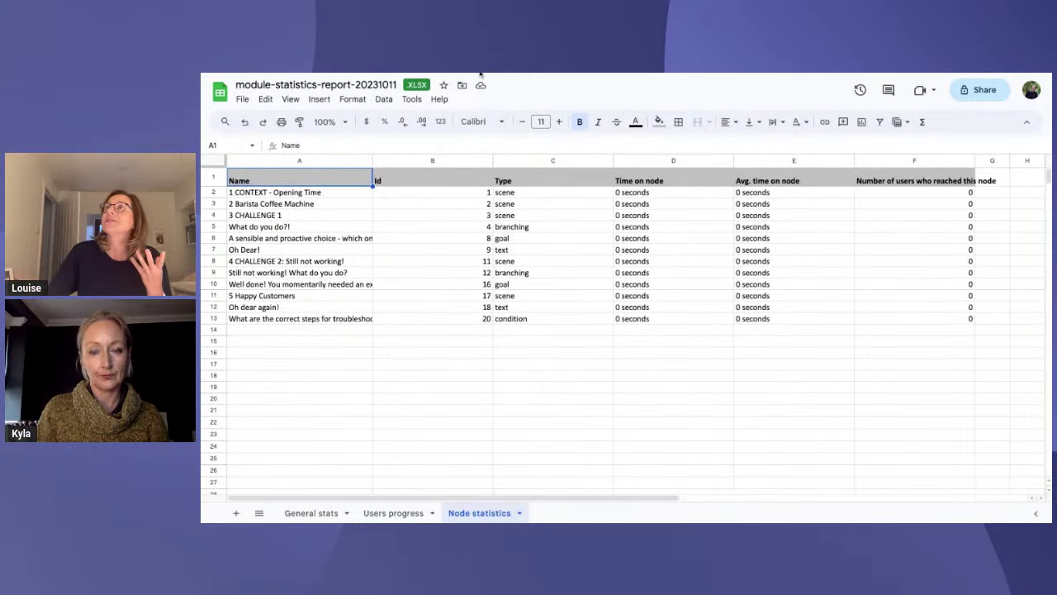
key(alt+Tab)
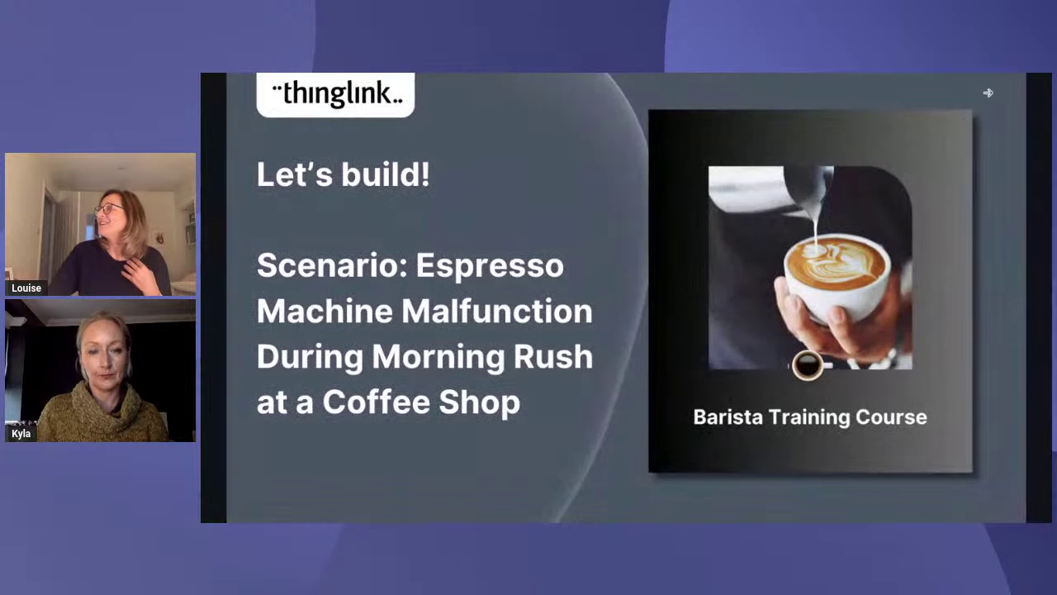
key(Right)
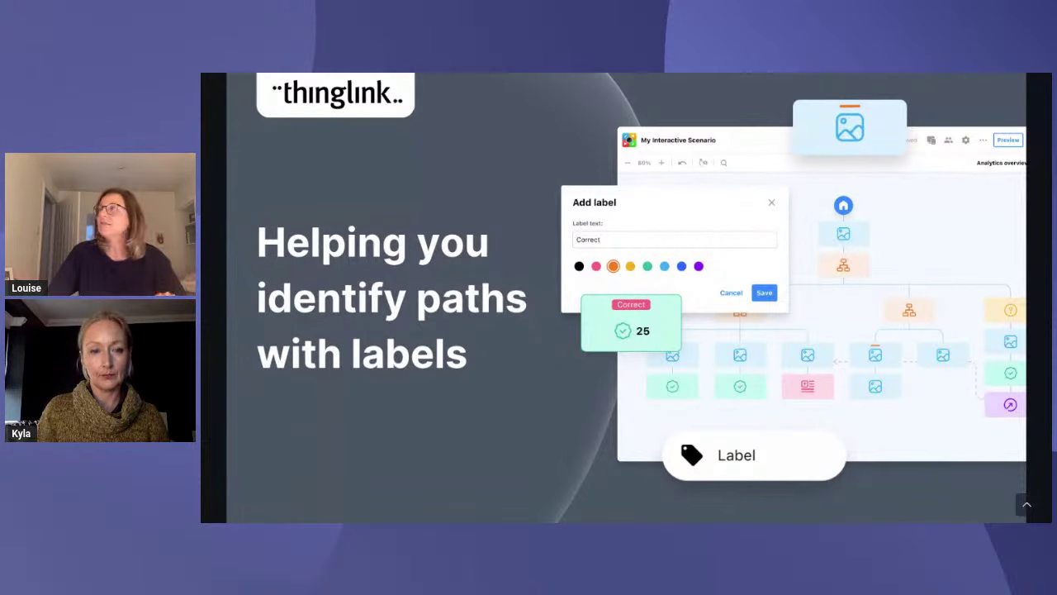
key(Right)
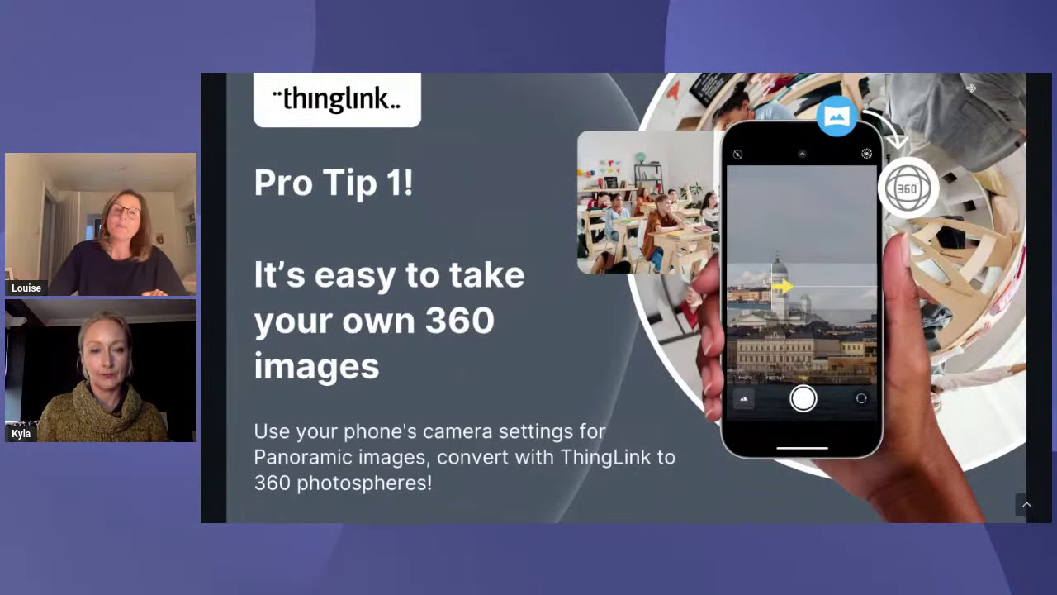